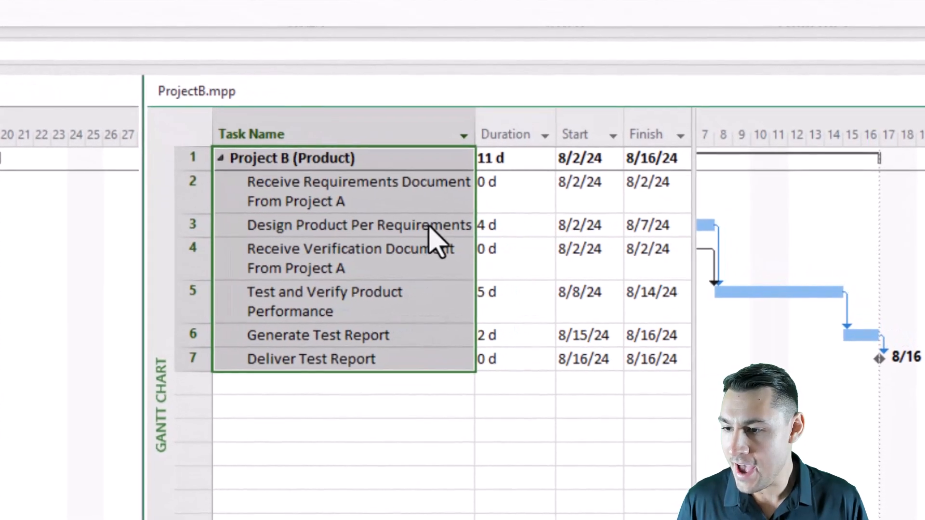
Step: Examine the work, delivery and receipt tasks in ProjectB.mpp and ProjectA.mpp to see how the two schedules depend on each other
{"action": "left_click", "coordinate": [594, 236]}
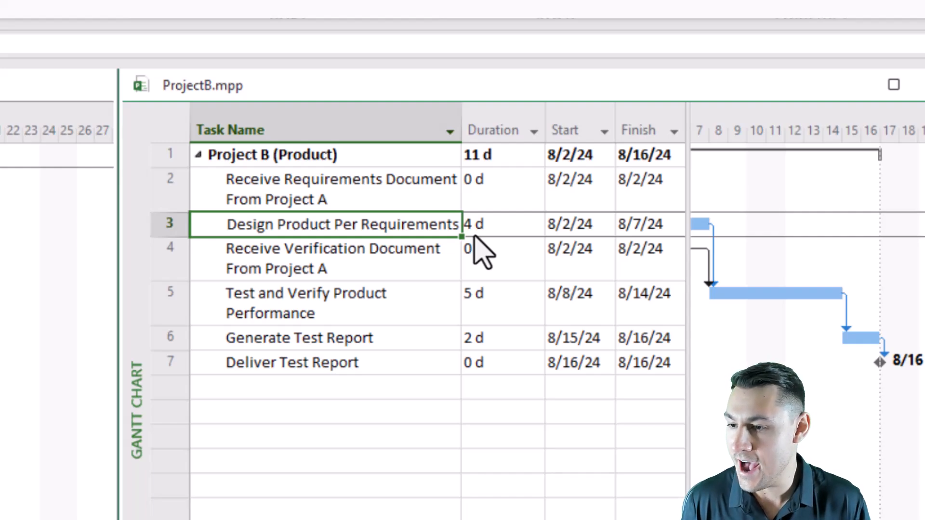
{"action": "left_click", "coordinate": [357, 194]}
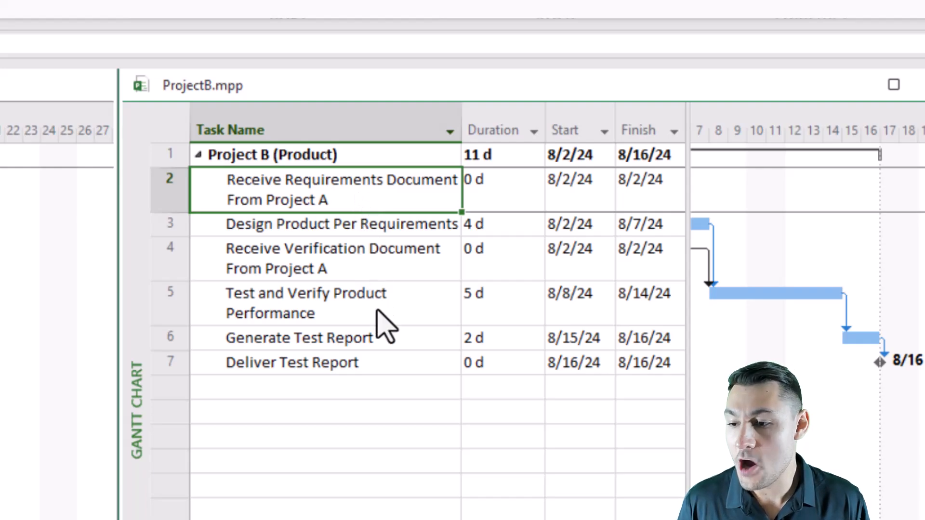
{"action": "left_click", "coordinate": [377, 308]}
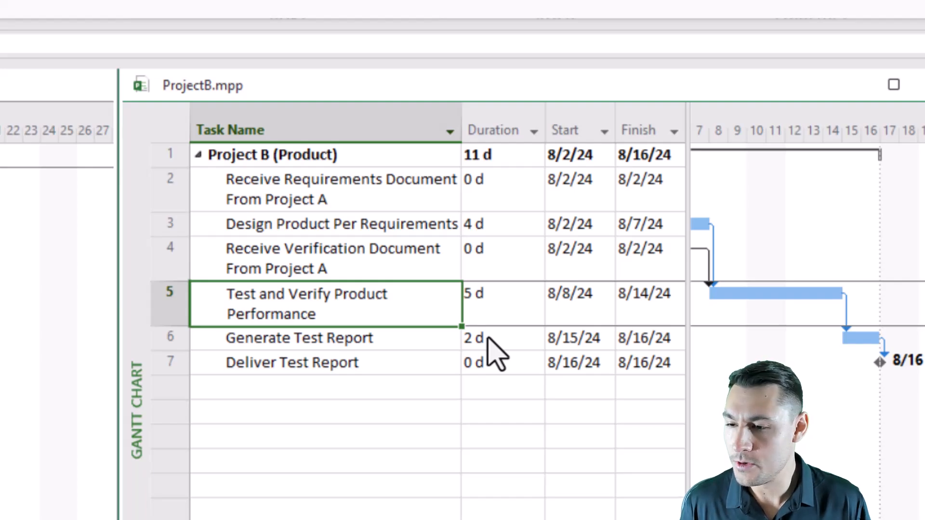
{"action": "left_click", "coordinate": [389, 268]}
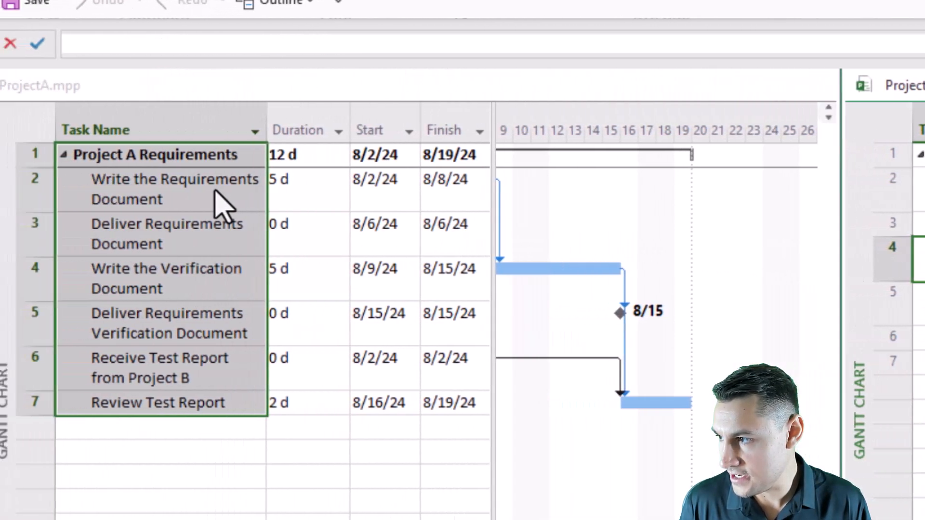
{"action": "left_click", "coordinate": [222, 202]}
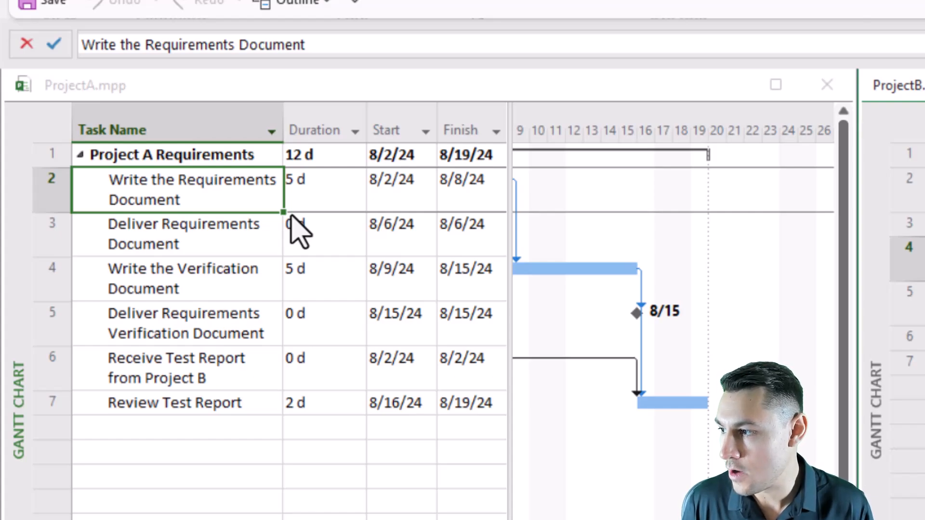
{"action": "left_click", "coordinate": [230, 279]}
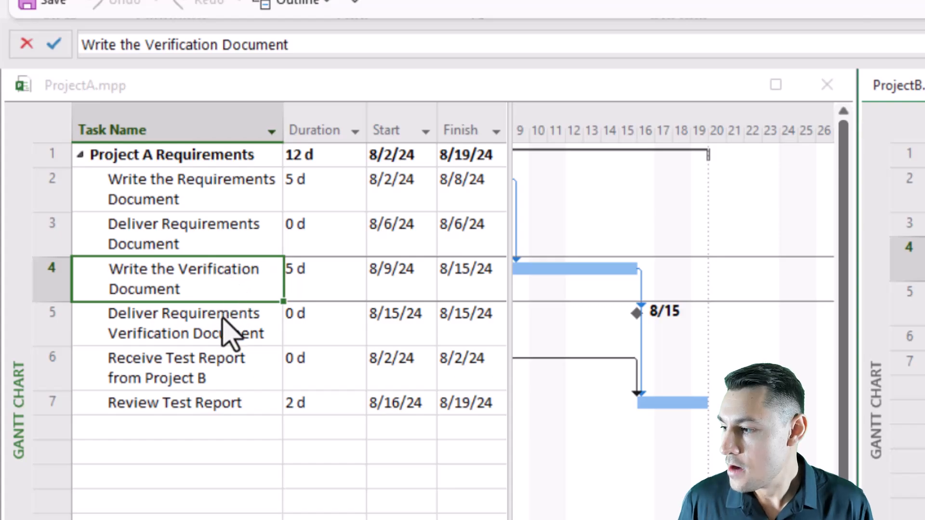
{"action": "left_click", "coordinate": [206, 407]}
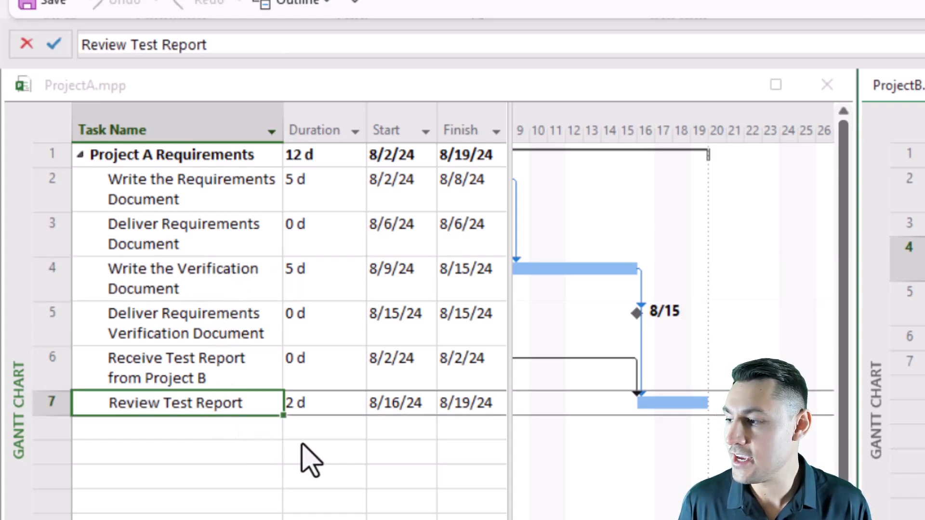
{"action": "left_click", "coordinate": [234, 379]}
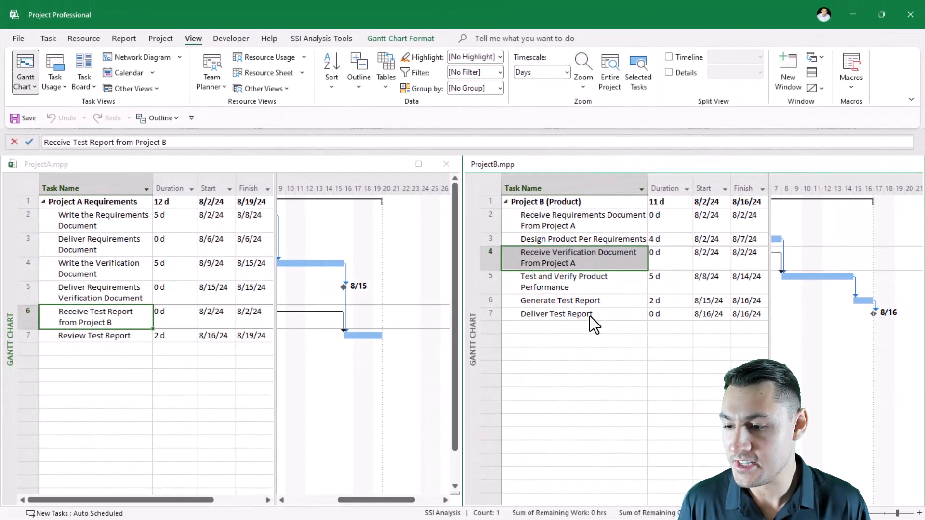
{"action": "left_click", "coordinate": [652, 323]}
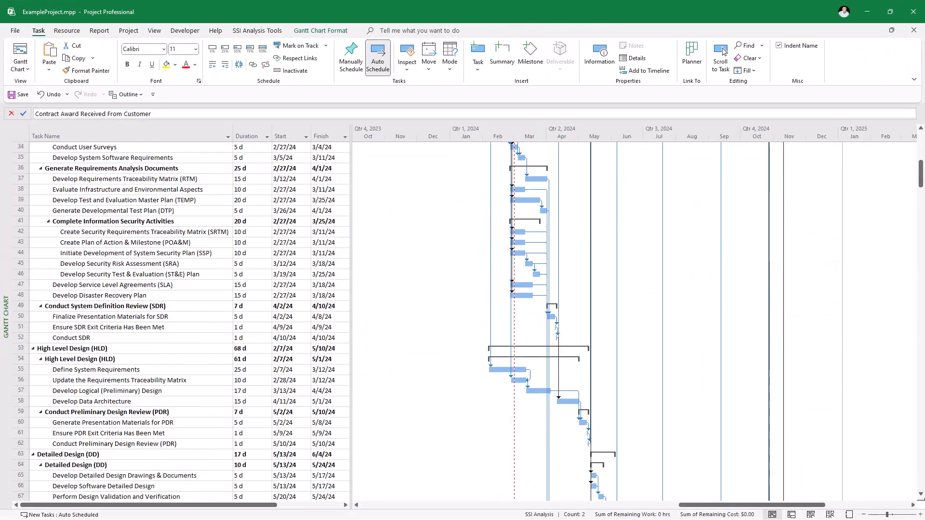
{"action": "scroll", "coordinate": [472, 321], "scroll_direction": "down", "scroll_amount": 20}
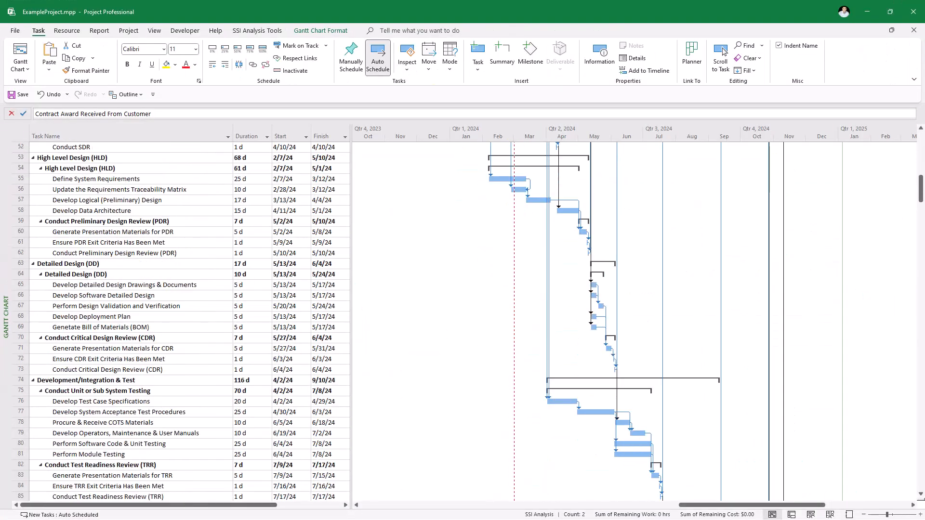
{"action": "scroll", "coordinate": [472, 321], "scroll_direction": "down", "scroll_amount": 10}
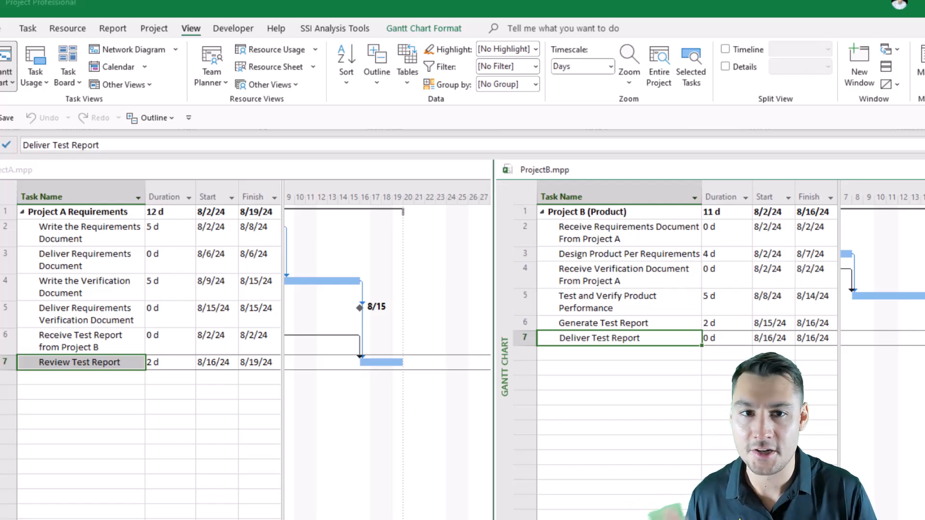
Step: Insert a Text1 column before the Duration column in ProjectB.mpp
{"action": "left_click", "coordinate": [882, 380]}
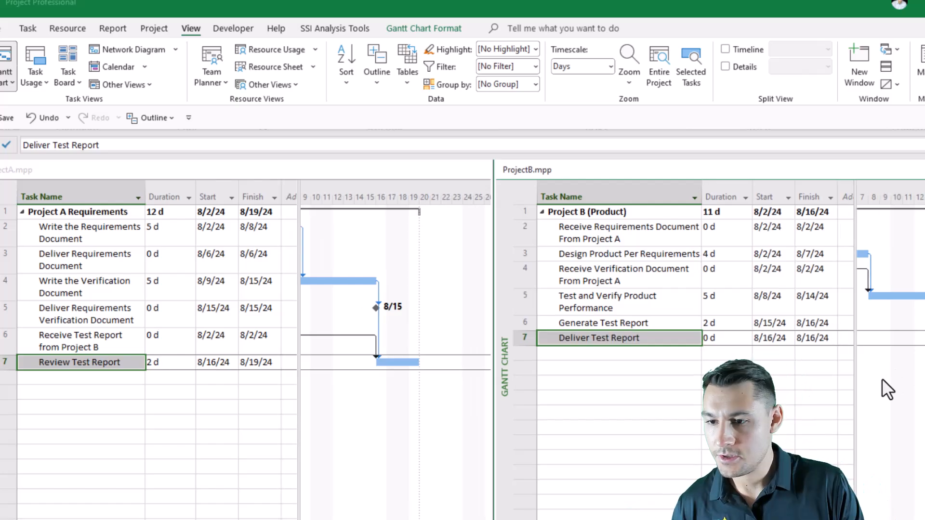
{"action": "left_click", "coordinate": [727, 192]}
{"action": "key", "text": "Insert"}
{"action": "type", "text": "text1"}
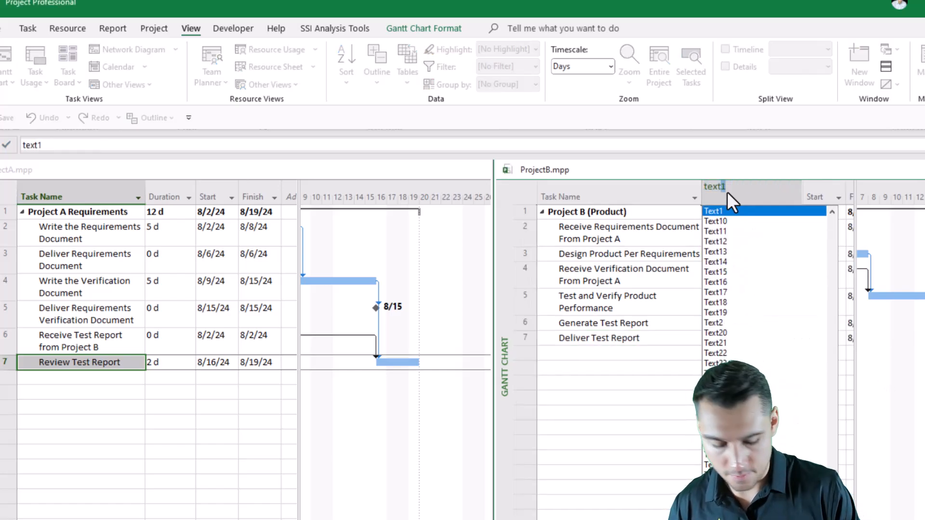
{"action": "key", "text": "Return"}
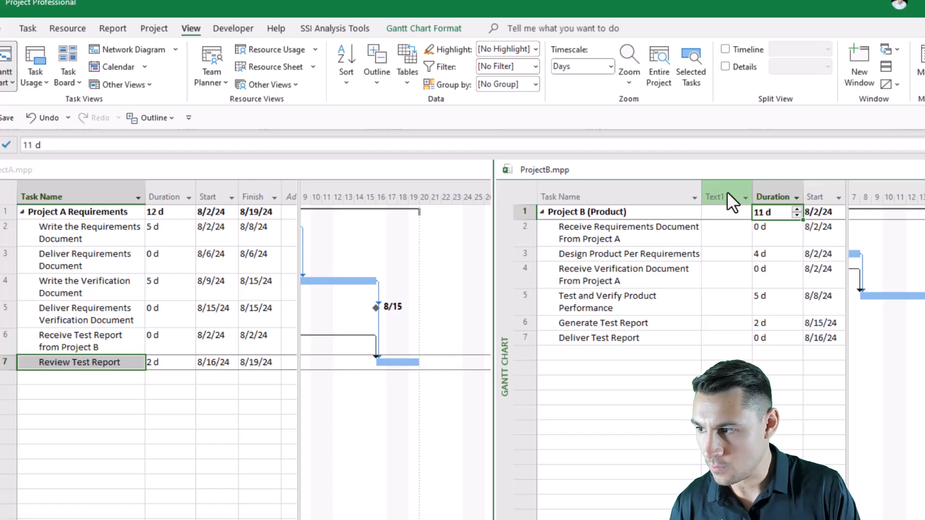
Step: Insert a Text1 column before the Duration column in ProjectA.mpp
{"action": "left_click", "coordinate": [161, 197]}
{"action": "key", "text": "Insert"}
{"action": "type", "text": "text1"}
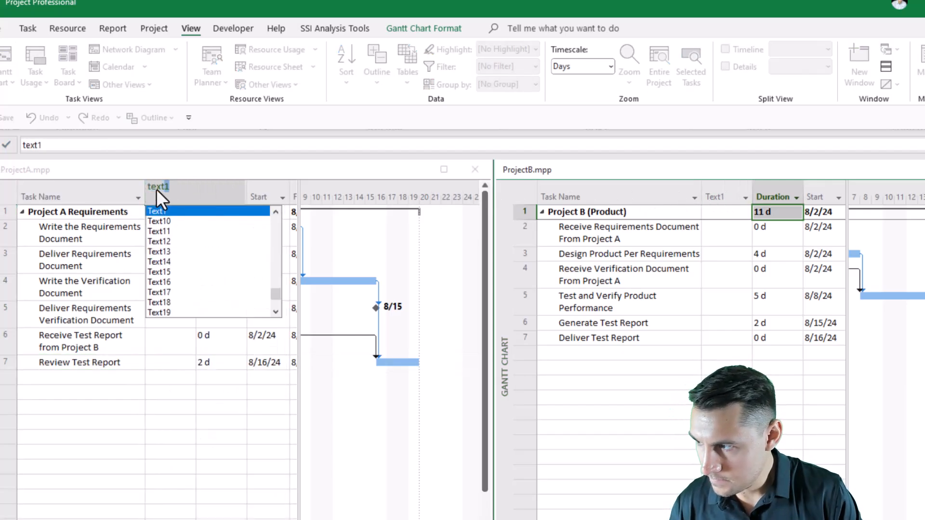
{"action": "key", "text": "Return"}
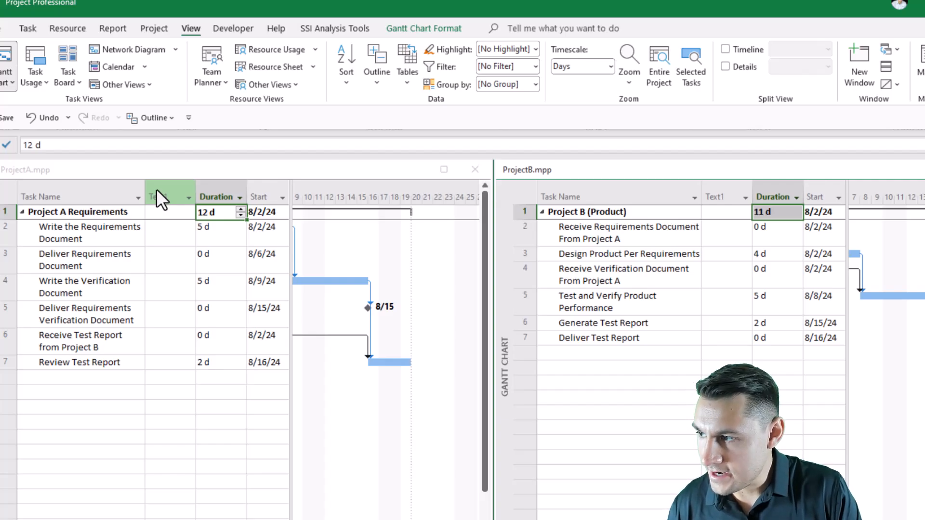
Step: Rename the Text1 custom field in ProjectA.mpp as Handoff Code
{"action": "right_click", "coordinate": [173, 197]}
{"action": "left_click", "coordinate": [219, 396]}
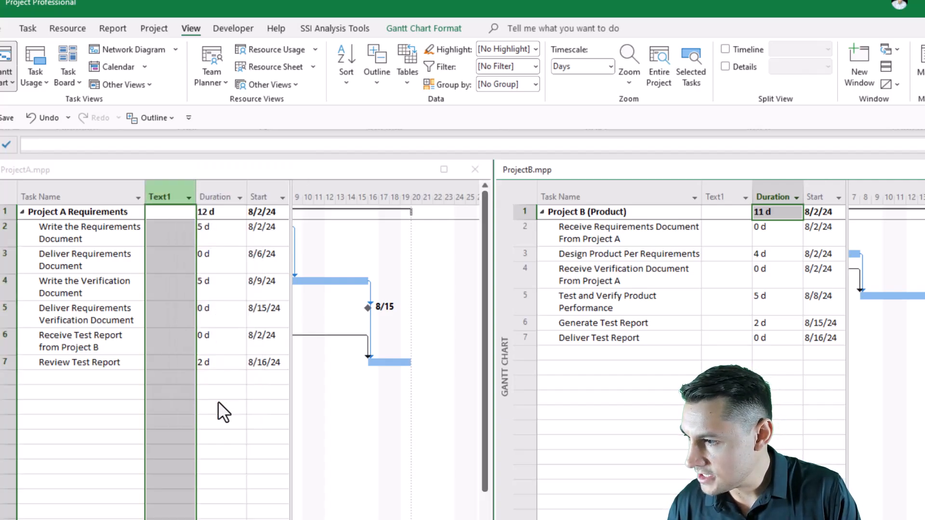
{"action": "left_click", "coordinate": [385, 265]}
{"action": "type", "text": "Handoff Code"}
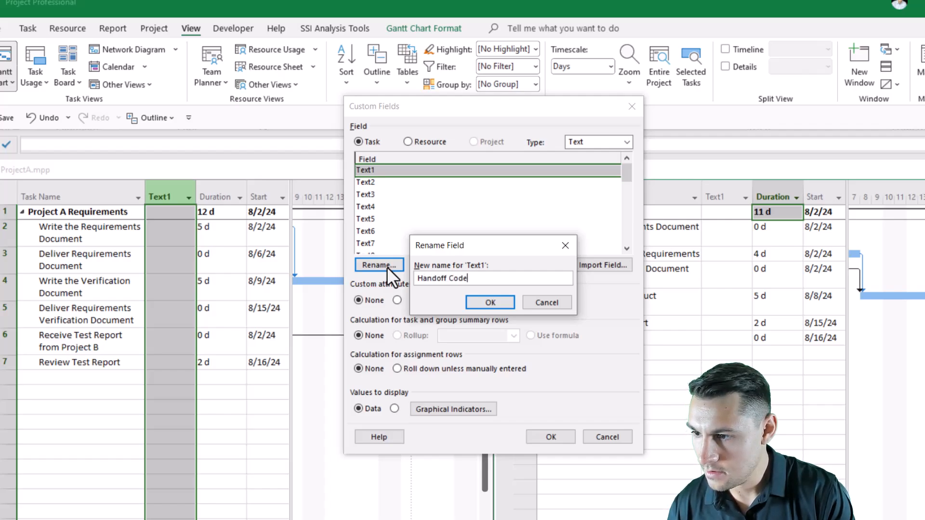
{"action": "key", "text": "Return"}
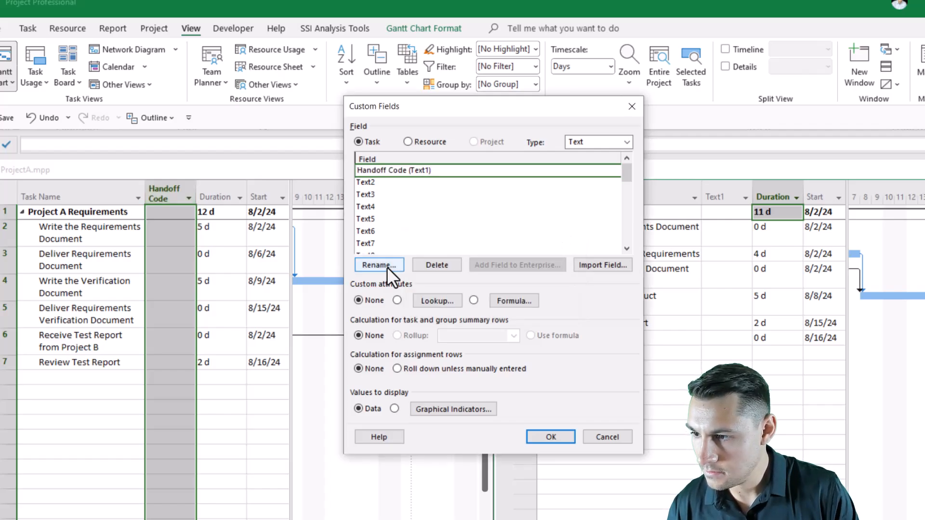
{"action": "left_click", "coordinate": [550, 438]}
Step: Rename the Text1 custom field in ProjectB.mpp as Handoff Code
{"action": "left_click", "coordinate": [718, 198]}
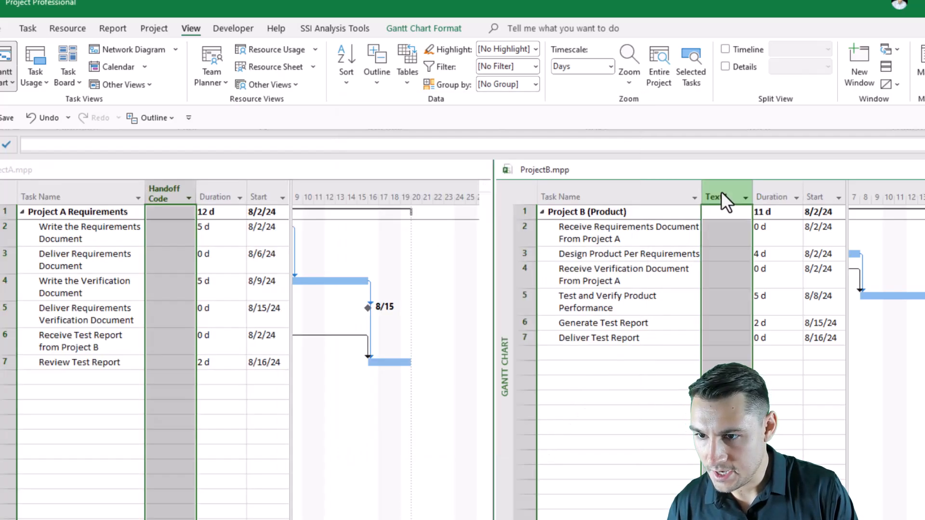
{"action": "right_click", "coordinate": [718, 197]}
{"action": "left_click", "coordinate": [762, 396]}
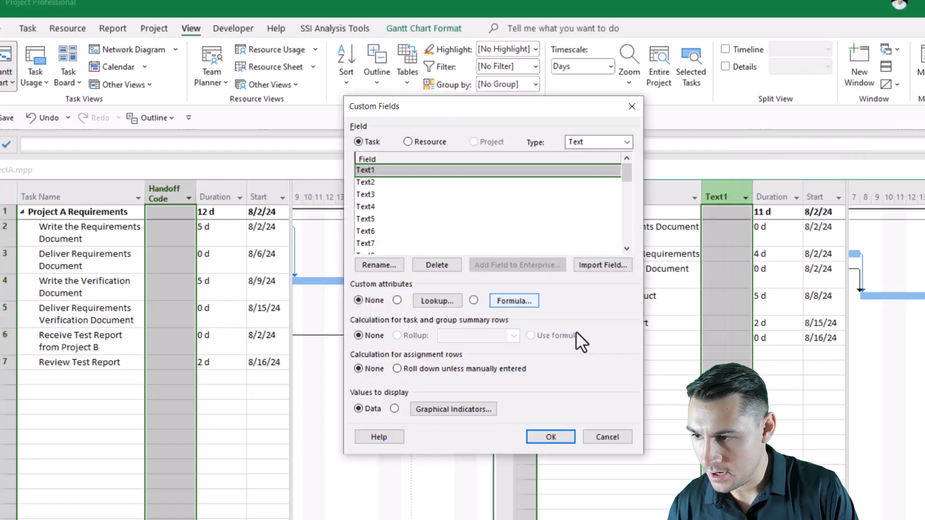
{"action": "left_click", "coordinate": [380, 265]}
{"action": "type", "text": "Handoff Code"}
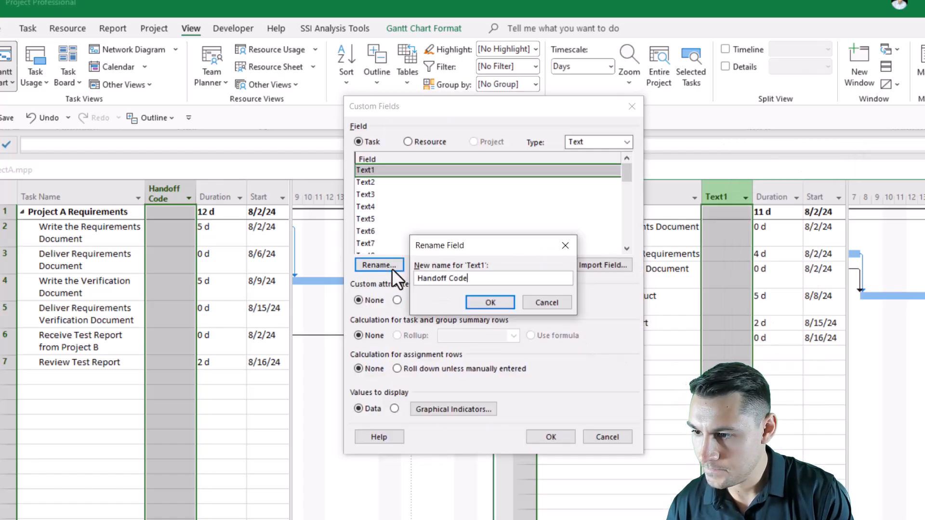
{"action": "key", "text": "Return"}
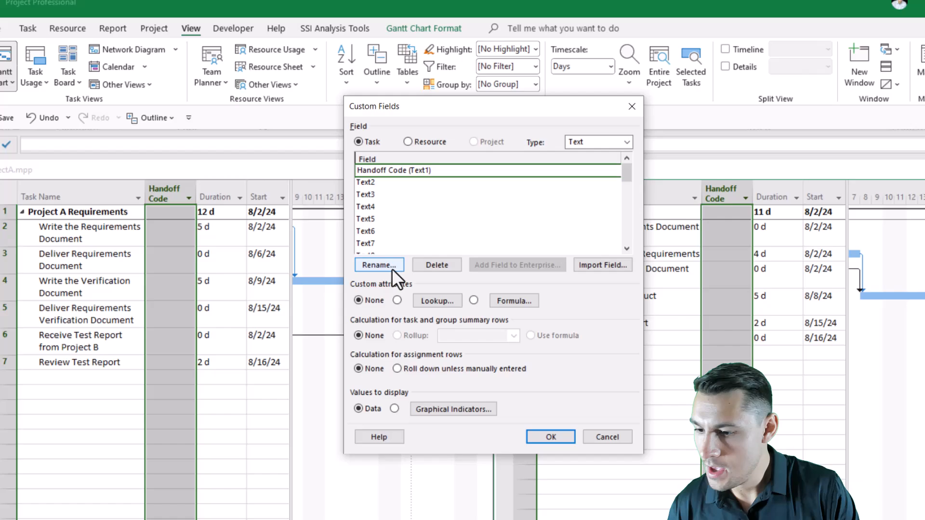
{"action": "left_click", "coordinate": [562, 439]}
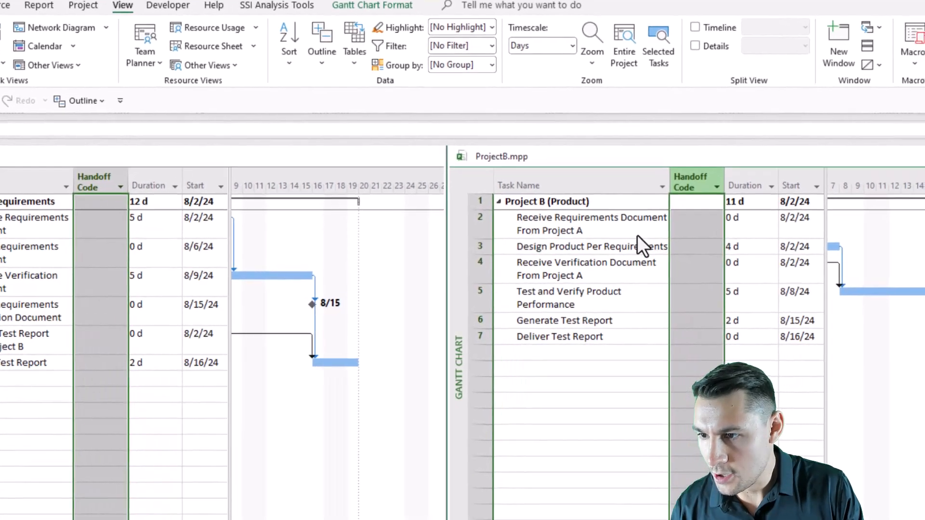
Step: Set the Handoff Code of the Receive Requirements Document From Project A task in ProjectB.mpp to ProjA-001
{"action": "left_click", "coordinate": [655, 239]}
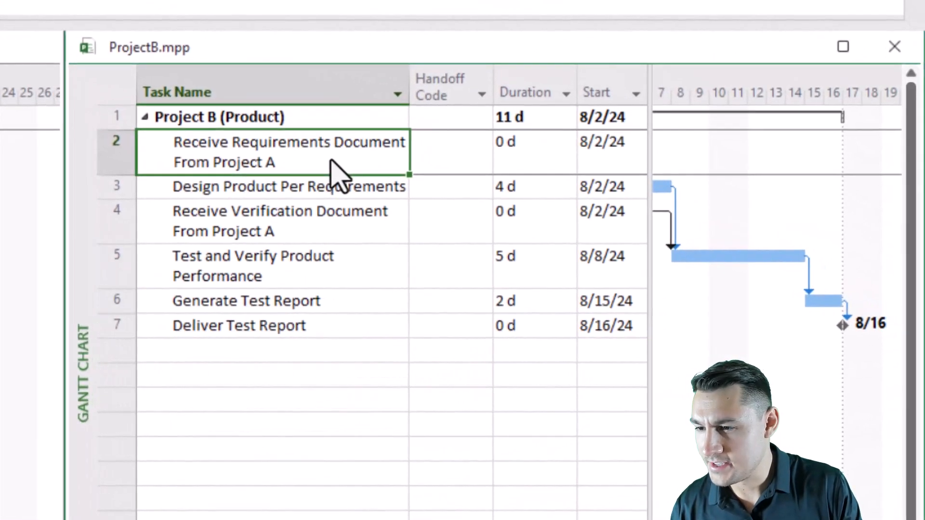
{"action": "left_click", "coordinate": [458, 164]}
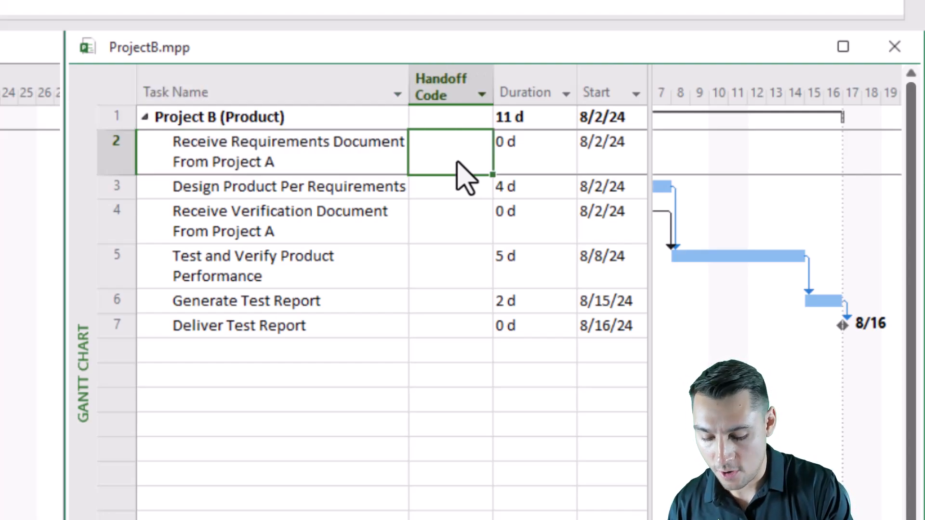
{"action": "type", "text": "P"}
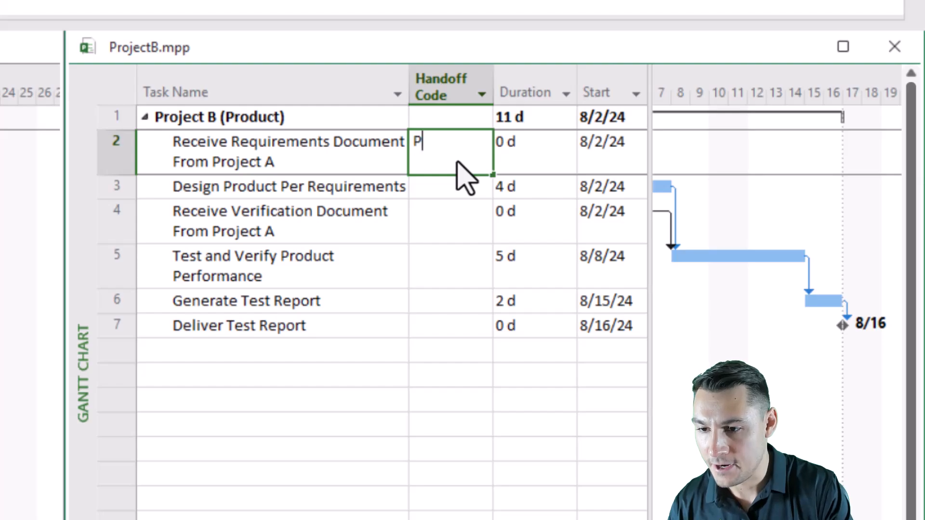
{"action": "type", "text": "rojA-001"}
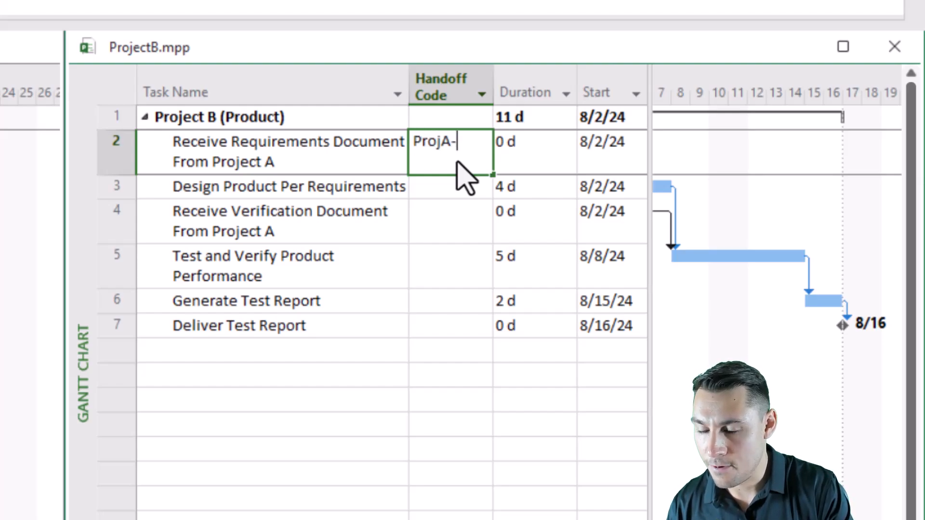
{"action": "key", "text": "Return"}
{"action": "left_click", "coordinate": [457, 162]}
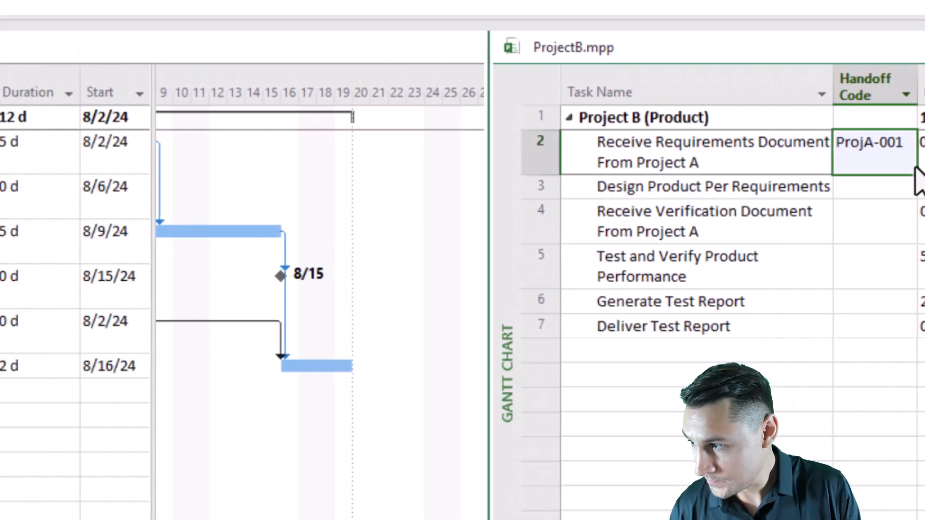
Step: Set the Handoff Code of the Deliver Requirements Document task in ProjectA.mpp to ProjA-001
{"action": "left_click", "coordinate": [236, 212]}
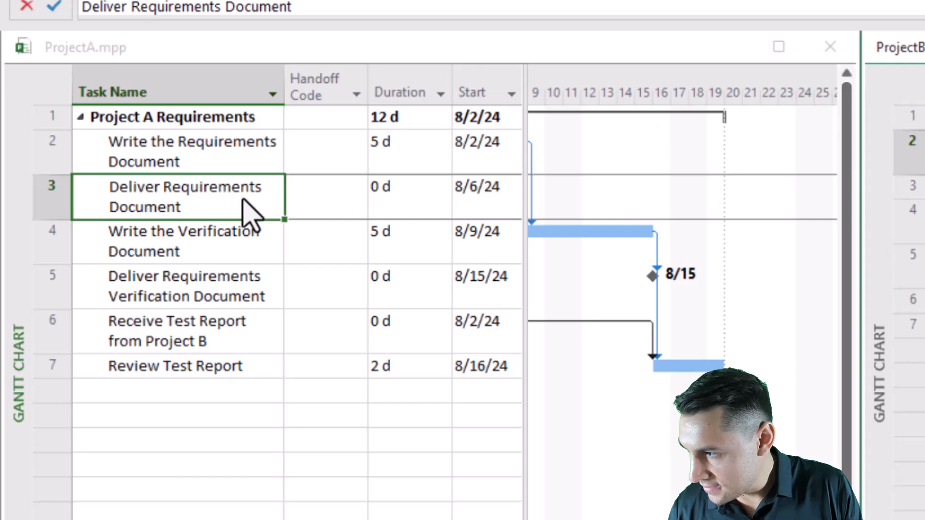
{"action": "left_click", "coordinate": [328, 217]}
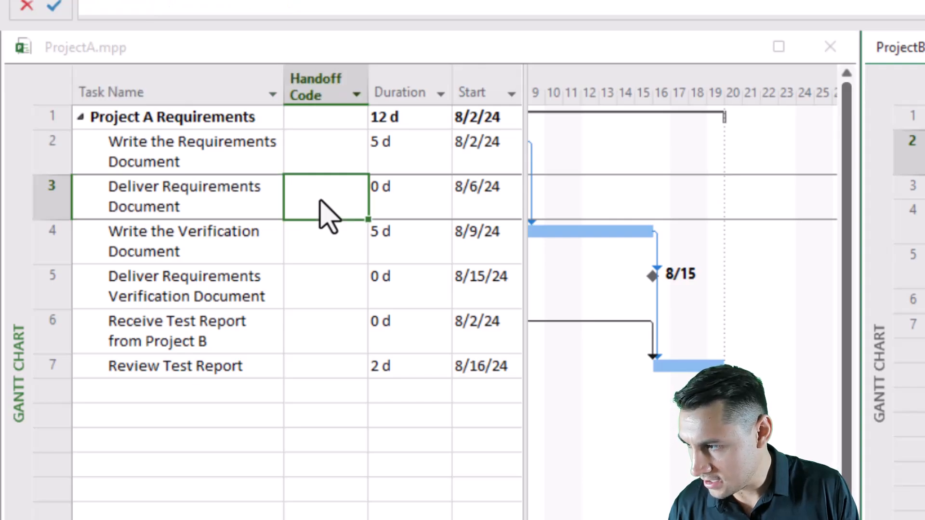
{"action": "type", "text": "ProjA-090"}
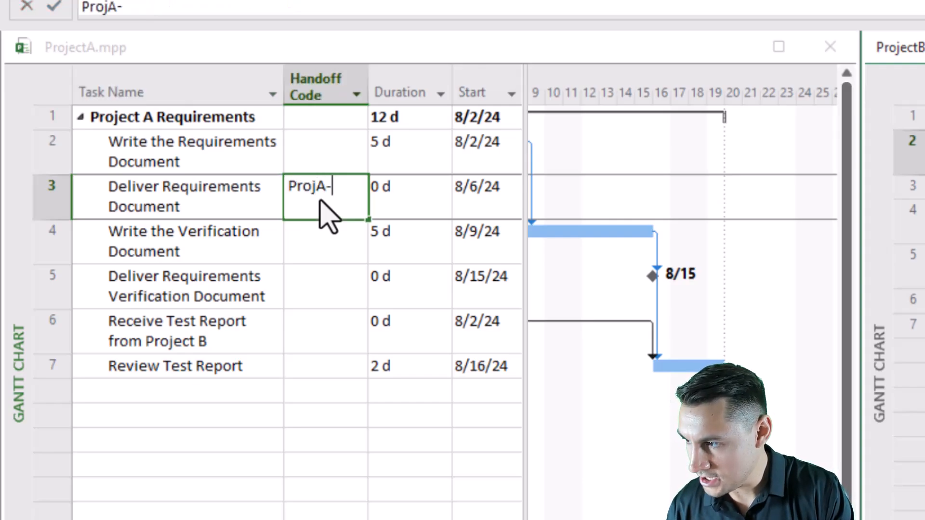
{"action": "key", "text": "BackSpace"}
{"action": "key", "text": "BackSpace"}
{"action": "type", "text": "01"}
{"action": "key", "text": "Return"}
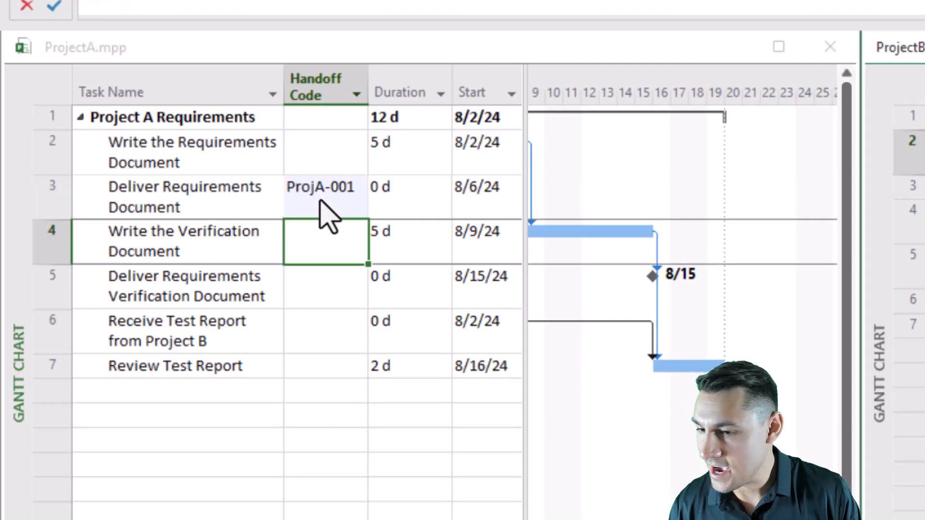
{"action": "left_click", "coordinate": [327, 216]}
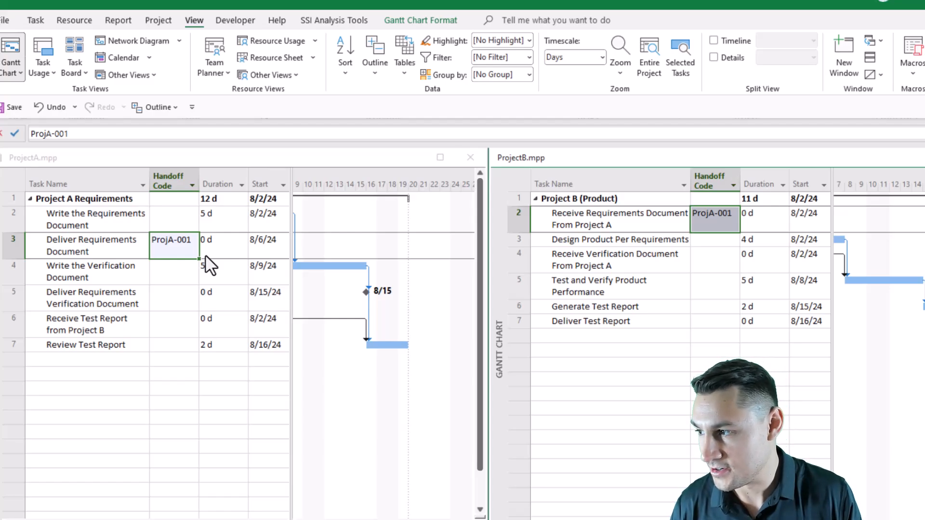
{"action": "left_click", "coordinate": [114, 247]}
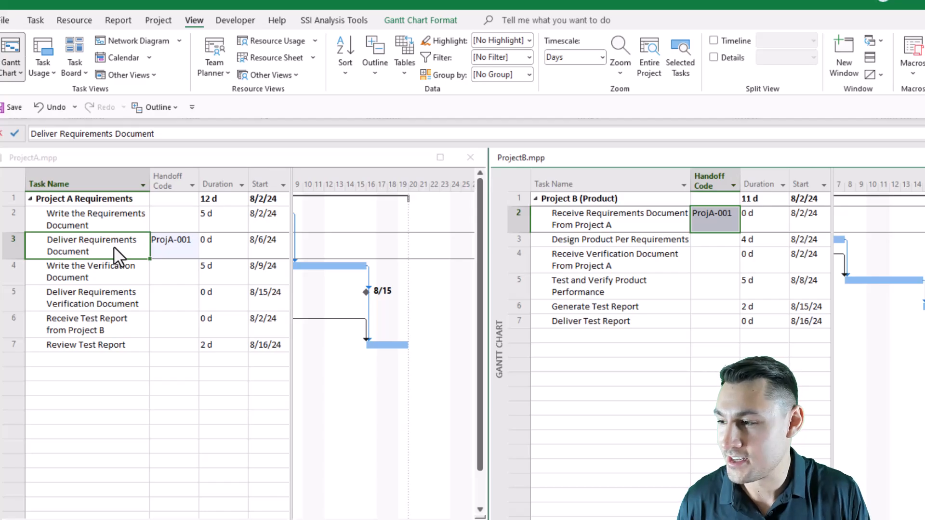
Step: Compare the Deliver Requirements Document task in ProjectA.mpp with the Receive Requirements Document From Project A task in ProjectB.mpp
{"action": "left_click_drag", "start_coordinate": [36, 135], "coordinate": [155, 137]}
{"action": "left_click", "coordinate": [618, 221]}
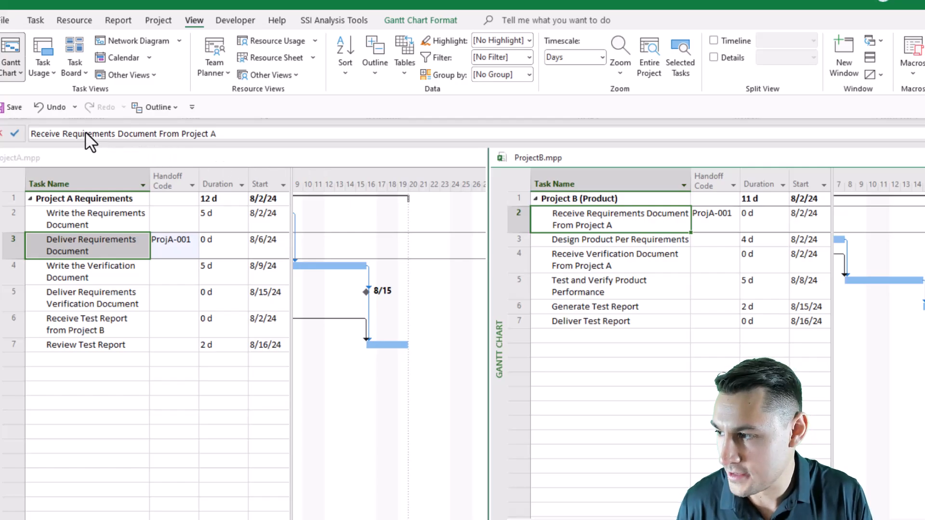
{"action": "left_click", "coordinate": [127, 253]}
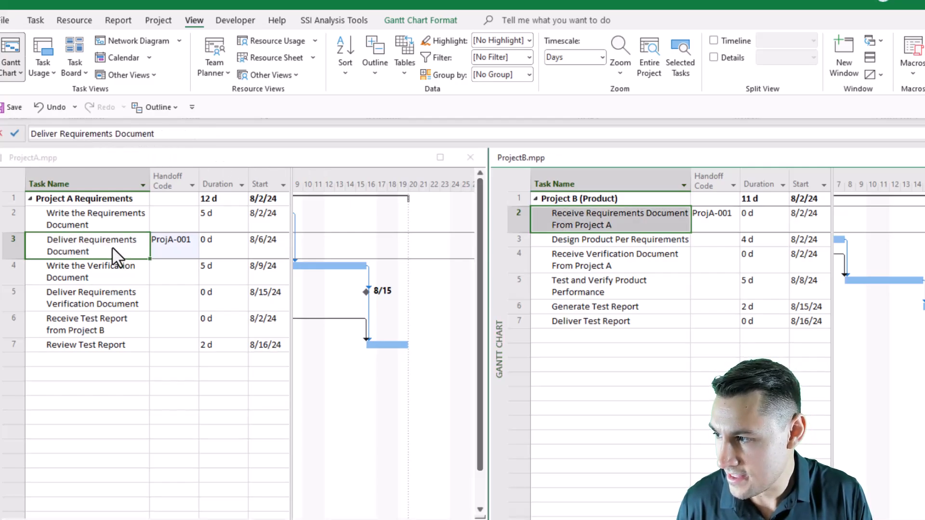
{"action": "left_click", "coordinate": [111, 247]}
{"action": "left_click", "coordinate": [604, 229]}
{"action": "left_click", "coordinate": [623, 236]}
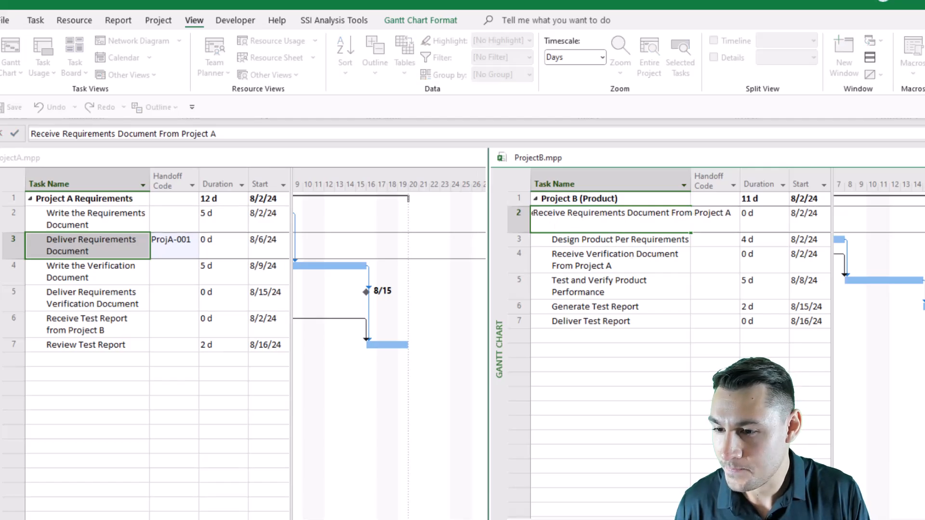
{"action": "left_click", "coordinate": [658, 254]}
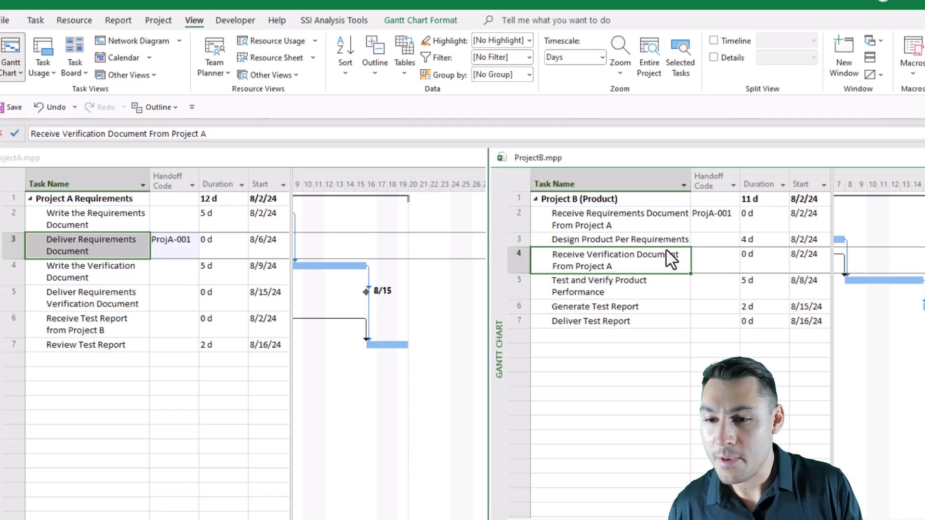
Step: Insert the Flag1 and Flag2 columns between Handoff Code and Duration in the ProjectB.mpp task table
{"action": "left_click", "coordinate": [765, 182]}
{"action": "key", "text": "Insert"}
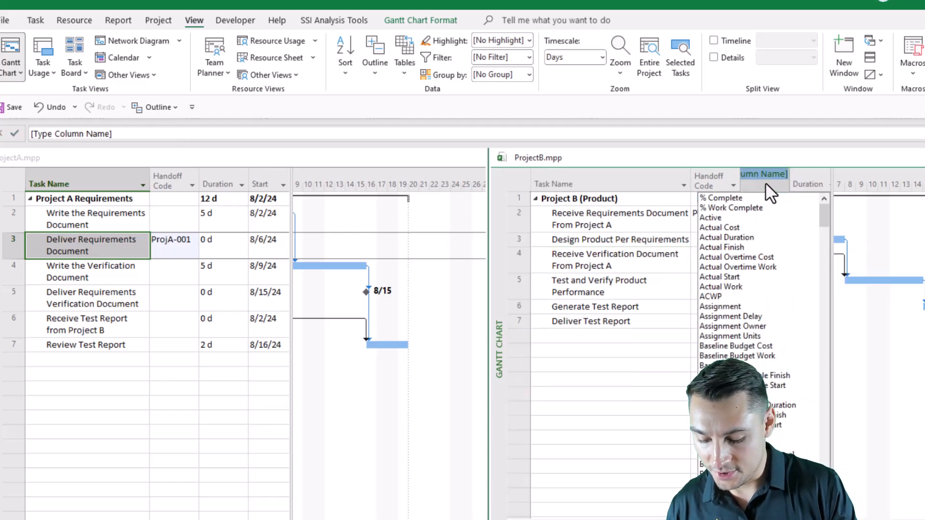
{"action": "type", "text": "flag1"}
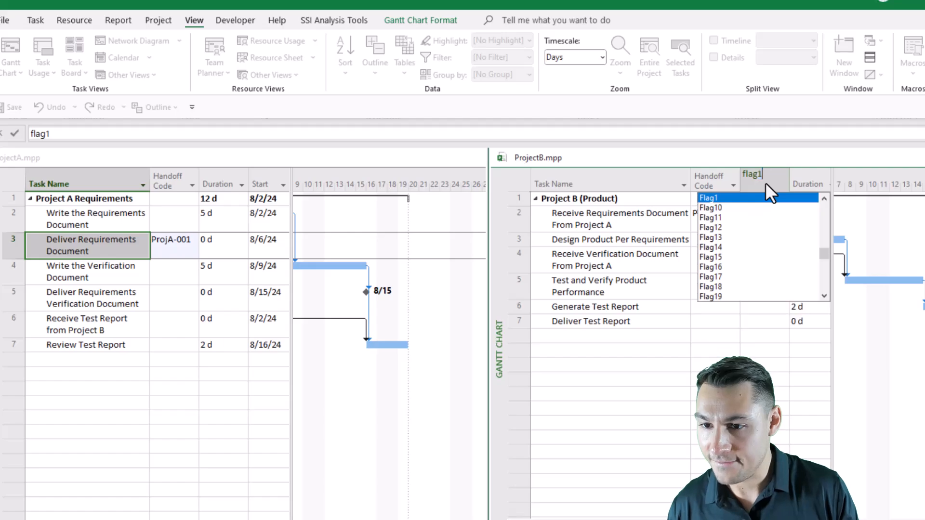
{"action": "key", "text": "Return"}
{"action": "key", "text": "Insert"}
{"action": "type", "text": "flag2"}
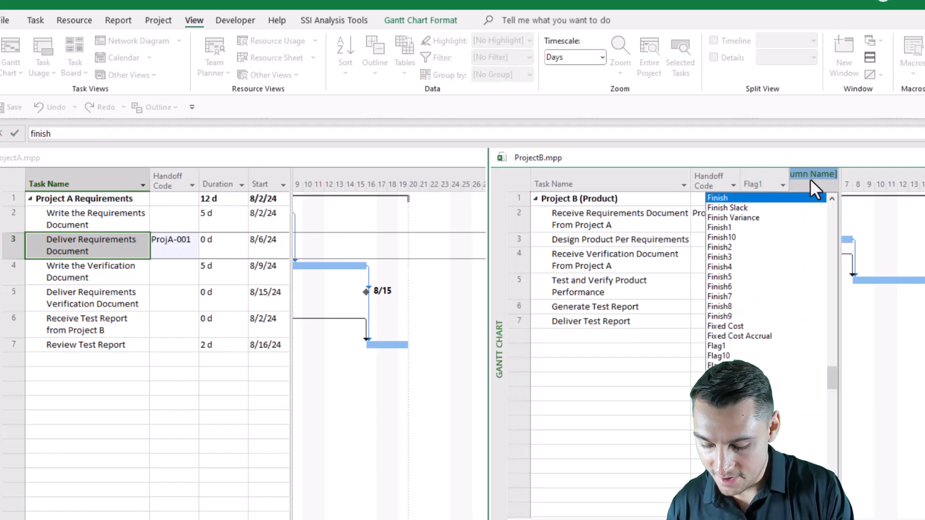
{"action": "key", "text": "Return"}
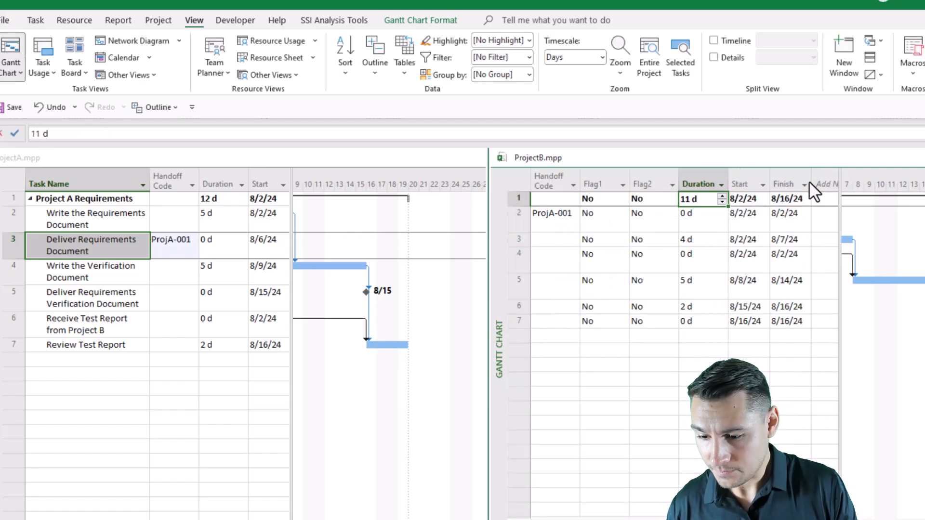
{"action": "left_click", "coordinate": [789, 216]}
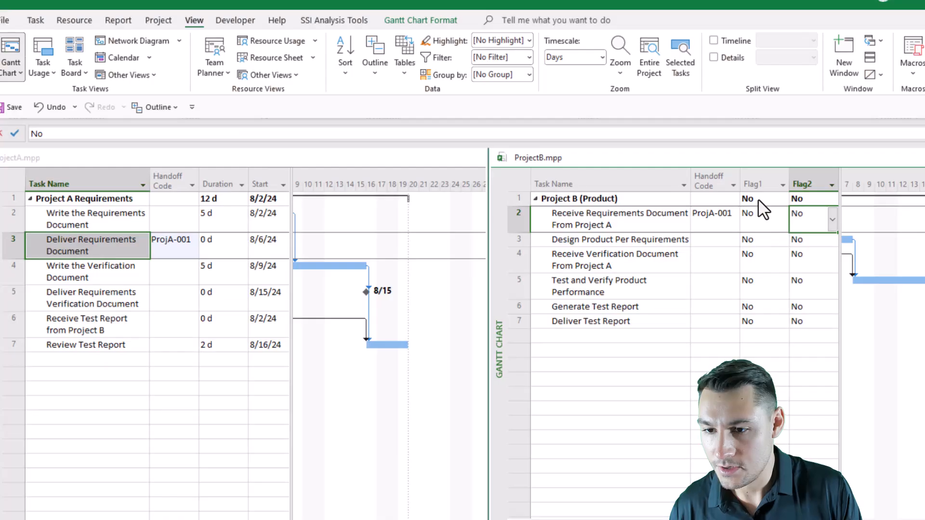
Step: Rename the custom fields Flag1 as Pred and Flag2 as Succ in ProjectB.mpp
{"action": "right_click", "coordinate": [757, 186]}
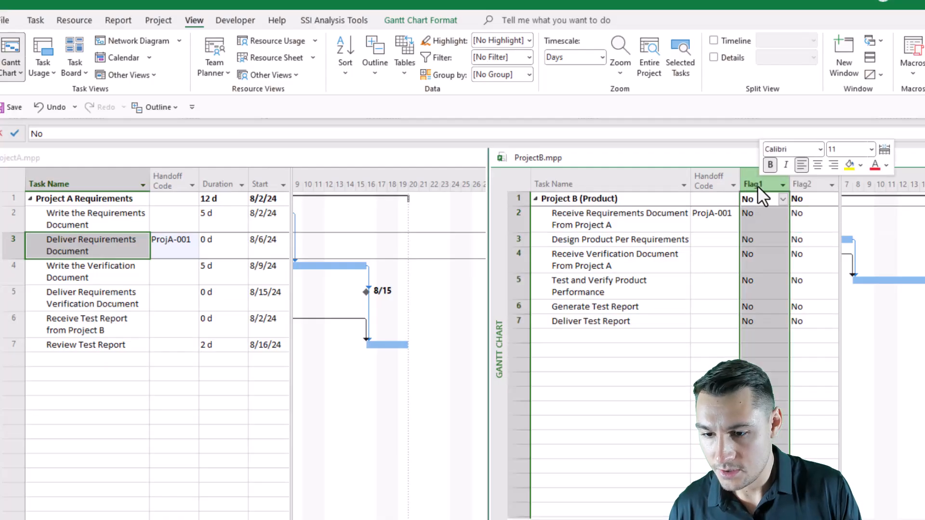
{"action": "left_click", "coordinate": [793, 390]}
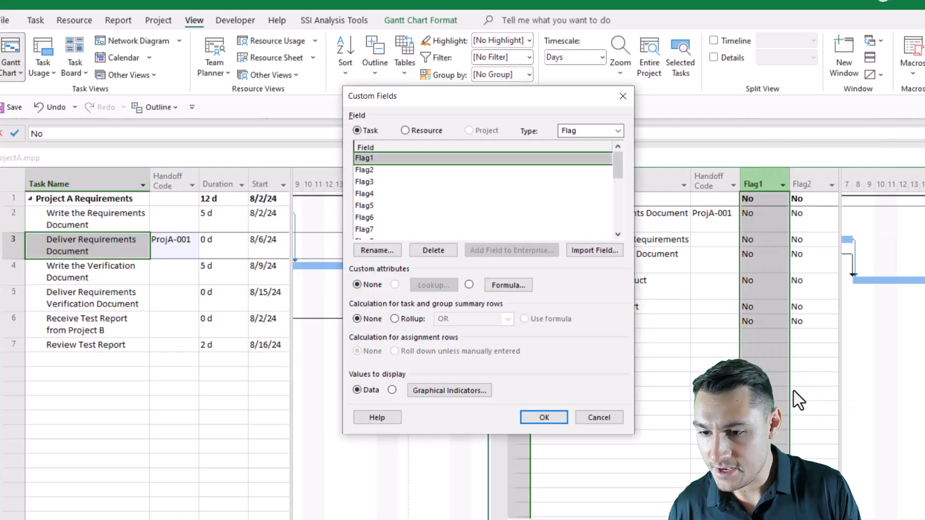
{"action": "left_click", "coordinate": [384, 253]}
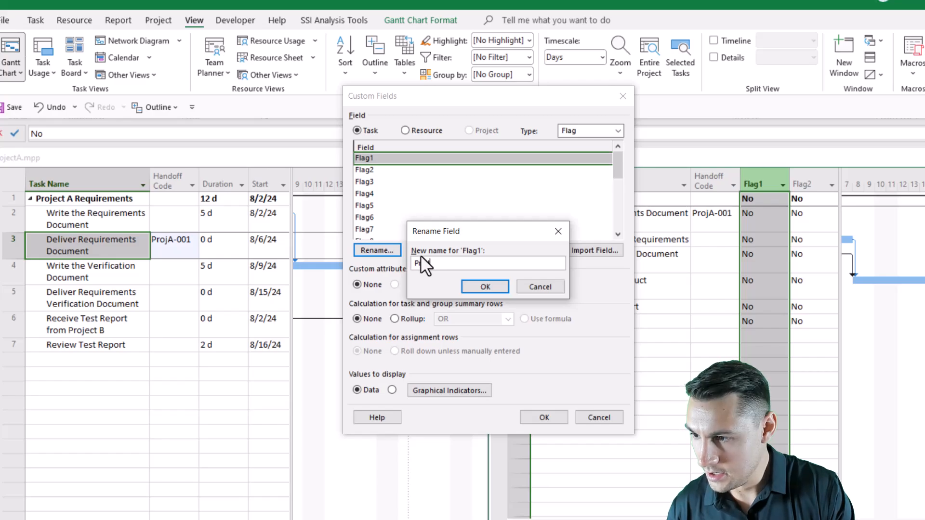
{"action": "type", "text": "Pred"}
{"action": "left_click", "coordinate": [485, 287]}
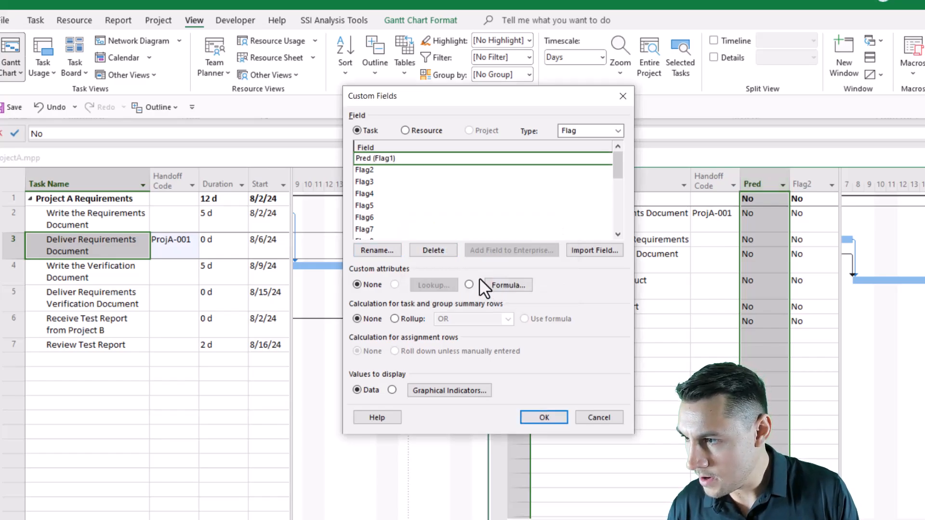
{"action": "left_click", "coordinate": [365, 170]}
{"action": "left_click", "coordinate": [374, 250]}
{"action": "type", "text": "Succ"}
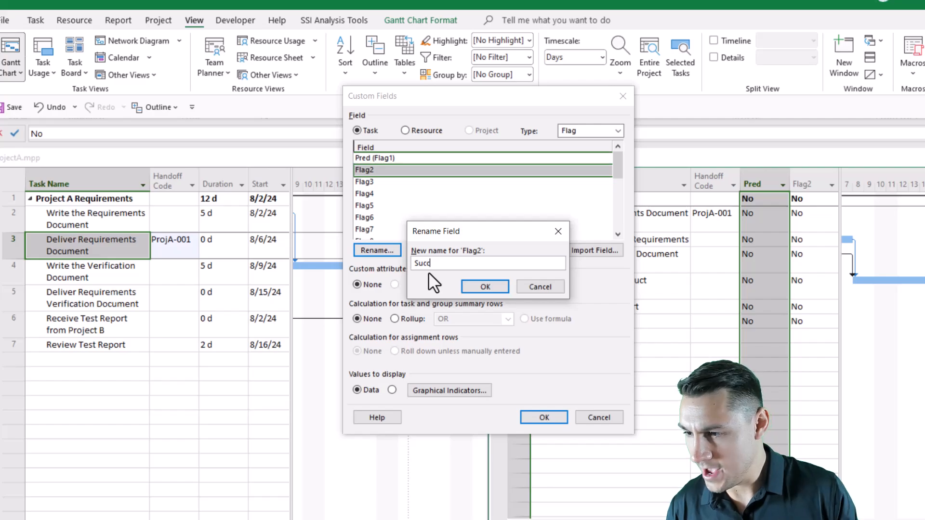
{"action": "left_click", "coordinate": [480, 287]}
{"action": "left_click", "coordinate": [544, 417]}
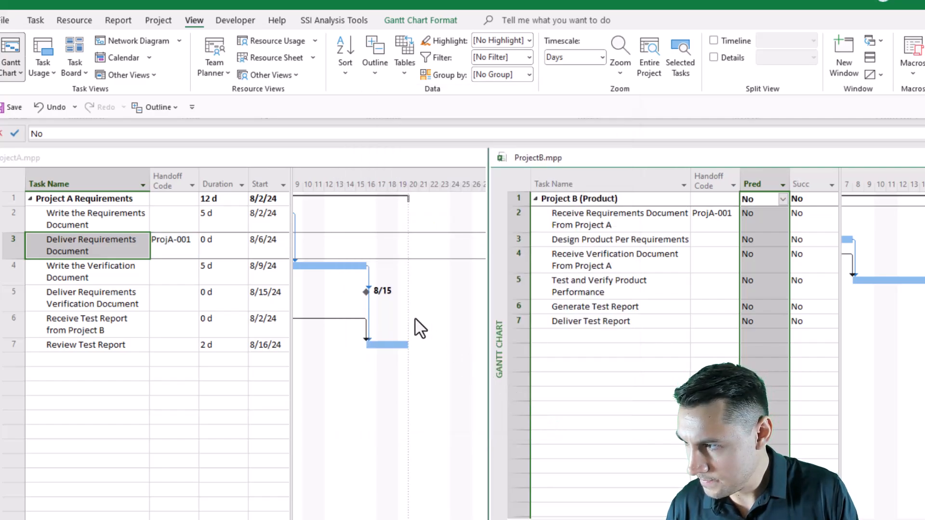
Step: Insert the Flag1 and Flag2 columns between Handoff Code and Duration in the ProjectA.mpp task table
{"action": "left_click", "coordinate": [222, 178]}
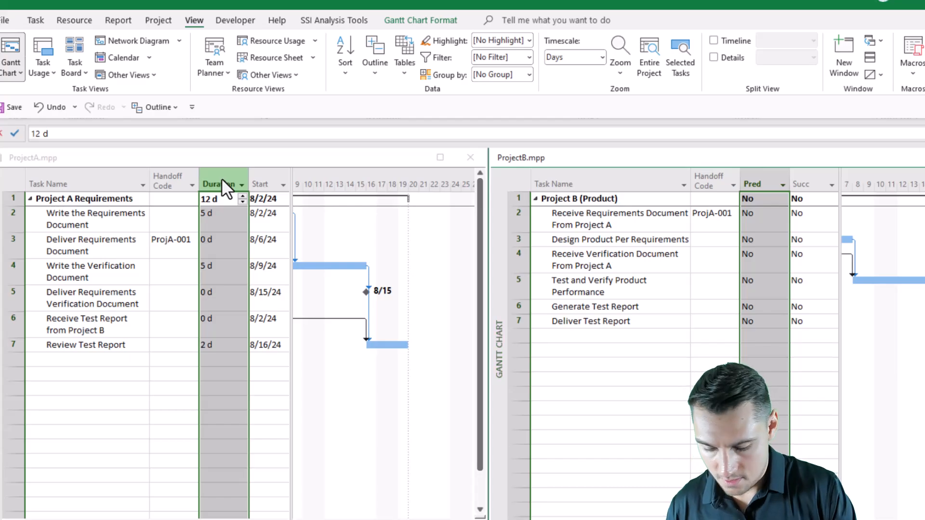
{"action": "key", "text": "Insert"}
{"action": "type", "text": "flag1"}
{"action": "key", "text": "Return"}
{"action": "left_click", "coordinate": [255, 176]}
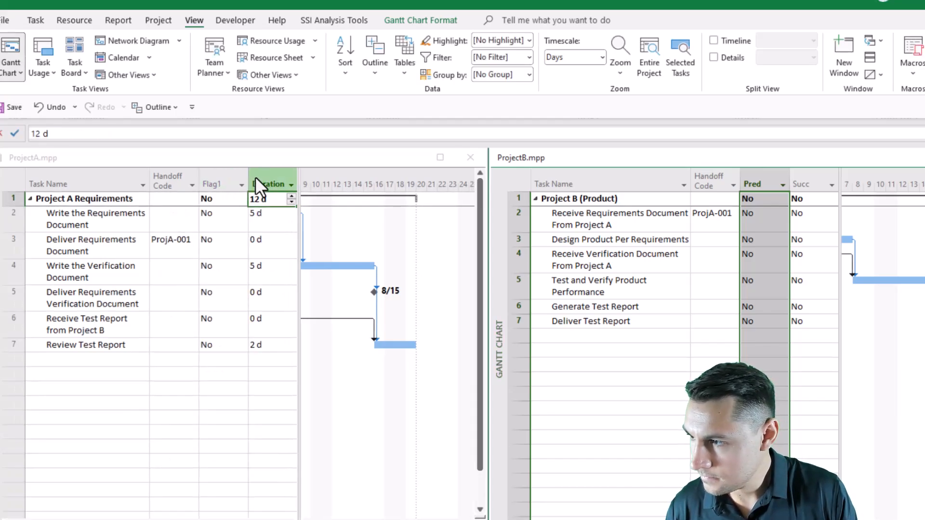
{"action": "key", "text": "Insert"}
{"action": "type", "text": "finishflag2"}
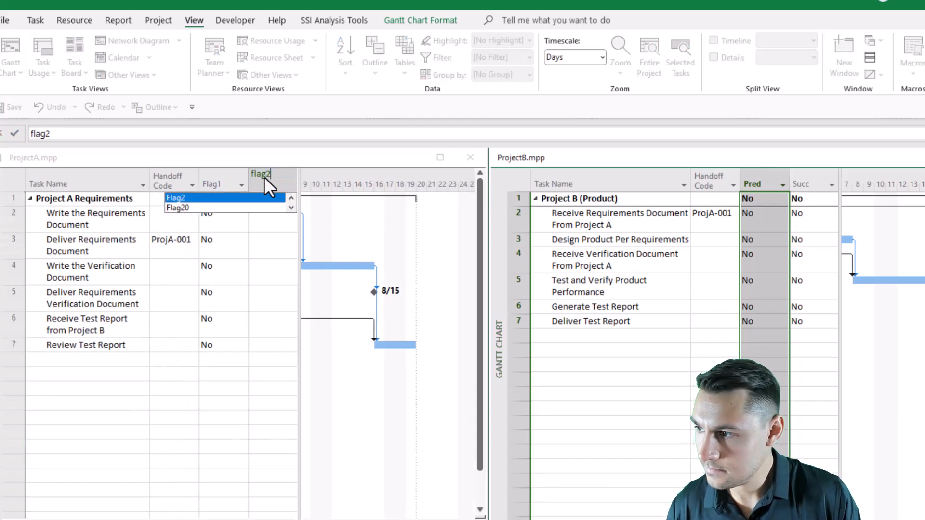
{"action": "key", "text": "Return"}
Step: Rename the custom fields Flag1 as Pred and Flag2 as Succ in ProjectA.mpp
{"action": "right_click", "coordinate": [212, 182]}
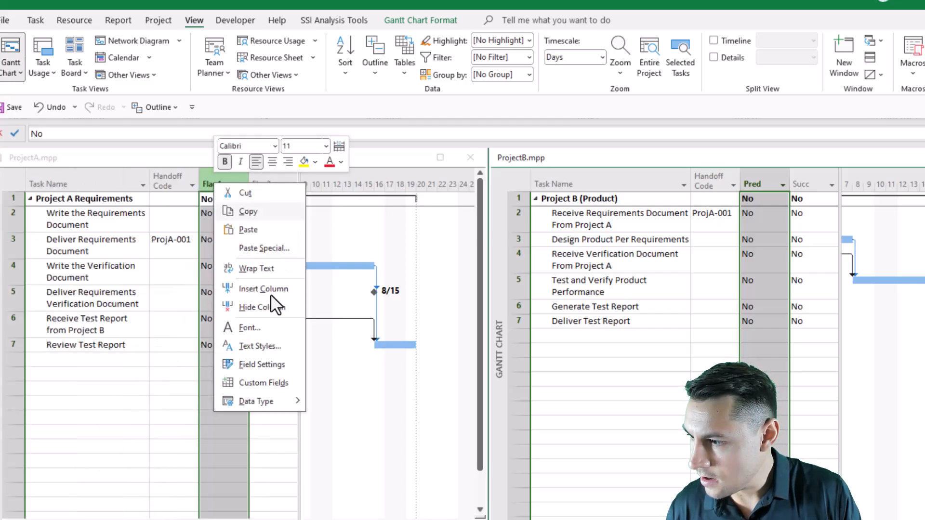
{"action": "left_click", "coordinate": [264, 382]}
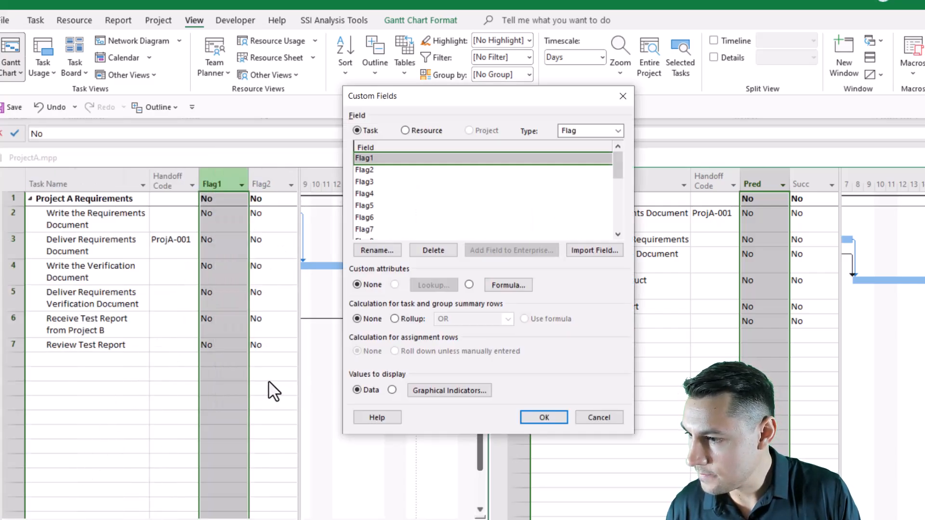
{"action": "left_click", "coordinate": [390, 249]}
{"action": "type", "text": "Pred"}
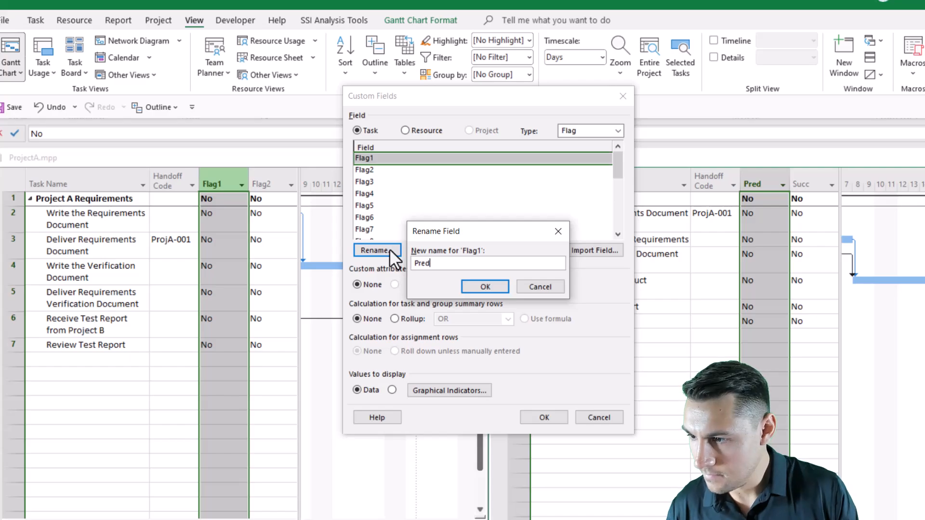
{"action": "left_click", "coordinate": [500, 285]}
{"action": "left_click", "coordinate": [364, 170]}
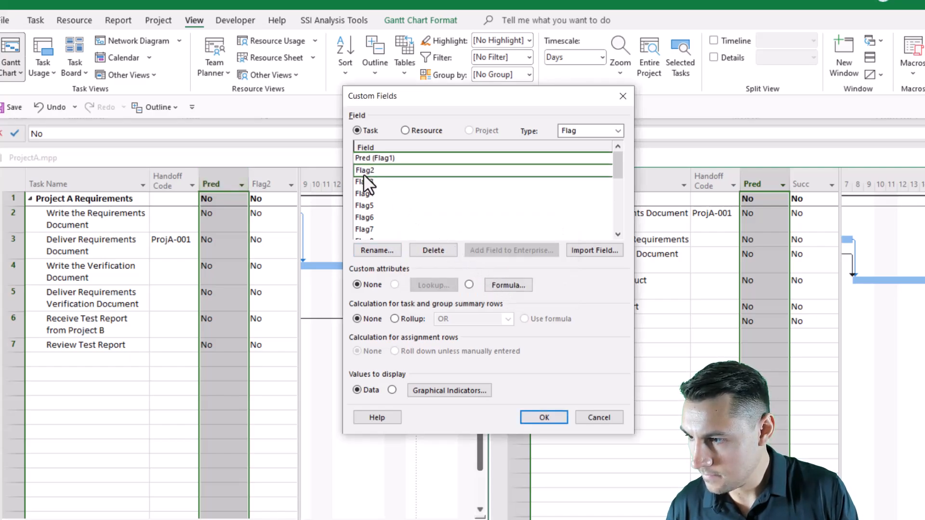
{"action": "left_click", "coordinate": [370, 248]}
{"action": "type", "text": "Succ"}
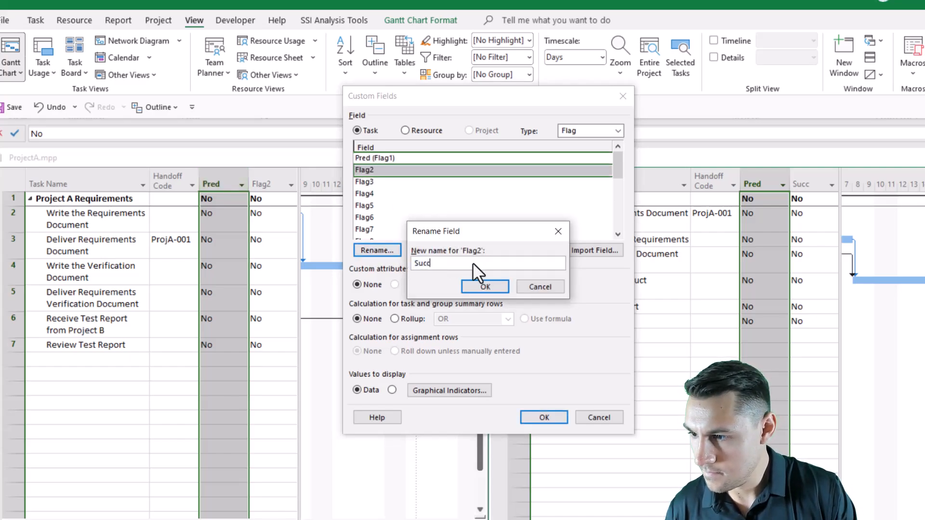
{"action": "left_click", "coordinate": [485, 287]}
{"action": "left_click", "coordinate": [542, 417]}
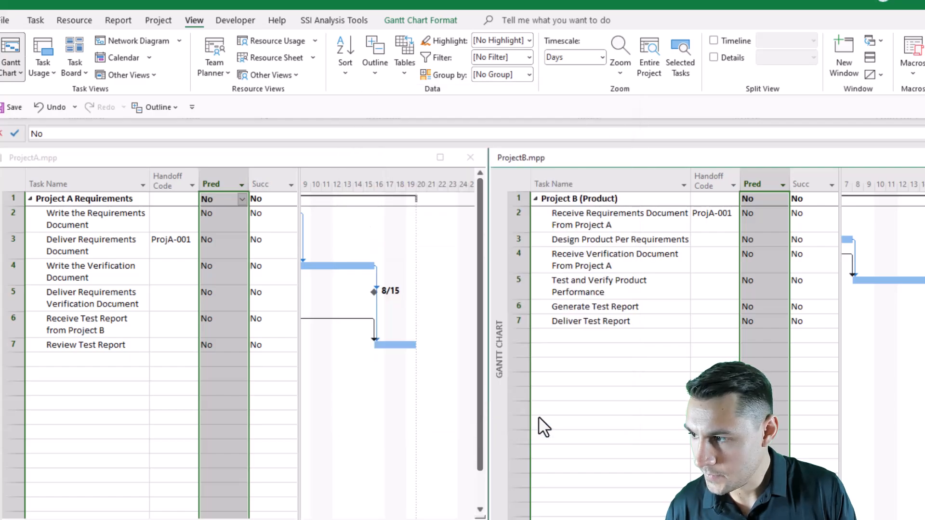
Step: Set the Pred flag of the Deliver Requirements Document task in ProjectA.mpp to Yes
{"action": "left_click", "coordinate": [97, 245]}
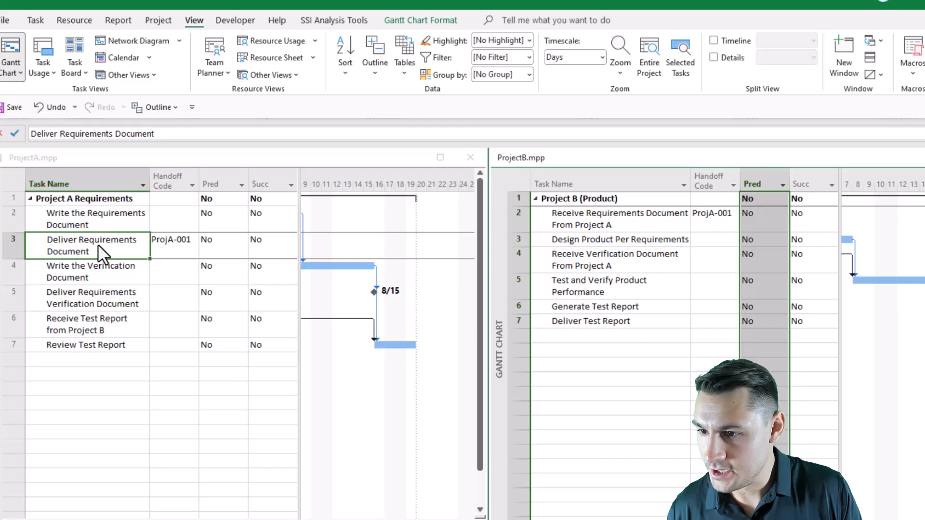
{"action": "left_click", "coordinate": [521, 219]}
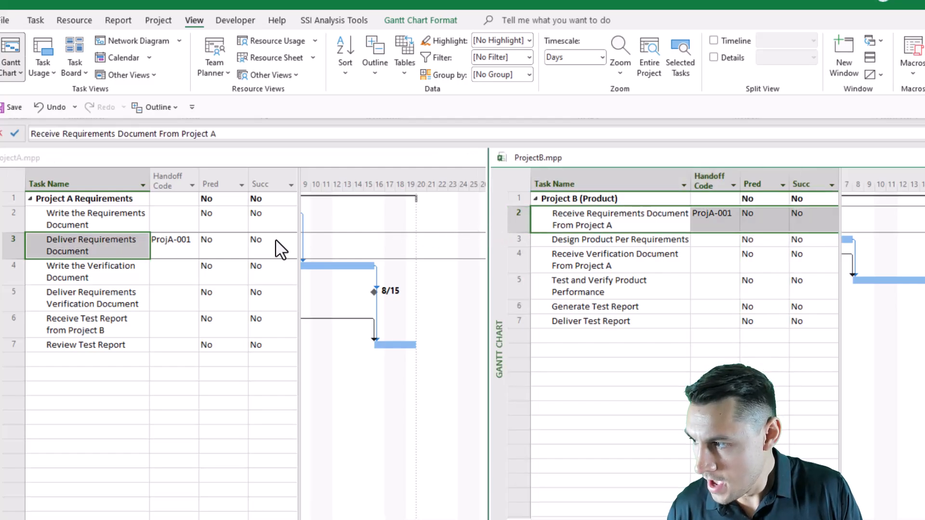
{"action": "left_click", "coordinate": [230, 244]}
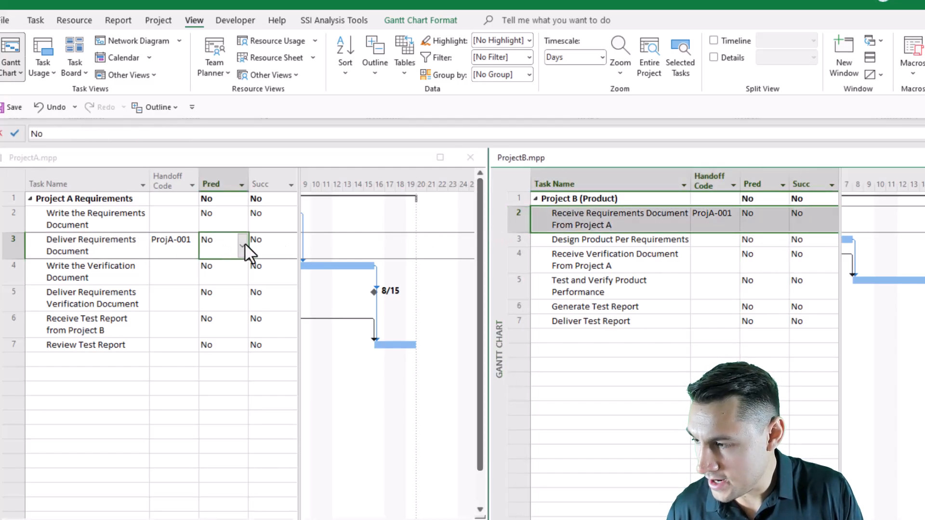
{"action": "left_click", "coordinate": [243, 245]}
{"action": "left_click", "coordinate": [228, 264]}
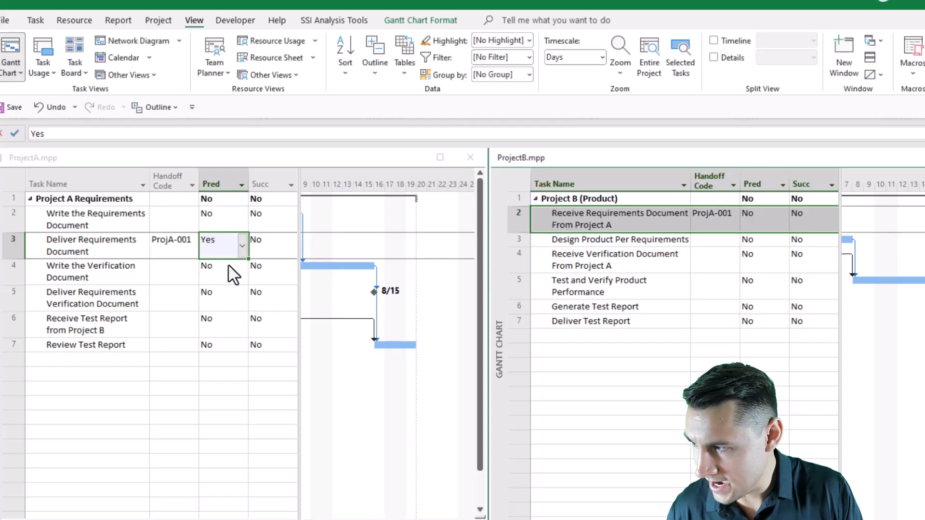
Step: Set the Succ flag of the Receive Requirements Document From Project A task in ProjectB.mpp to Yes
{"action": "left_click", "coordinate": [791, 213]}
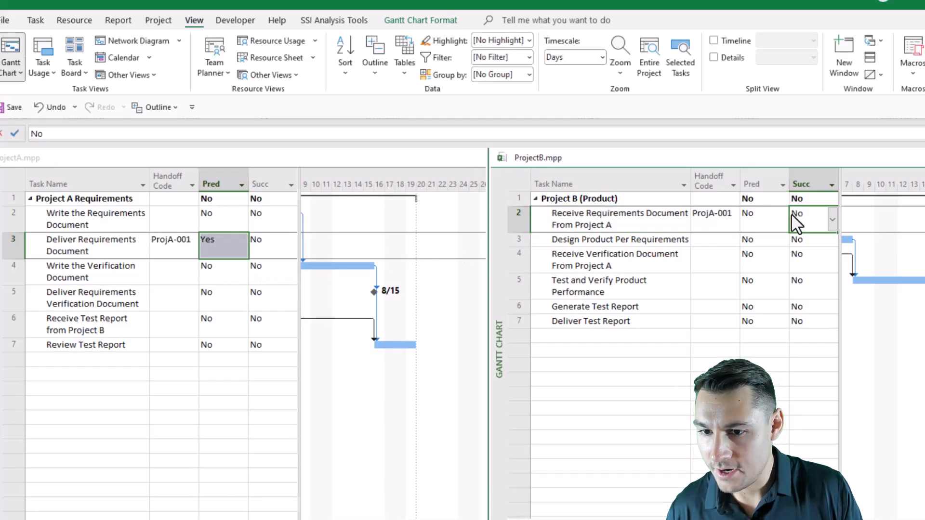
{"action": "left_click", "coordinate": [832, 219]}
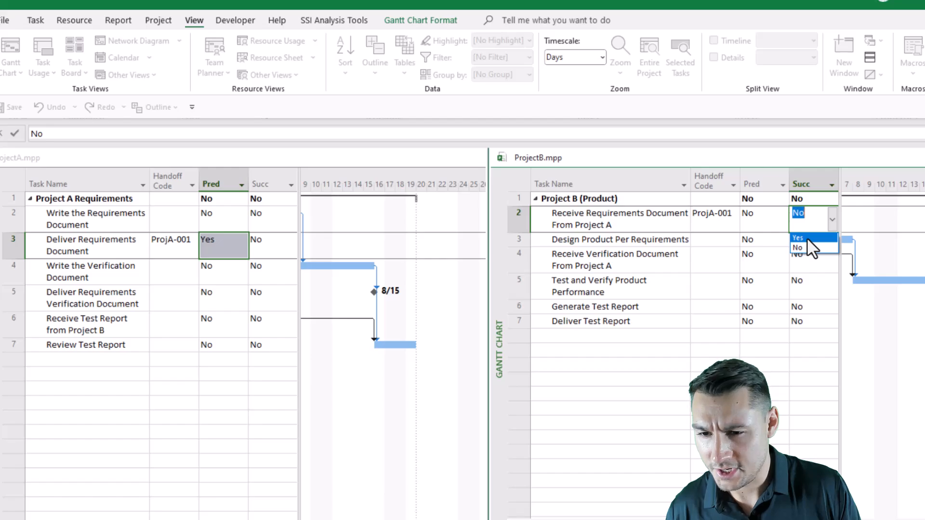
{"action": "left_click", "coordinate": [808, 238]}
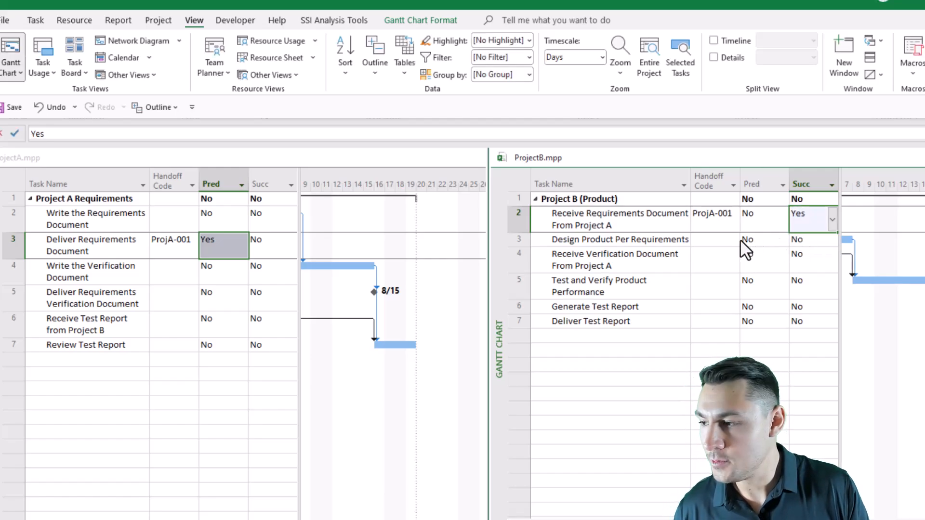
{"action": "left_click", "coordinate": [176, 255]}
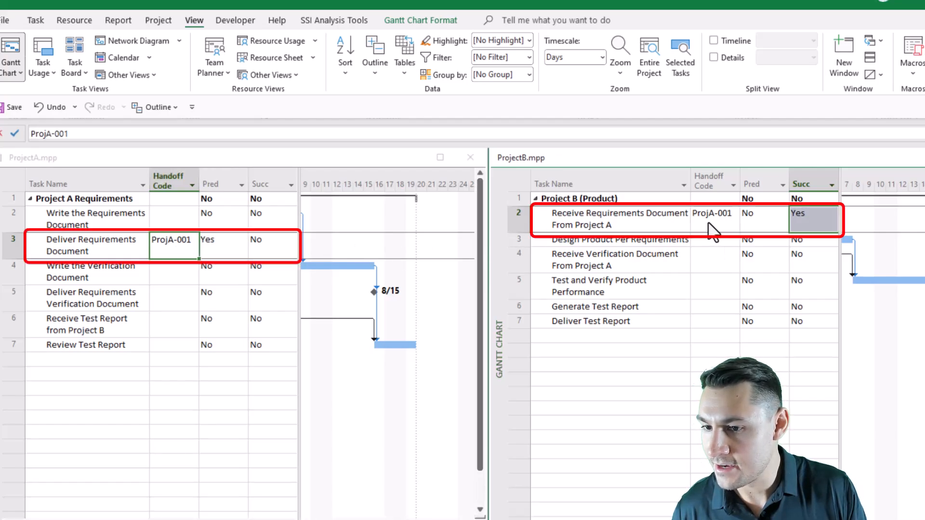
{"action": "left_click", "coordinate": [100, 249]}
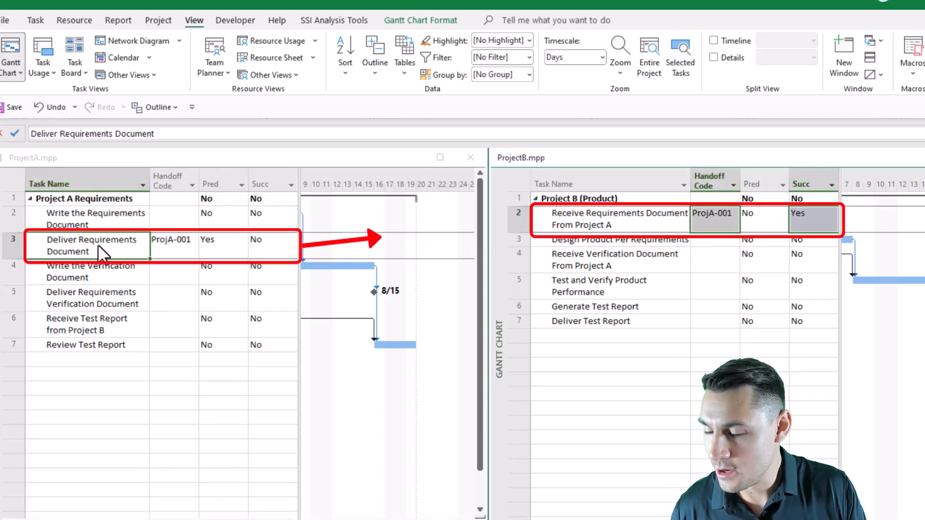
{"action": "left_click", "coordinate": [627, 225]}
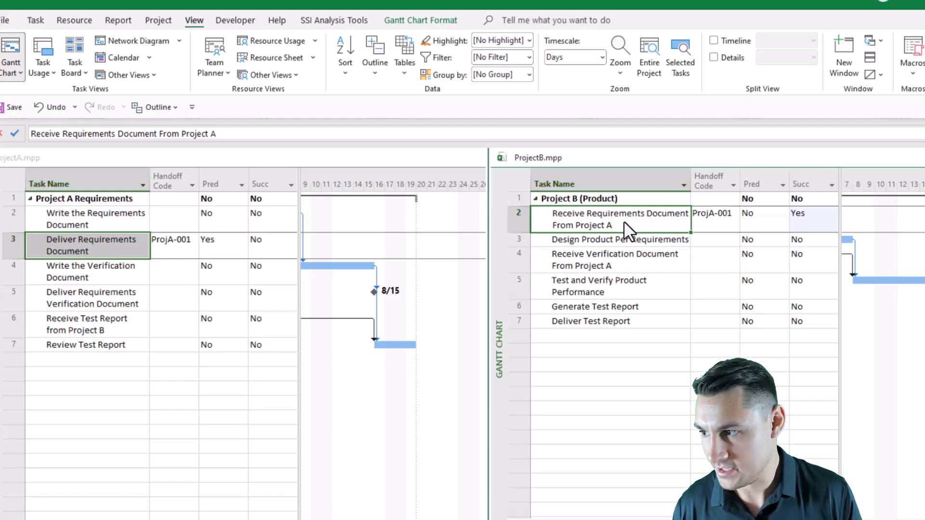
Step: In ProjectB.mpp, give Receive Verification Document From Project A the Handoff Code ProjA-002 and set its Succ flag to Yes
{"action": "left_click", "coordinate": [712, 264]}
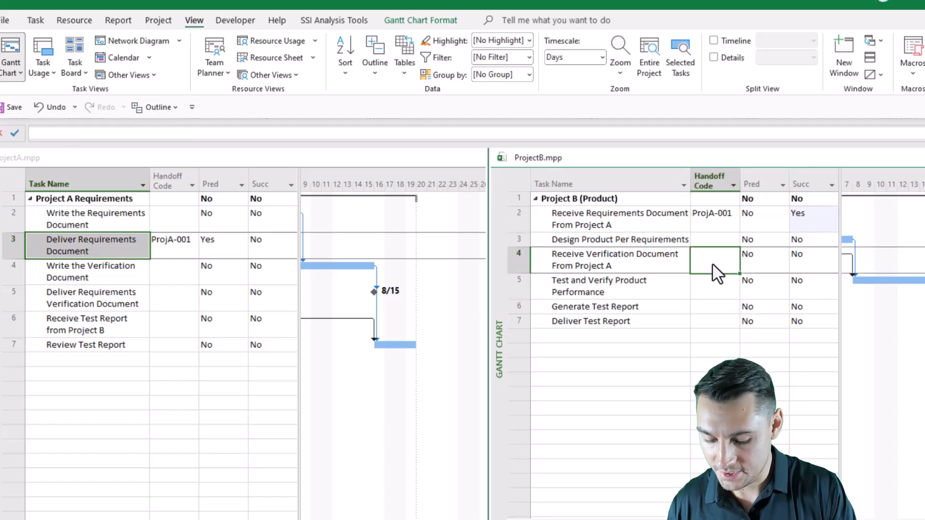
{"action": "type", "text": "ProjA-002"}
{"action": "left_click", "coordinate": [828, 268]}
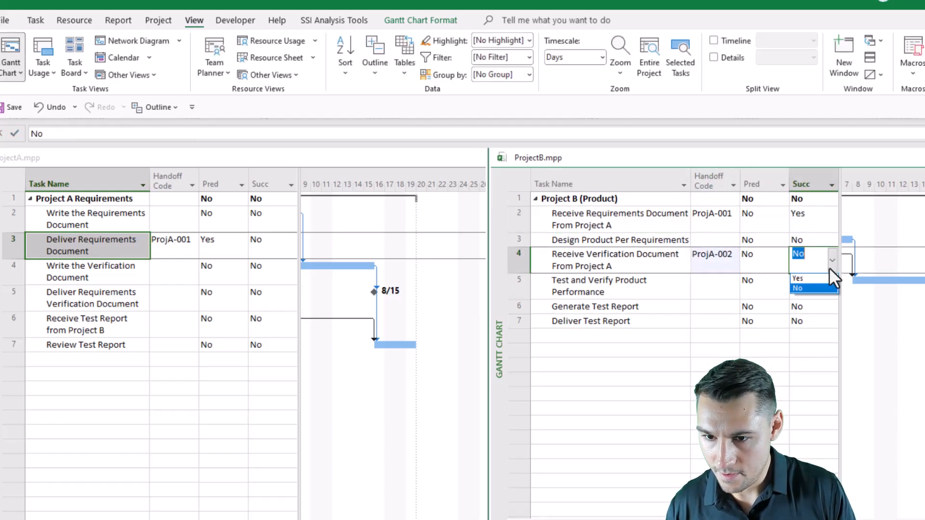
{"action": "left_click", "coordinate": [798, 278]}
Step: In ProjectA.mpp, give Deliver Requirements Verification Document the Handoff Code ProjA-002 and set its Pred flag to Yes
{"action": "left_click", "coordinate": [197, 294]}
{"action": "type", "text": "ProjA-00"}
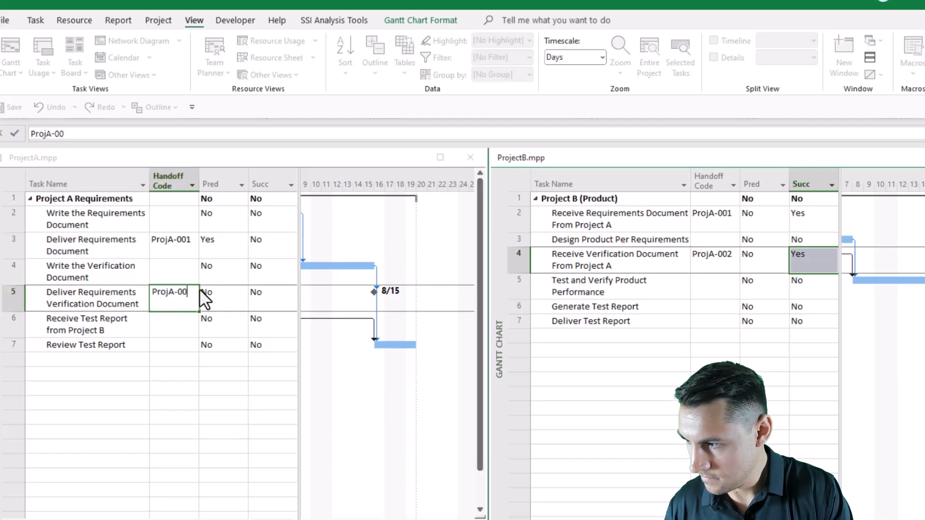
{"action": "type", "text": "2"}
{"action": "left_click", "coordinate": [241, 299]}
{"action": "left_click", "coordinate": [230, 314]}
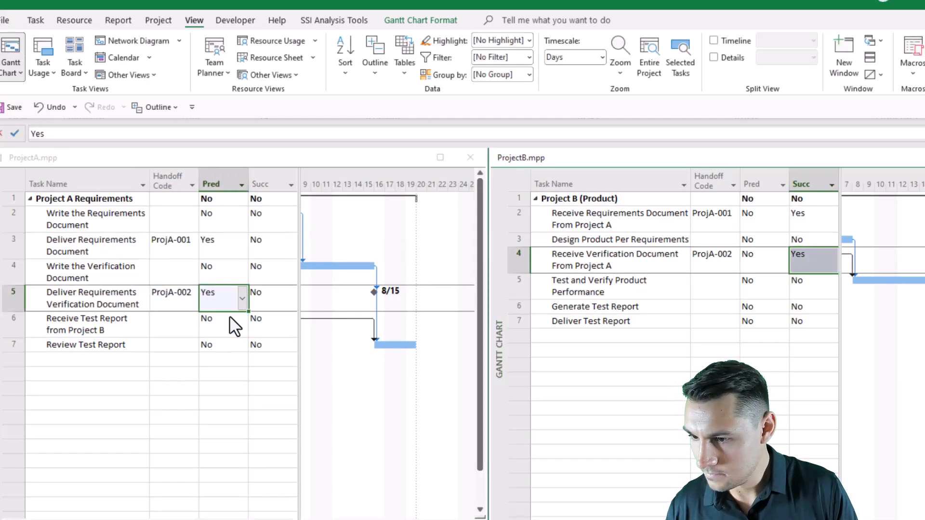
Step: In ProjectA.mpp, give Receive Test Report from Project B the Handoff Code ProjB-001 and set its Succ flag to Yes
{"action": "left_click", "coordinate": [166, 331]}
{"action": "type", "text": "ProjB-001"}
{"action": "left_click", "coordinate": [265, 320]}
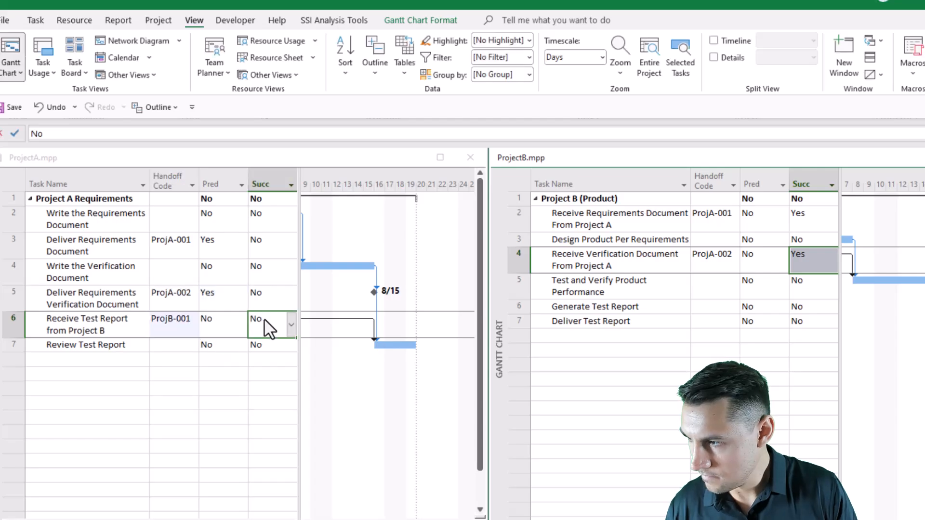
{"action": "left_click", "coordinate": [291, 324]}
{"action": "left_click", "coordinate": [282, 348]}
Step: In ProjectB.mpp, give Deliver Test Report the Handoff Code ProjB-001 and set its Pred flag to Yes
{"action": "left_click", "coordinate": [715, 321]}
{"action": "type", "text": "ProjB-00"}
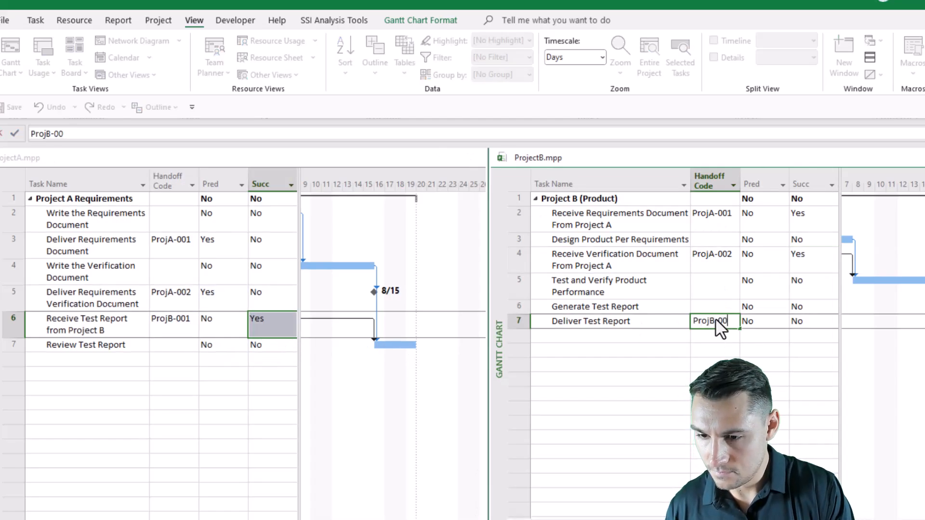
{"action": "type", "text": "1"}
{"action": "left_click", "coordinate": [757, 322]}
{"action": "left_click", "coordinate": [782, 321]}
{"action": "left_click", "coordinate": [767, 332]}
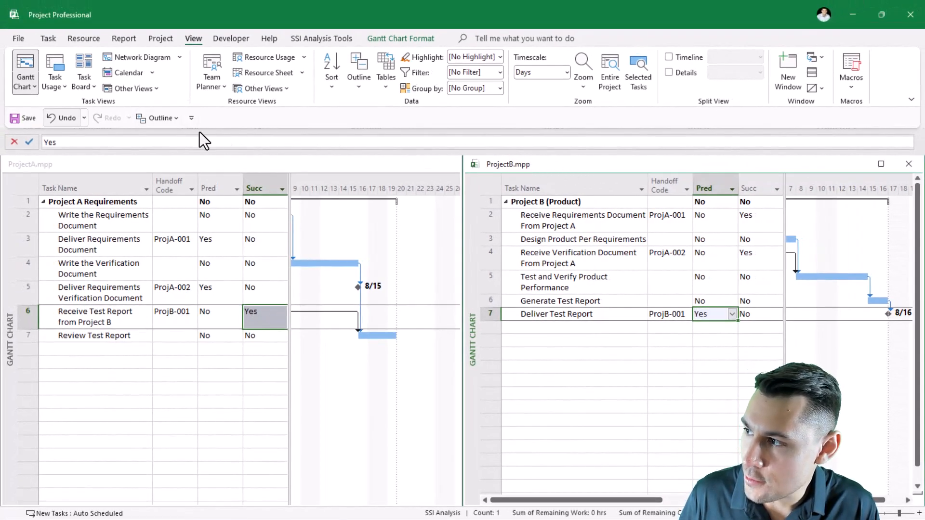
Step: Save both ProjectB.mpp and ProjectA.mpp
{"action": "left_click", "coordinate": [30, 116]}
{"action": "left_click", "coordinate": [106, 166]}
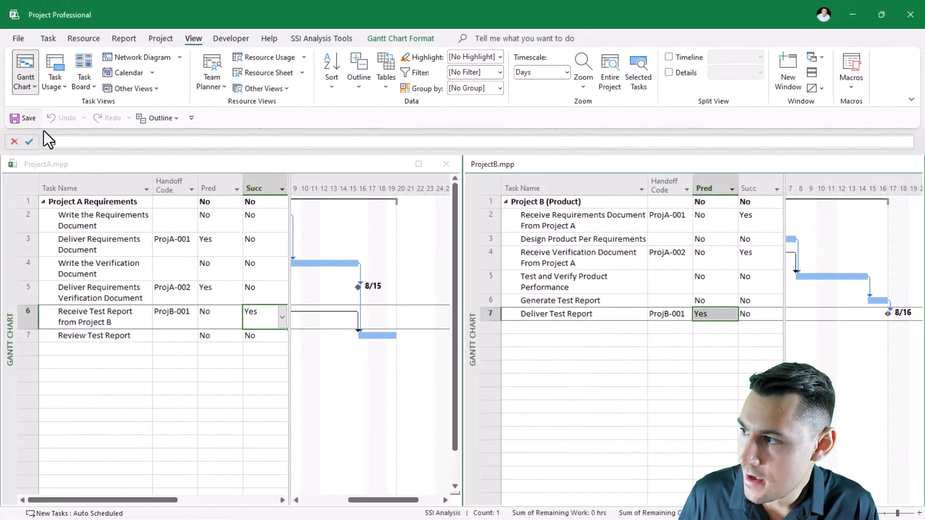
{"action": "left_click", "coordinate": [22, 118]}
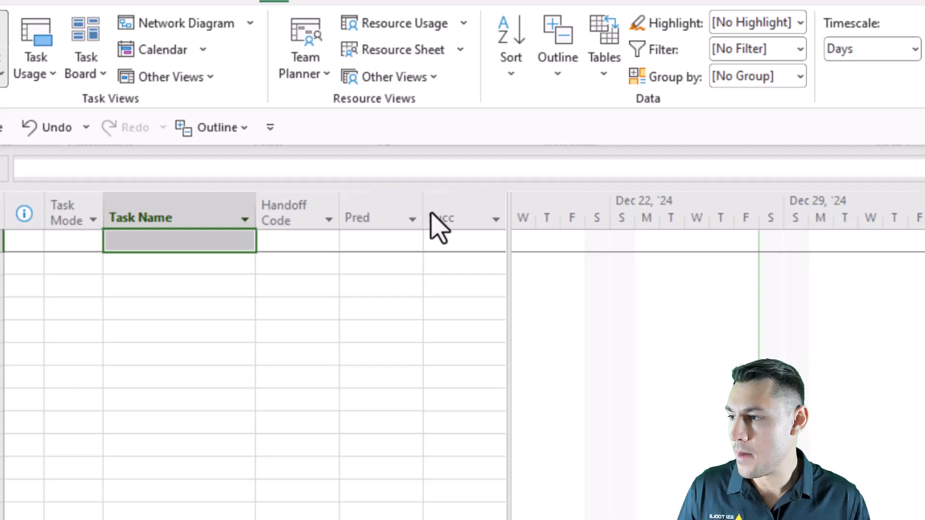
{"action": "left_click", "coordinate": [311, 218]}
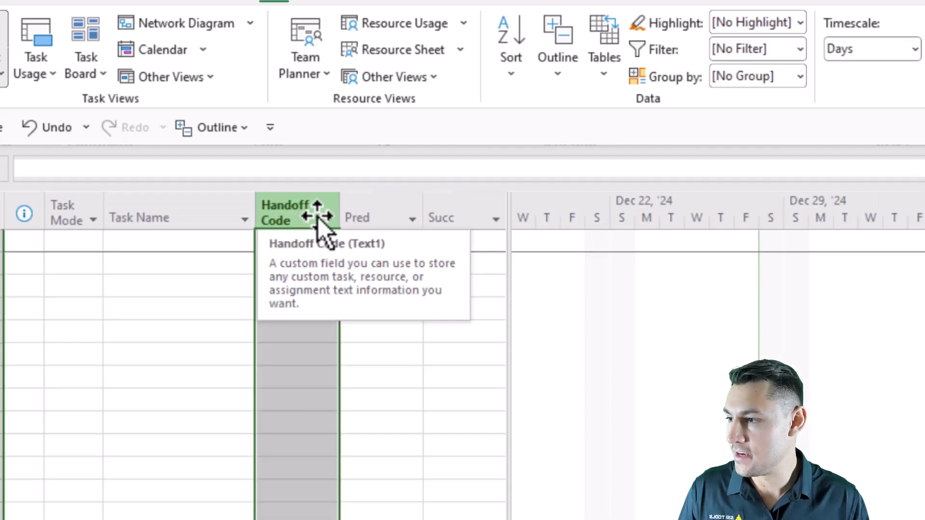
{"action": "left_click", "coordinate": [389, 207]}
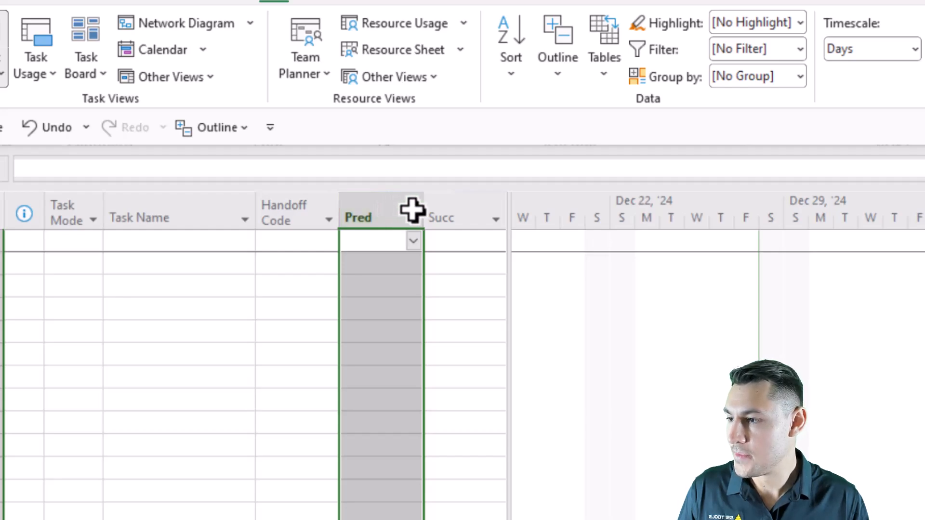
{"action": "left_click", "coordinate": [474, 212]}
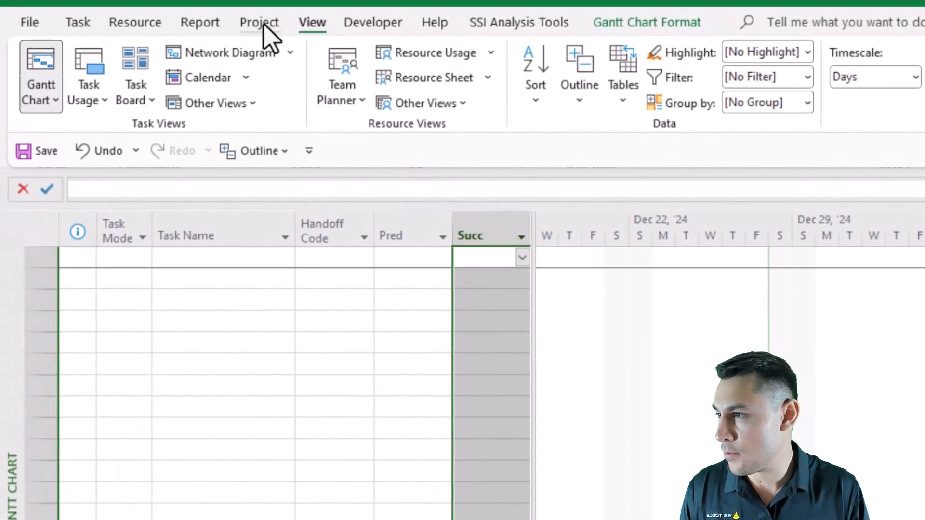
Step: Insert ProjectA.mpp and ProjectB.mpp from D:\OneDrive\Temp into the blank project as linked subprojects
{"action": "left_click", "coordinate": [265, 24]}
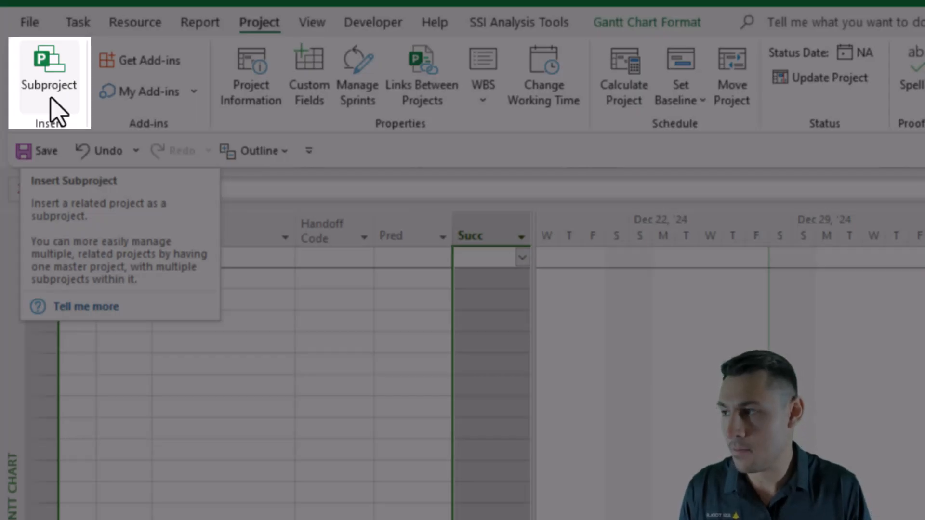
{"action": "left_click", "coordinate": [51, 100]}
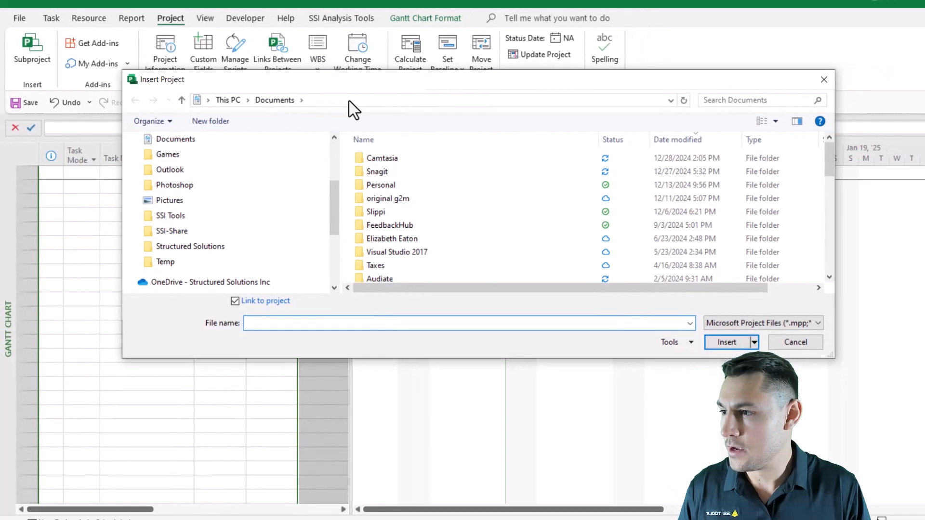
{"action": "left_click", "coordinate": [349, 101]}
{"action": "type", "text": "D:\\OneDrive\\Temp"}
{"action": "key", "text": "Return"}
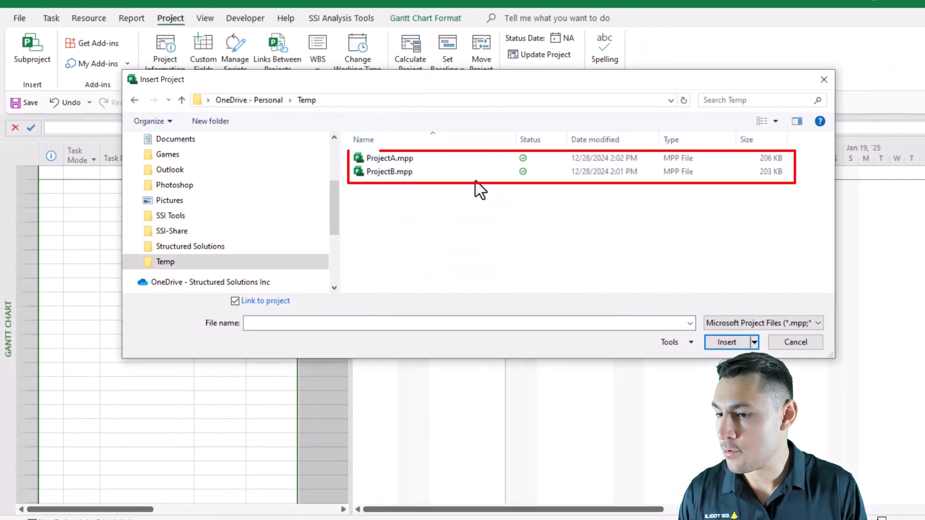
{"action": "left_click", "coordinate": [412, 159]}
{"action": "left_click", "coordinate": [403, 170], "text": "shift"}
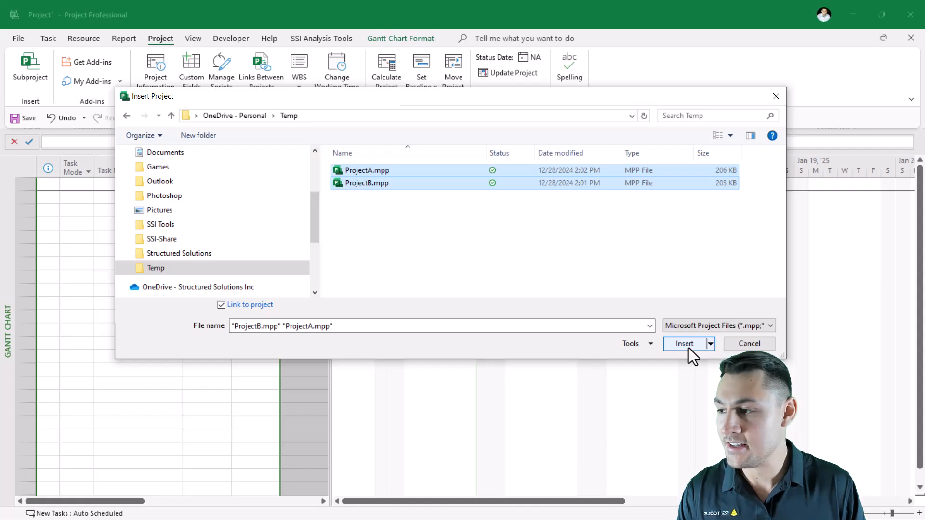
{"action": "left_click", "coordinate": [689, 347]}
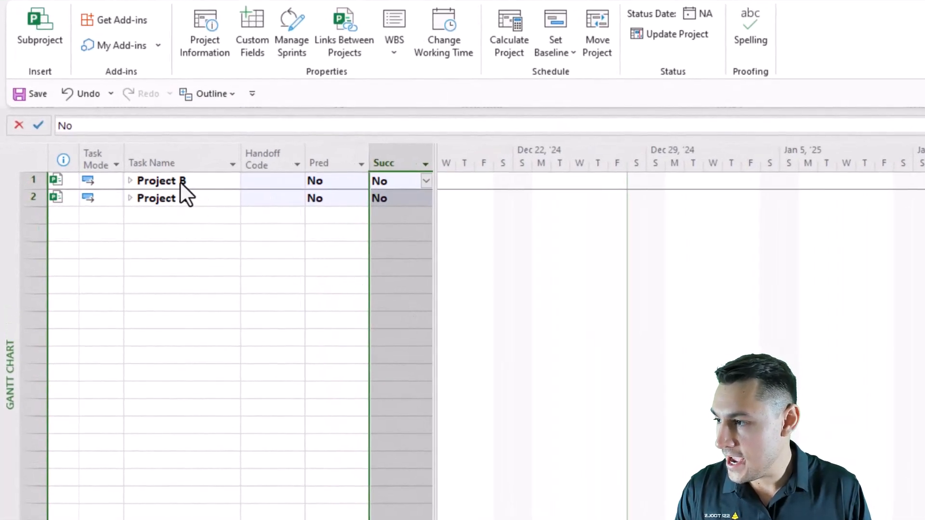
Step: Move the Project A subproject row above Project B in the task table
{"action": "left_click_drag", "start_coordinate": [180, 182], "coordinate": [182, 198]}
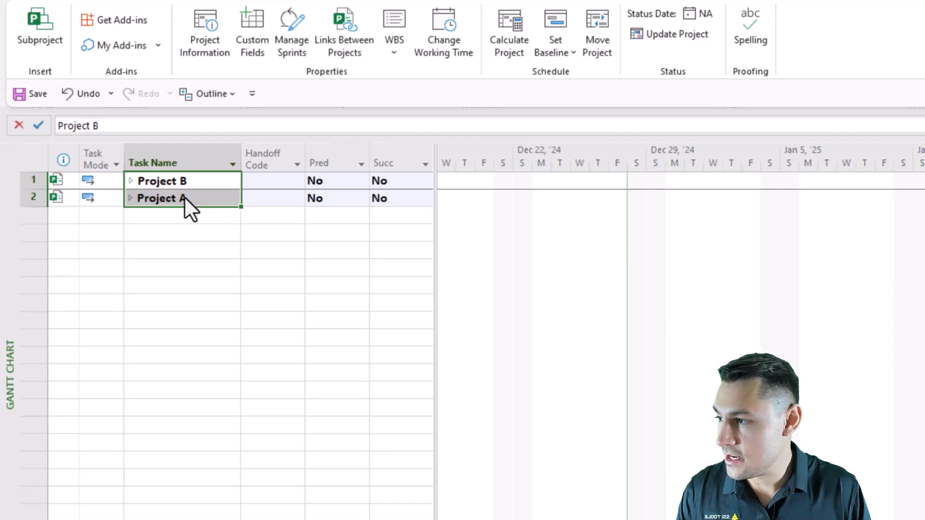
{"action": "left_click", "coordinate": [185, 197]}
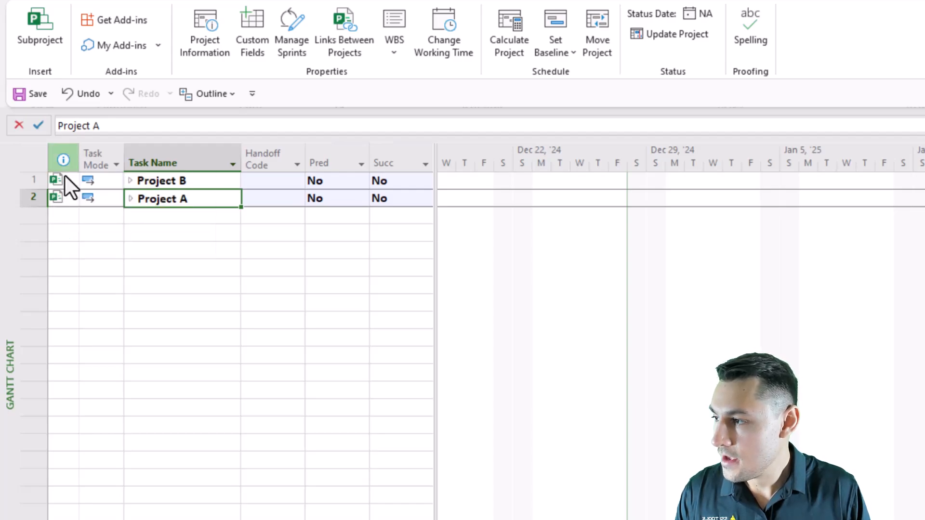
{"action": "mouse_move", "coordinate": [58, 195]}
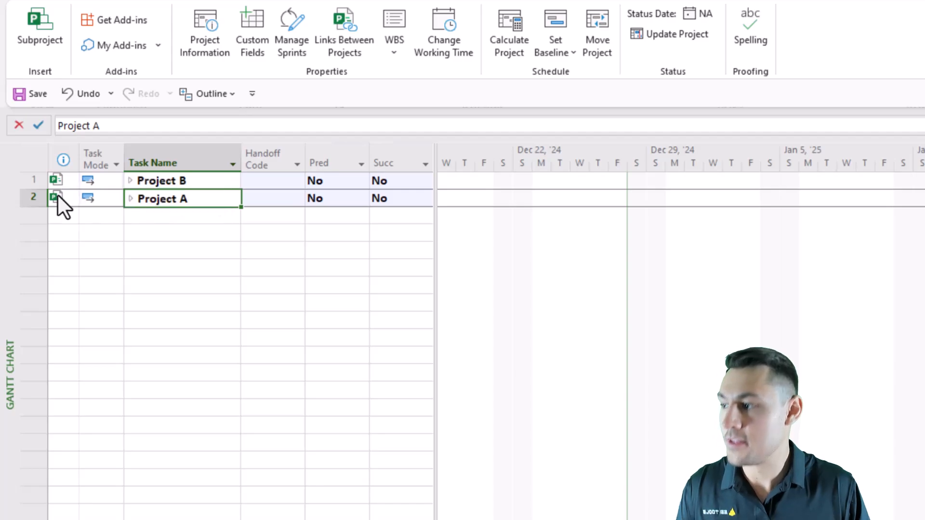
{"action": "left_click", "coordinate": [32, 196]}
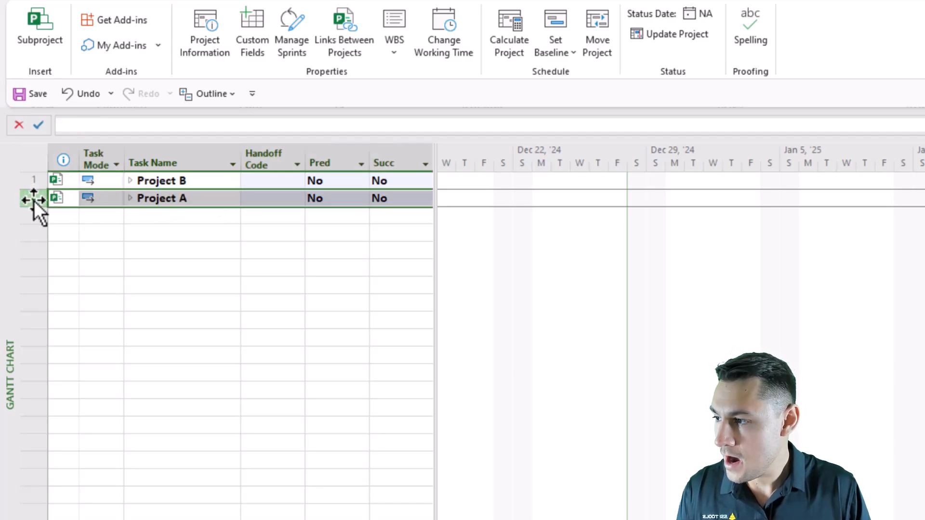
{"action": "left_click_drag", "start_coordinate": [32, 187], "coordinate": [29, 169]}
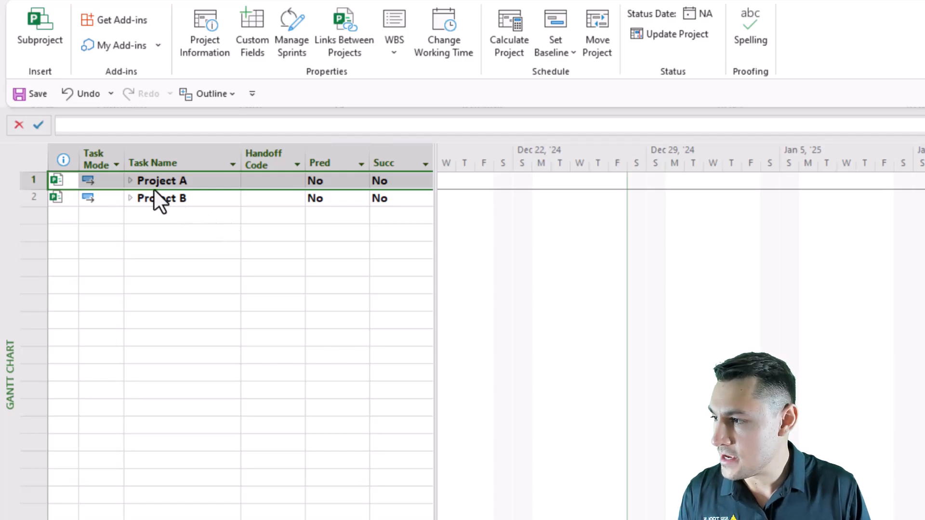
Step: Expand both subprojects, fit the Task Name column to its contents, and widen the table to include the Succ column
{"action": "left_click", "coordinate": [129, 181]}
{"action": "left_click", "coordinate": [130, 319]}
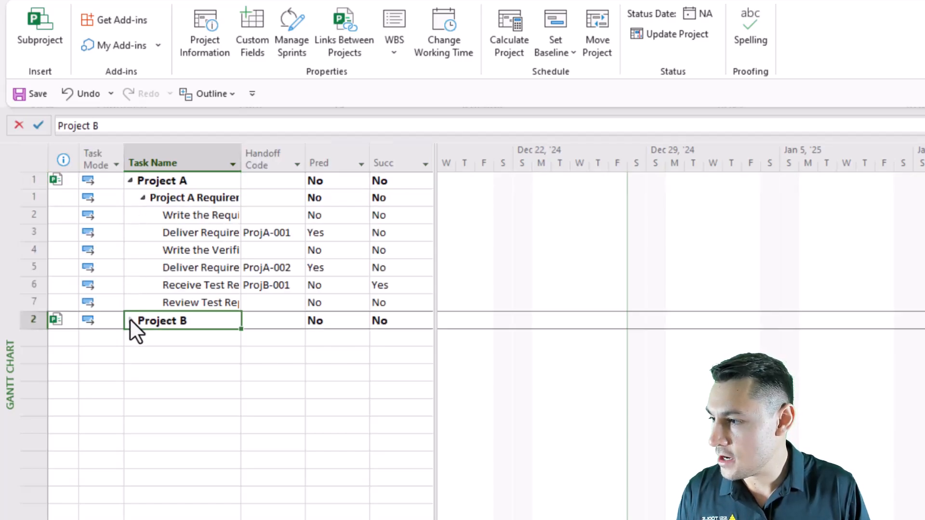
{"action": "double_click", "coordinate": [241, 155]}
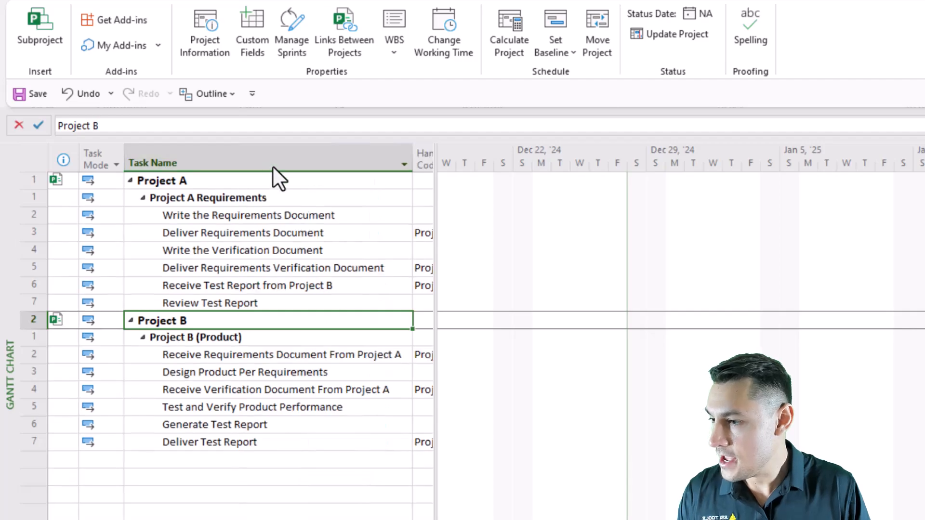
{"action": "left_click_drag", "start_coordinate": [436, 232], "coordinate": [618, 256]}
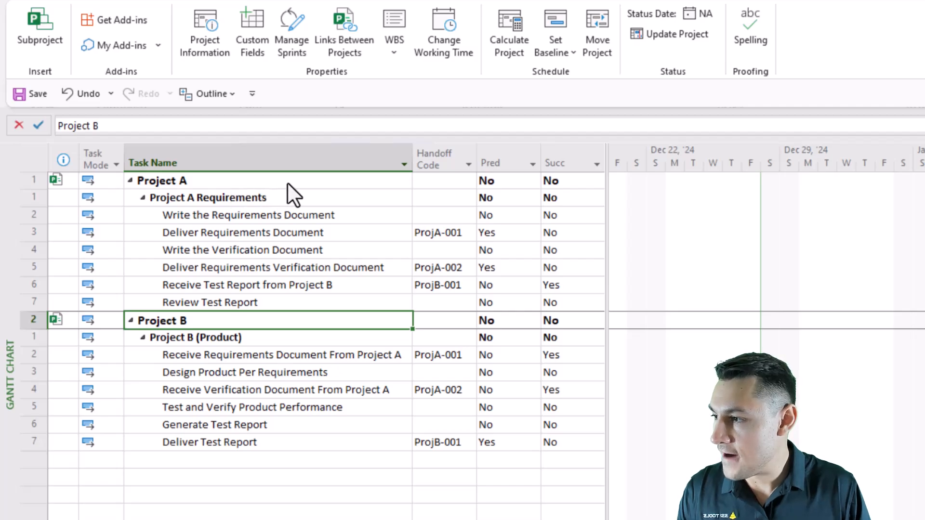
{"action": "left_click_drag", "start_coordinate": [287, 183], "coordinate": [236, 439]}
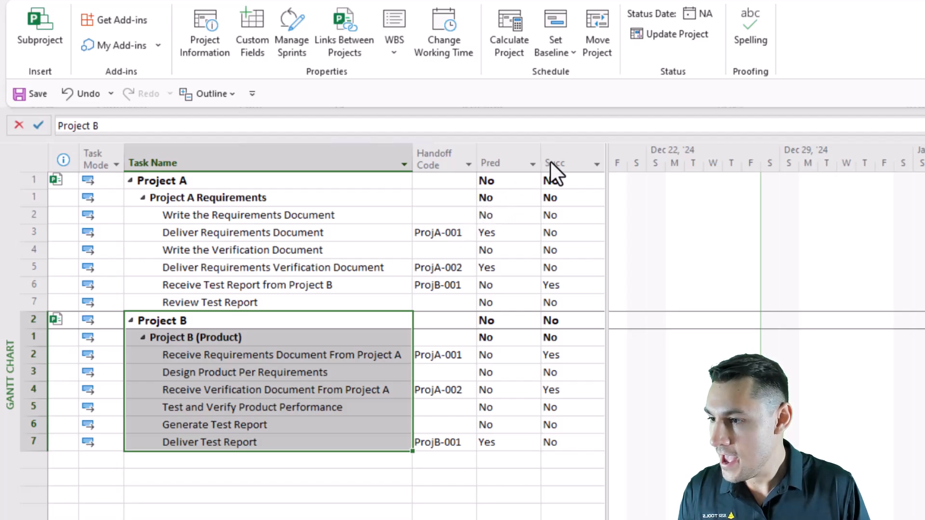
{"action": "left_click", "coordinate": [451, 155]}
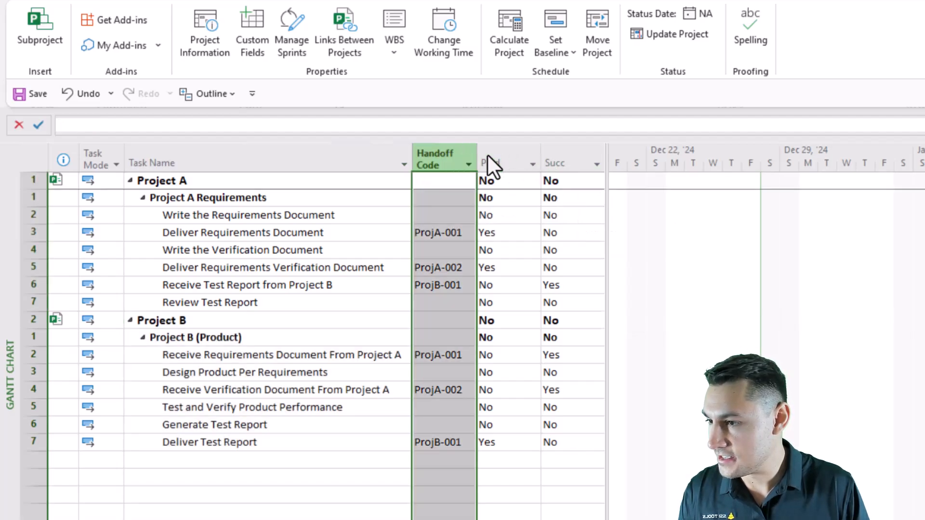
{"action": "left_click_drag", "start_coordinate": [488, 155], "coordinate": [553, 157]}
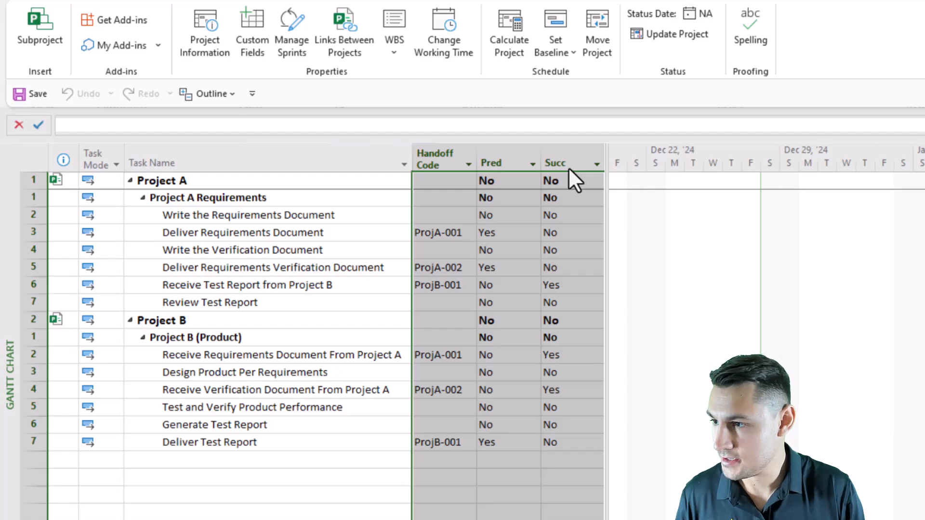
Step: Insert a Unique ID column between Task Name and Handoff Code in the master project's task table
{"action": "left_click", "coordinate": [444, 160]}
{"action": "key", "text": "Insert"}
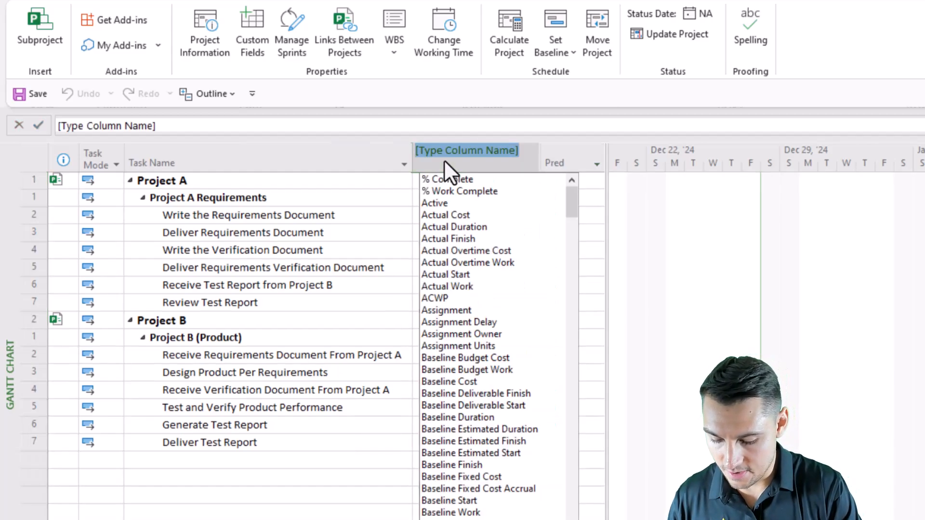
{"action": "type", "text": "unique ID"}
{"action": "key", "text": "Return"}
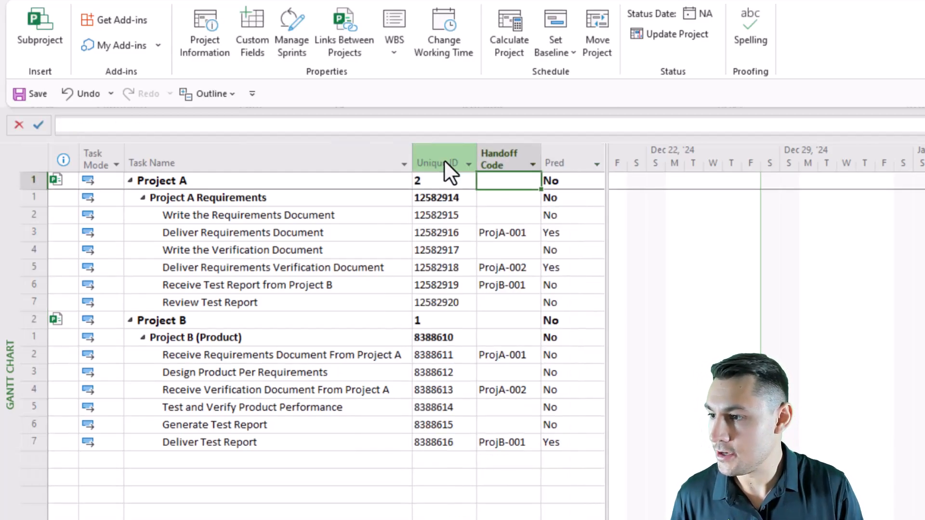
{"action": "left_click", "coordinate": [443, 198]}
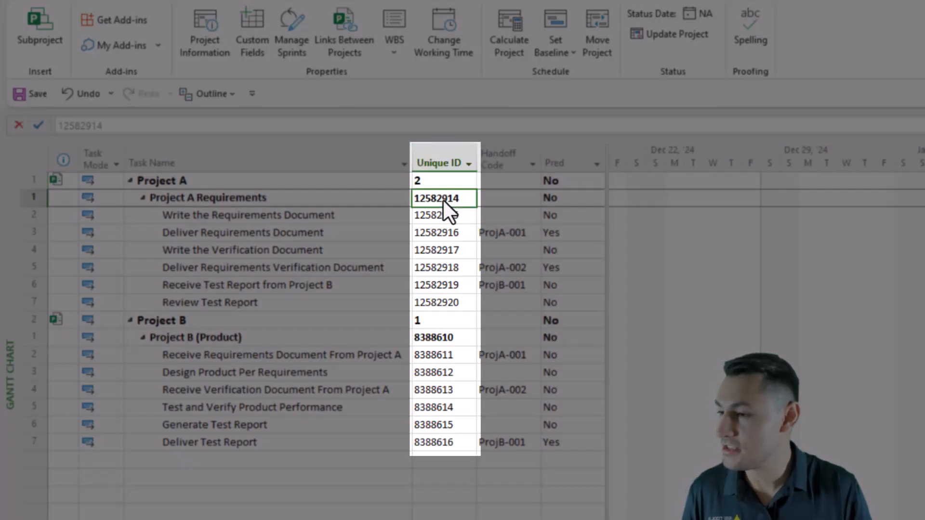
{"action": "left_click_drag", "start_coordinate": [444, 199], "coordinate": [438, 299]}
{"action": "left_click_drag", "start_coordinate": [458, 343], "coordinate": [445, 443]}
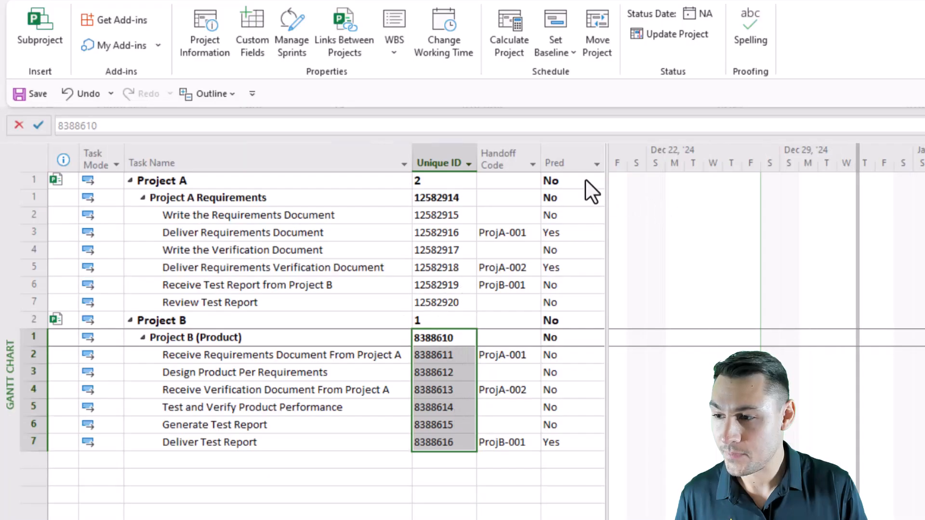
Step: Insert a Subproject File column between Unique ID and Handoff Code, and widen the table to include Duration
{"action": "left_click", "coordinate": [494, 156]}
{"action": "key", "text": "Insert"}
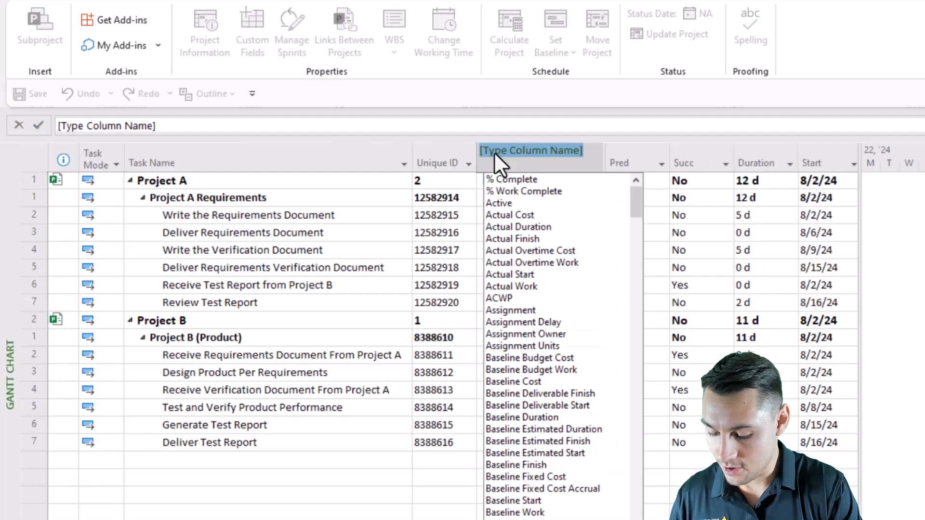
{"action": "type", "text": "subproject File"}
{"action": "key", "text": "Return"}
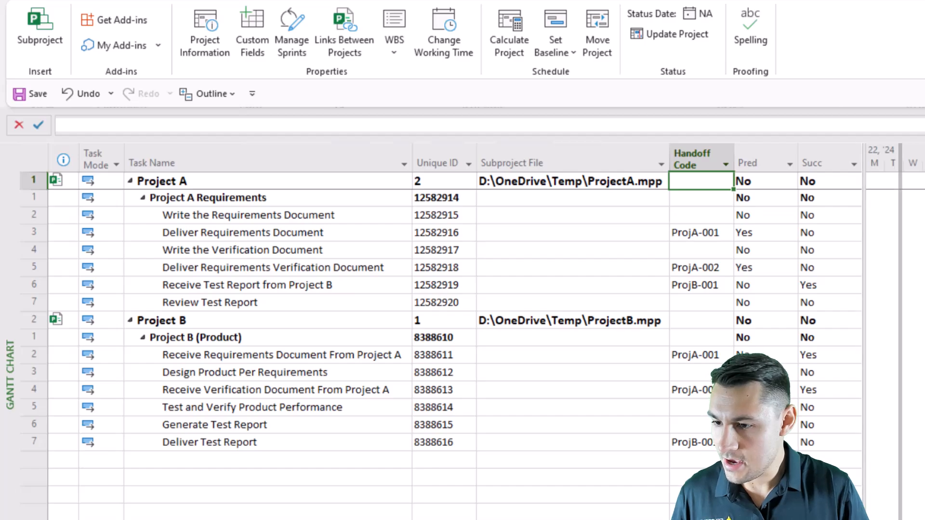
{"action": "left_click_drag", "start_coordinate": [900, 270], "coordinate": [924, 269]}
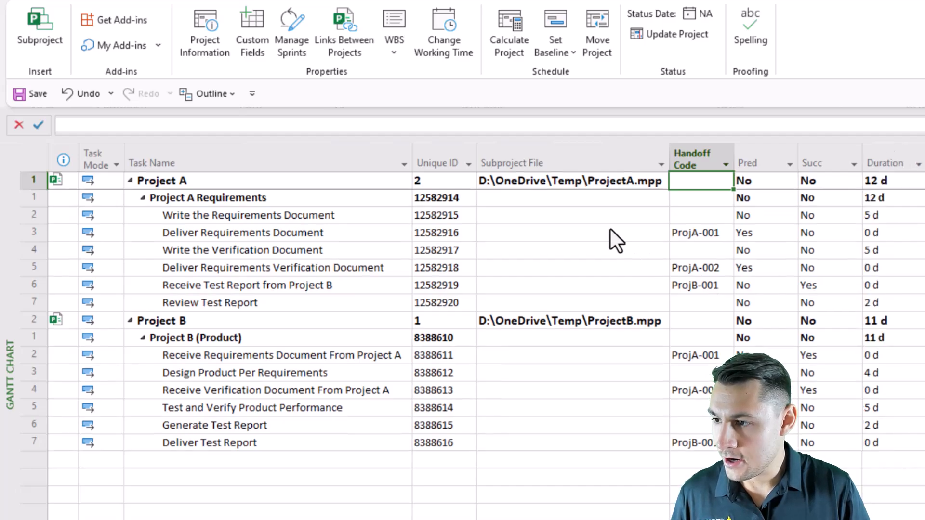
Step: Check the full source file paths of the Project A and Project B subprojects
{"action": "left_click", "coordinate": [551, 183]}
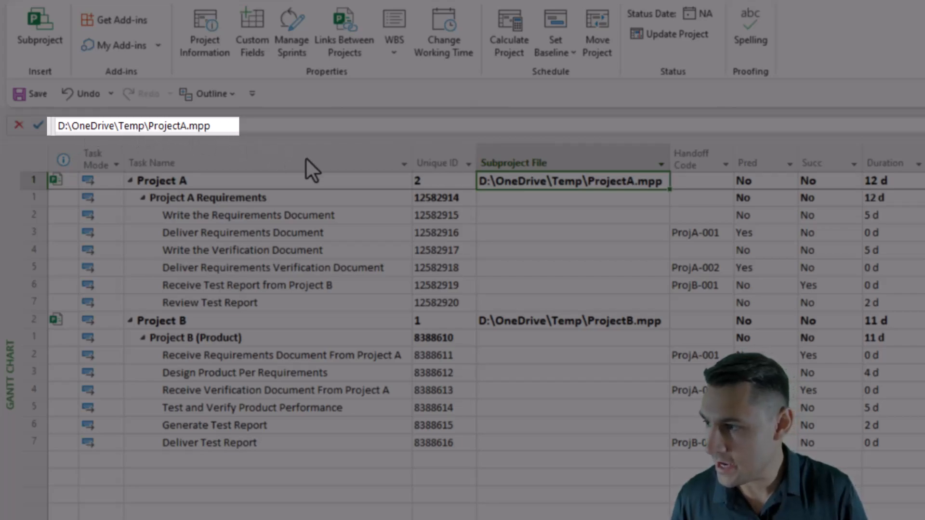
{"action": "left_click", "coordinate": [590, 321]}
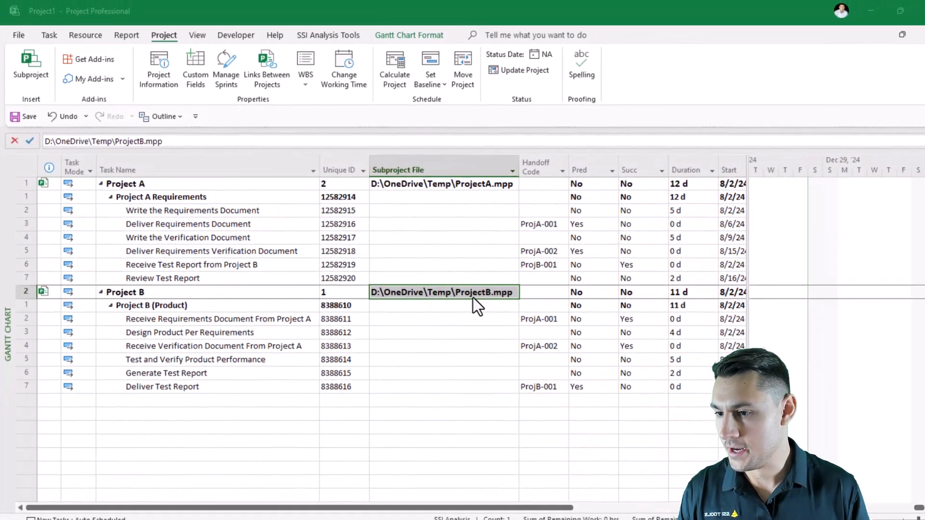
Step: Link Deliver Requirements Document to Receive Requirements Document From Project A, and widen the Gantt chart area to show the cross-project link
{"action": "left_click", "coordinate": [529, 224]}
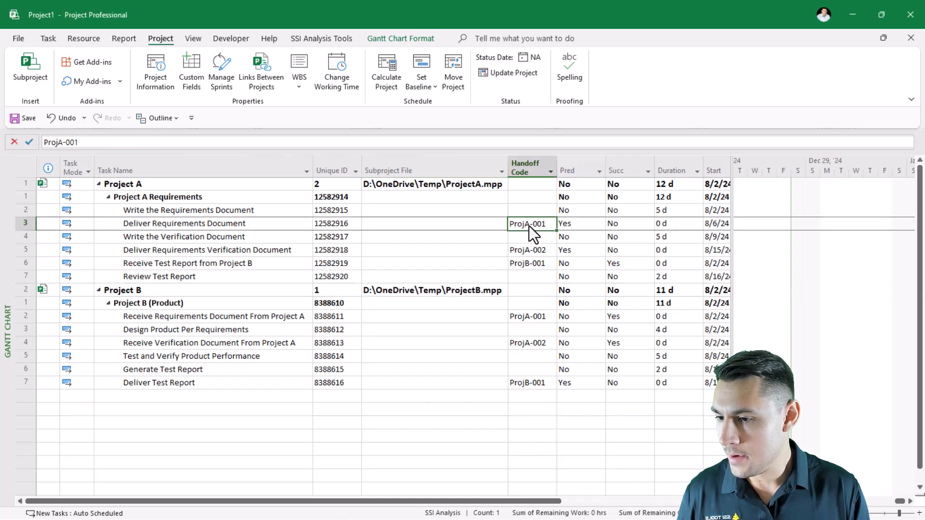
{"action": "left_click", "coordinate": [533, 317], "text": "ctrl"}
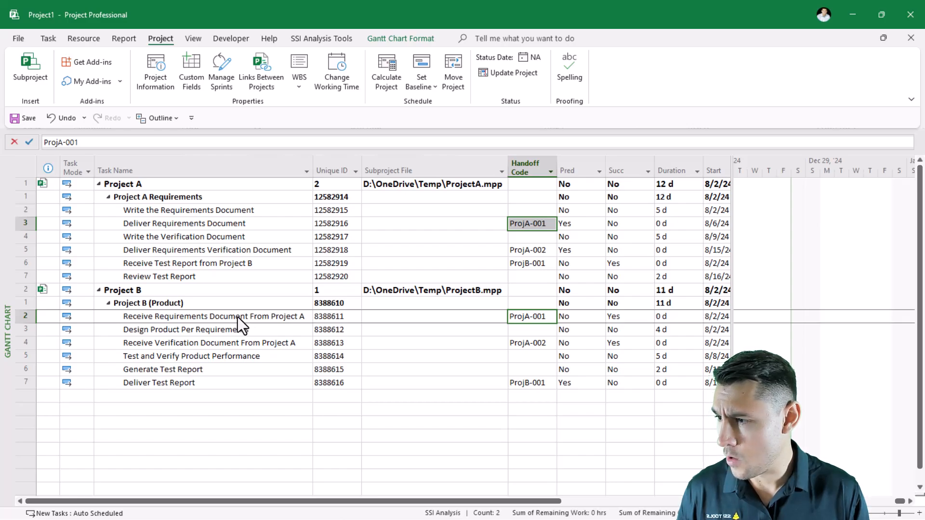
{"action": "left_click", "coordinate": [48, 38]}
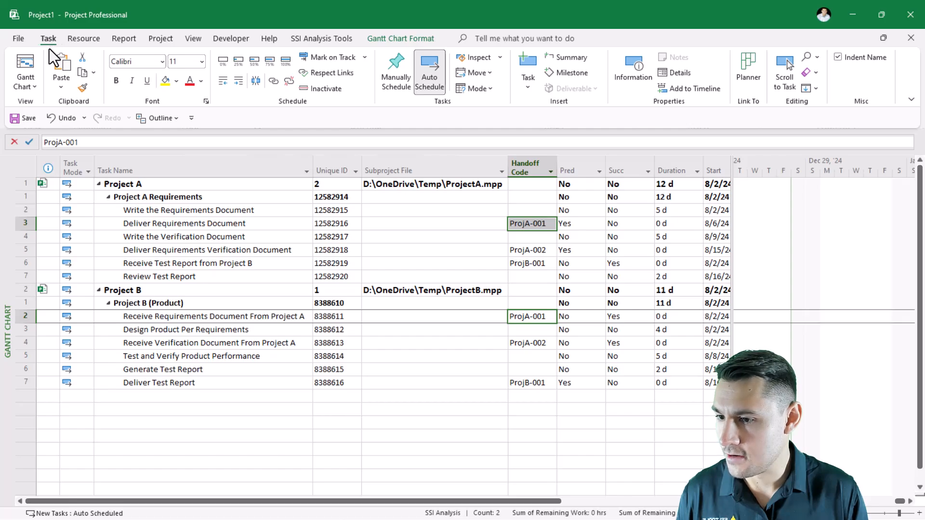
{"action": "left_click", "coordinate": [274, 80]}
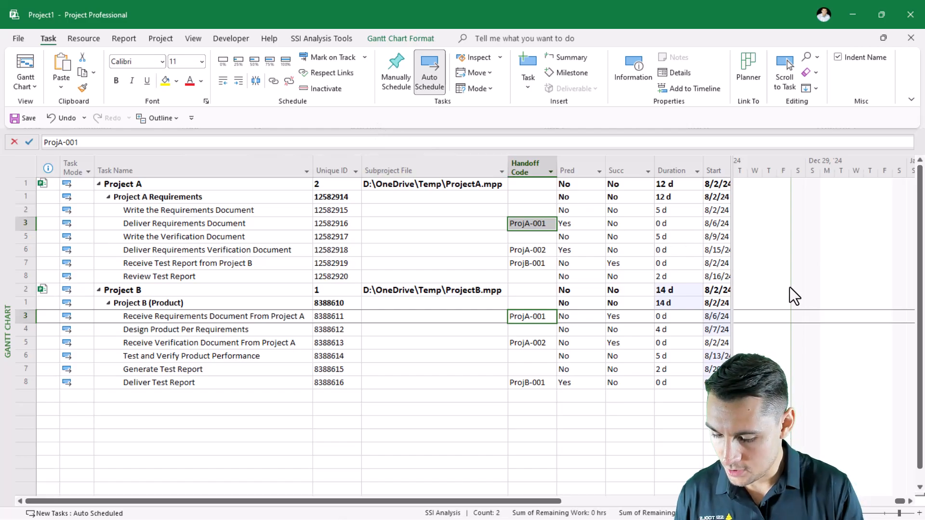
{"action": "key", "text": "ctrl+shift+F5"}
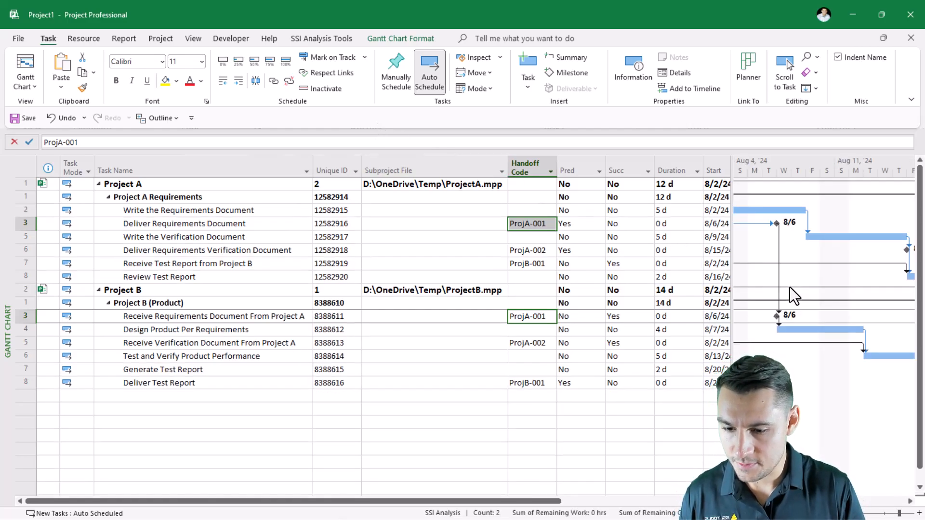
{"action": "left_click_drag", "start_coordinate": [730, 392], "coordinate": [655, 389]}
{"action": "left_click", "coordinate": [666, 501]}
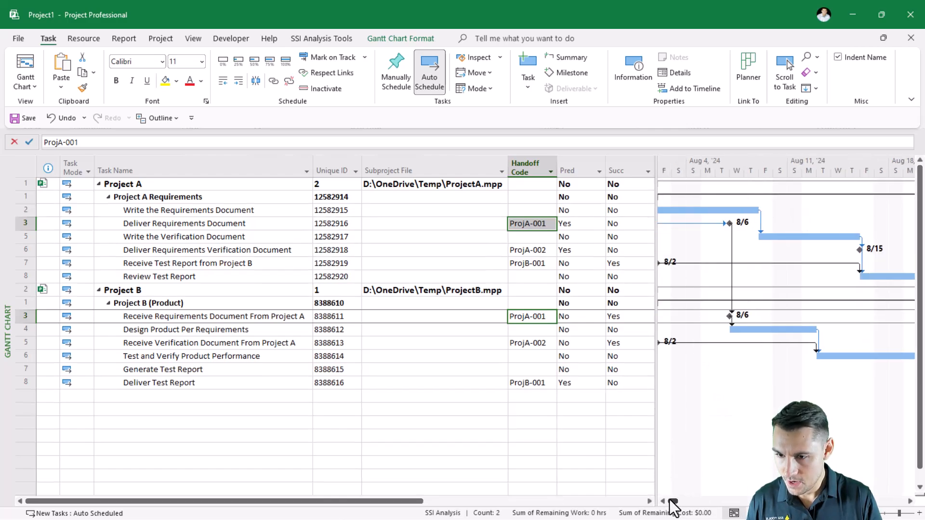
{"action": "left_click_drag", "start_coordinate": [670, 500], "coordinate": [671, 500]}
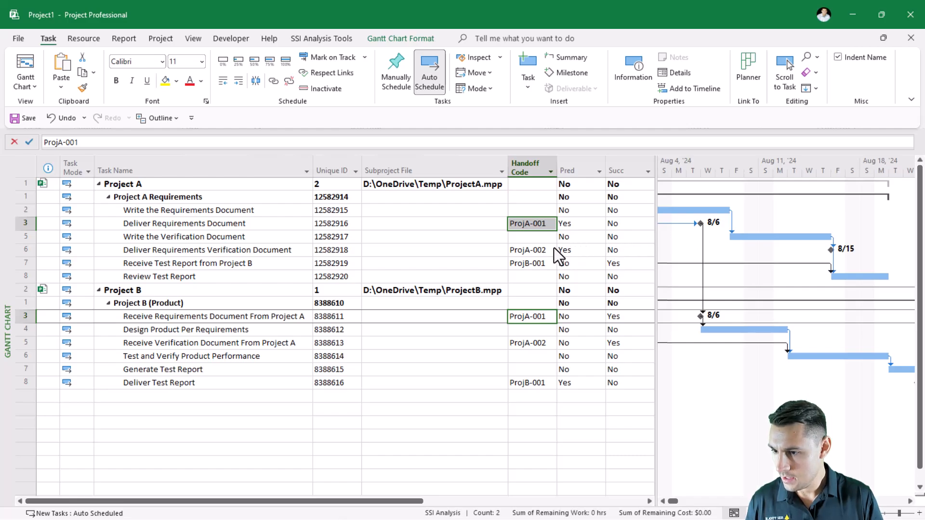
Step: Link Deliver Requirements Verification Document in Project A to Receive Verification Document From Project A, matching handoff code ProjA-002
{"action": "left_click", "coordinate": [528, 251]}
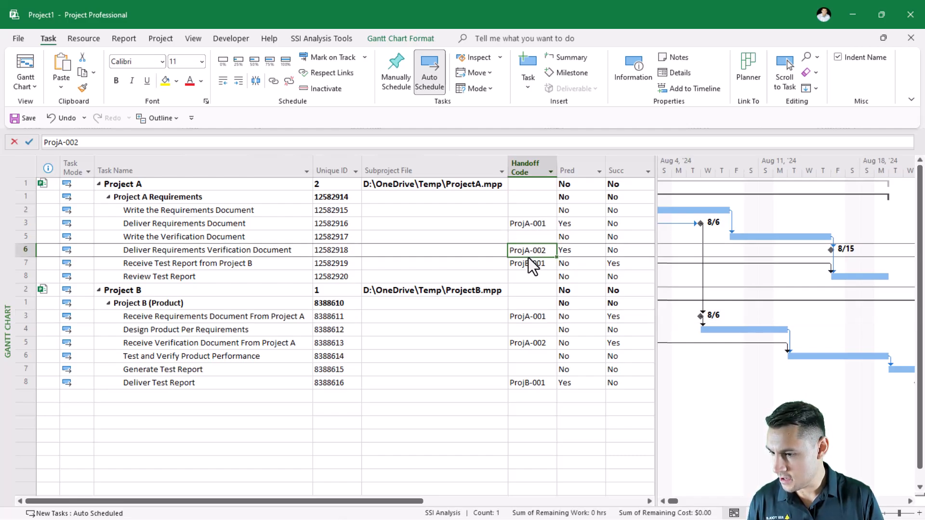
{"action": "left_click", "coordinate": [532, 343], "text": "ctrl"}
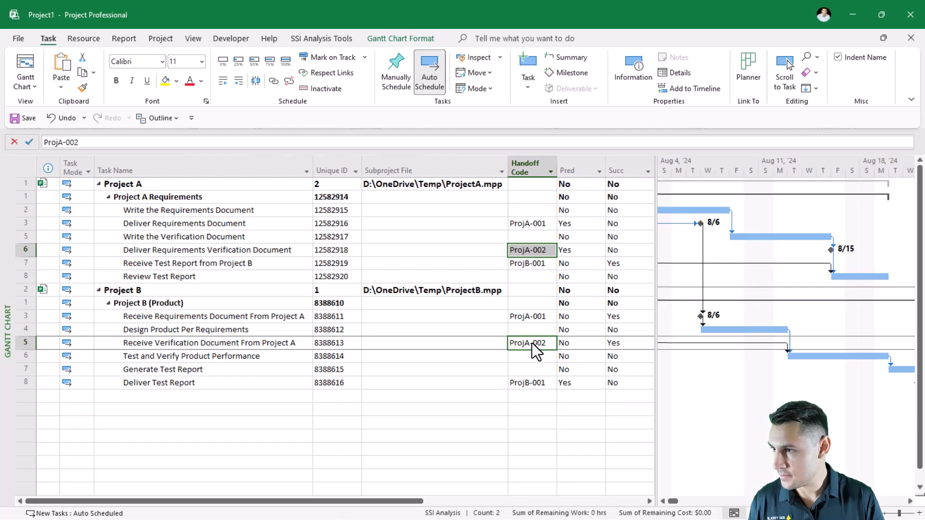
{"action": "left_click", "coordinate": [273, 84]}
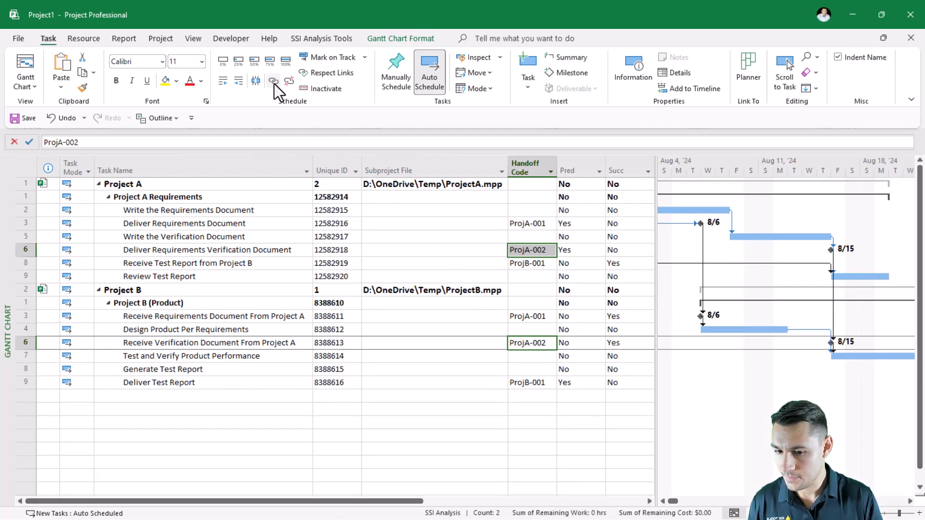
Step: Link Deliver Test Report in Project B to Receive Test Report from Project B, matching handoff code ProjB-001
{"action": "left_click", "coordinate": [241, 386]}
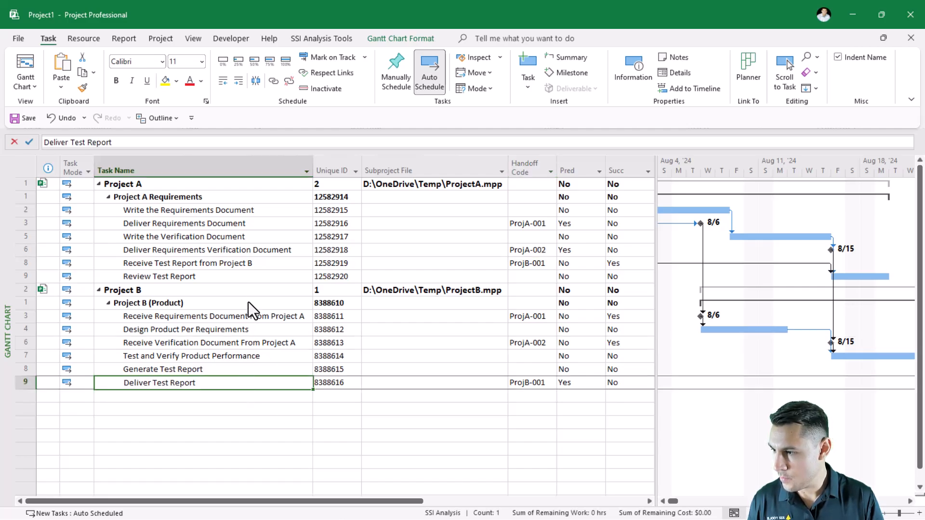
{"action": "left_click", "coordinate": [252, 263], "text": "ctrl"}
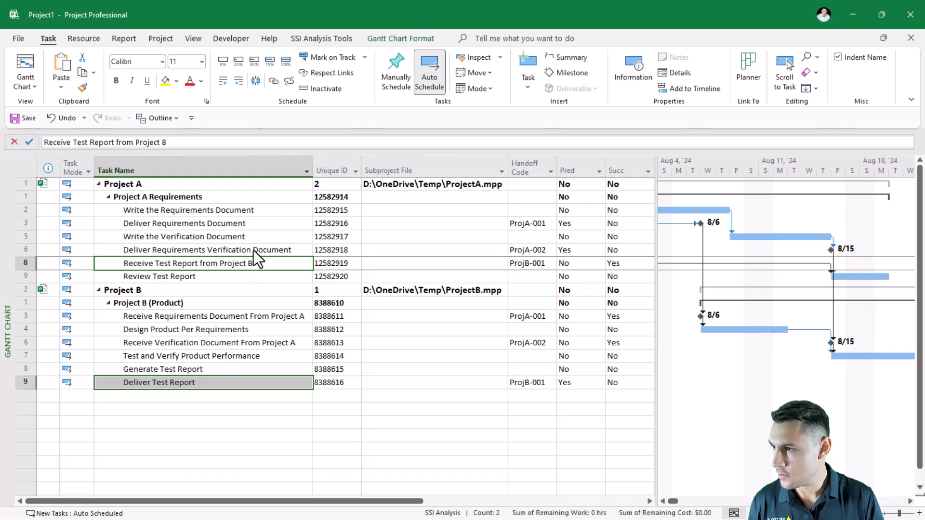
{"action": "left_click", "coordinate": [273, 85]}
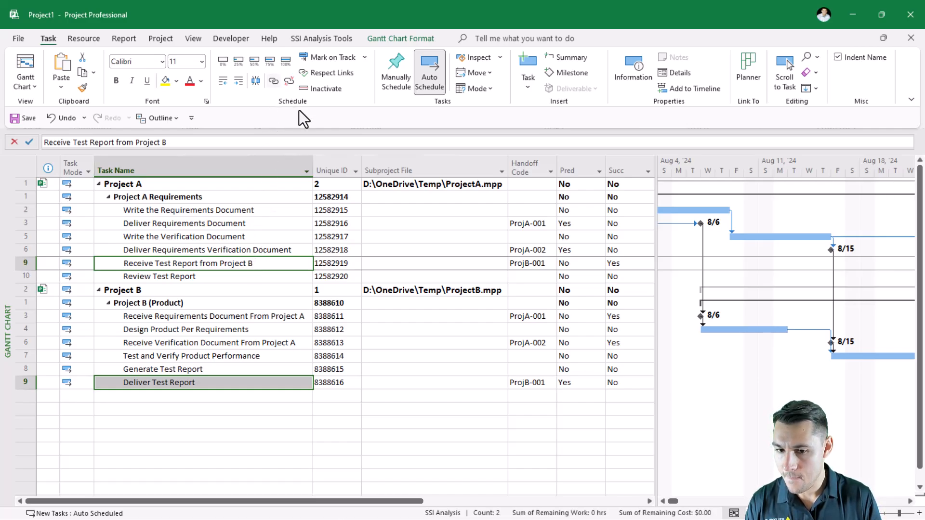
{"action": "left_click", "coordinate": [836, 514]}
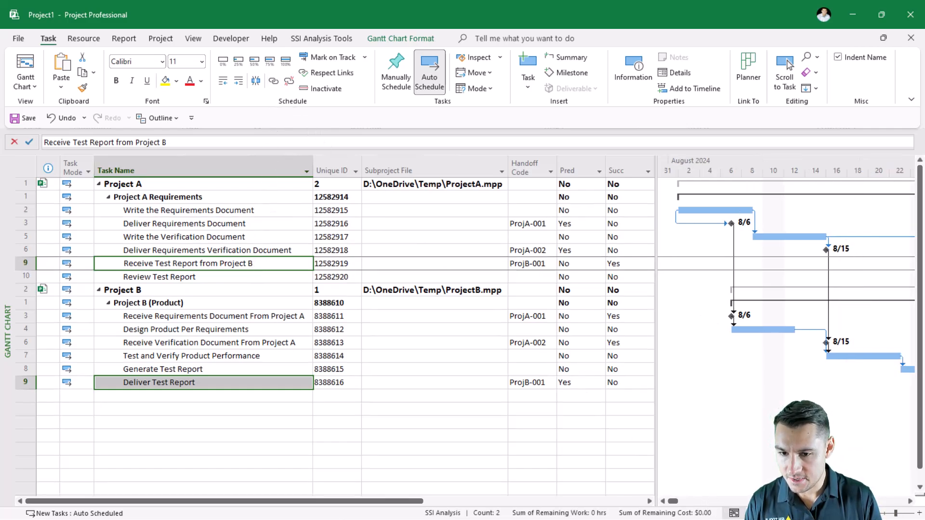
{"action": "left_click", "coordinate": [836, 513]}
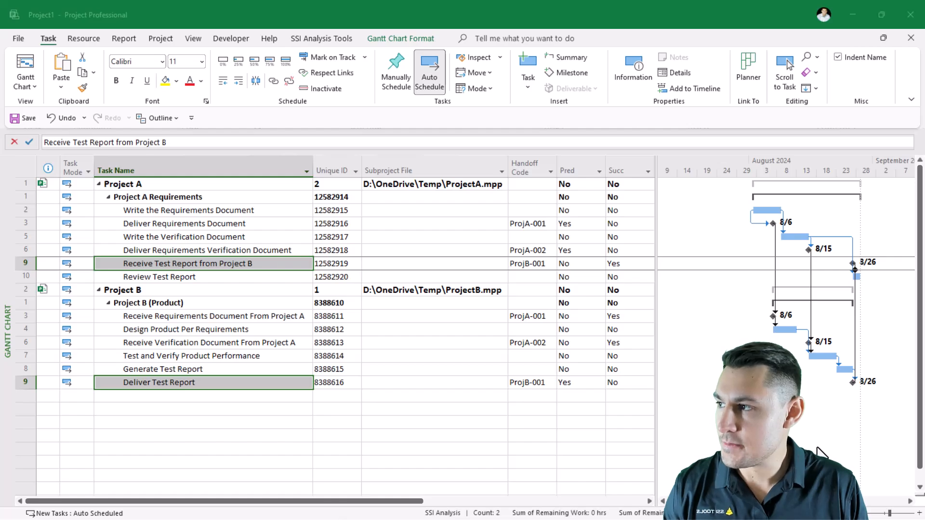
Step: Save the master project as AB LINKED.mpp in the D:\OneDrive\Temp folder
{"action": "left_click", "coordinate": [19, 39]}
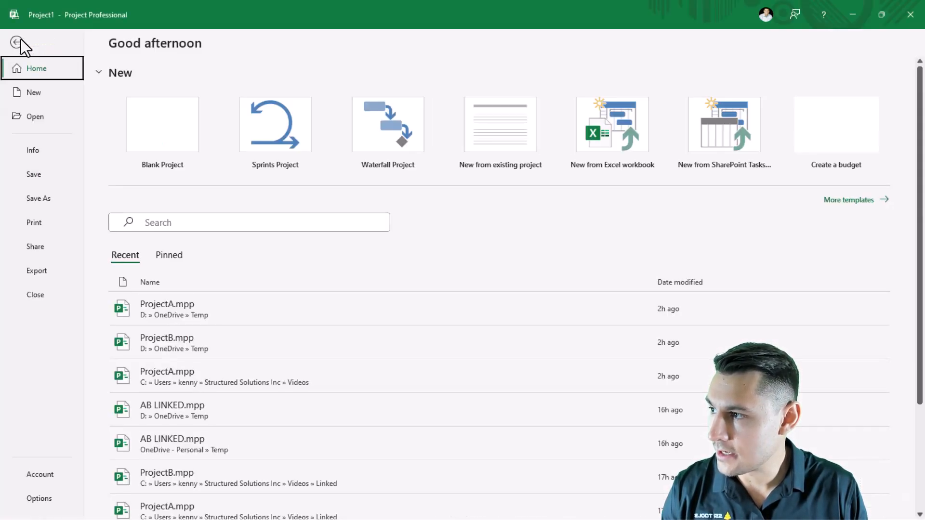
{"action": "left_click", "coordinate": [51, 200]}
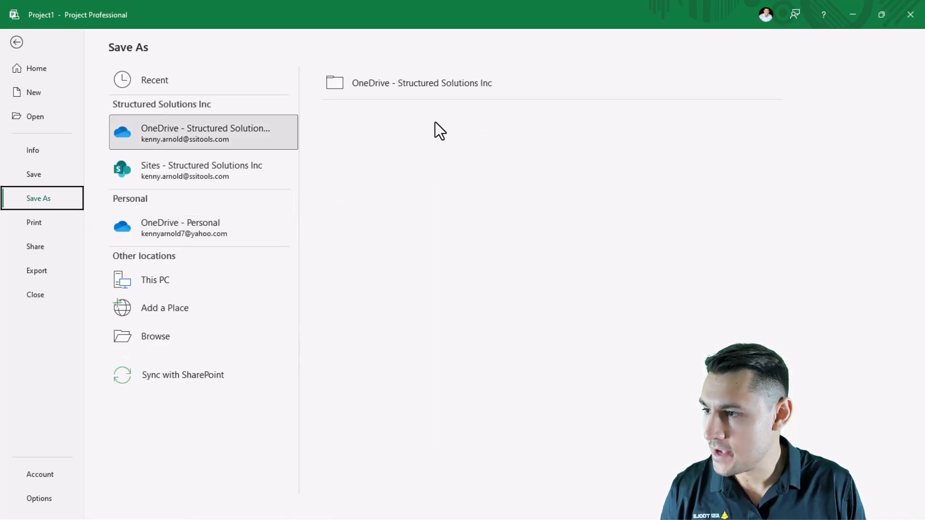
{"action": "left_click", "coordinate": [195, 333]}
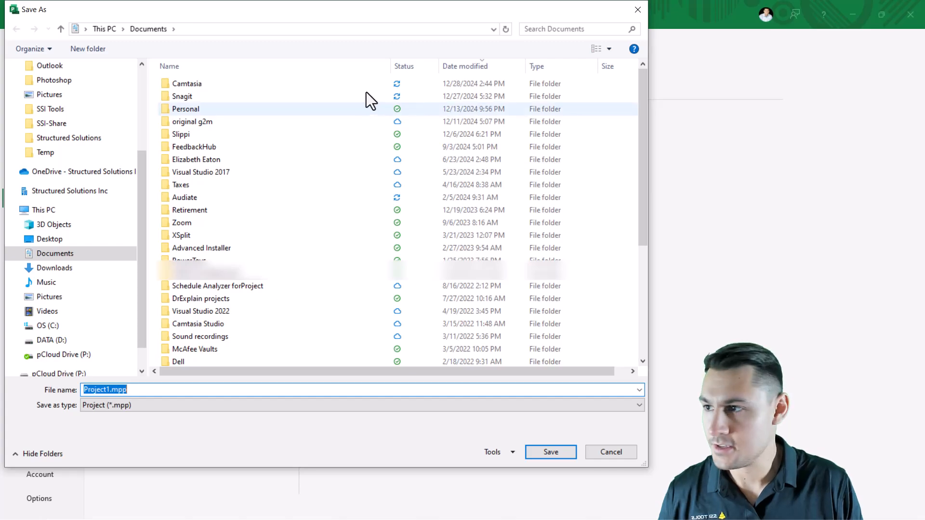
{"action": "left_click", "coordinate": [306, 34]}
{"action": "type", "text": "D:\\OneDrive\\Temp"}
{"action": "key", "text": "Return"}
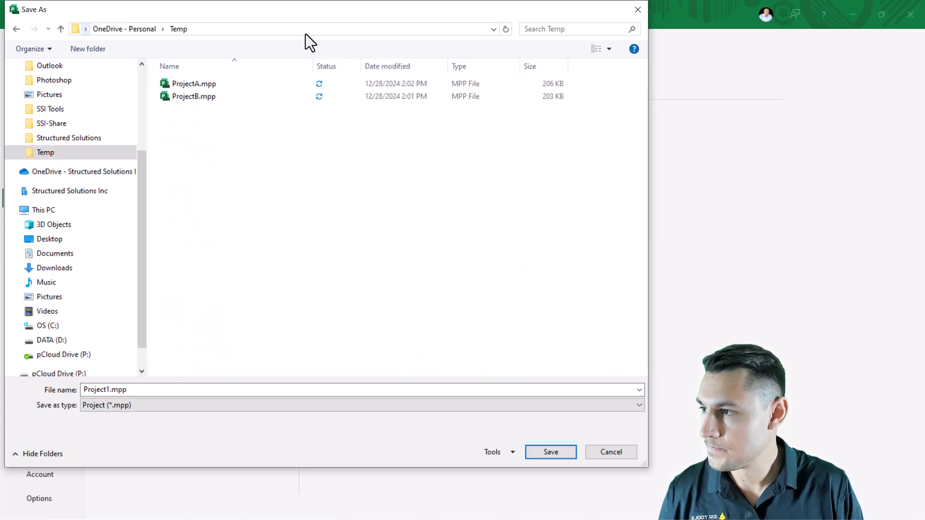
{"action": "double_click", "coordinate": [109, 389]}
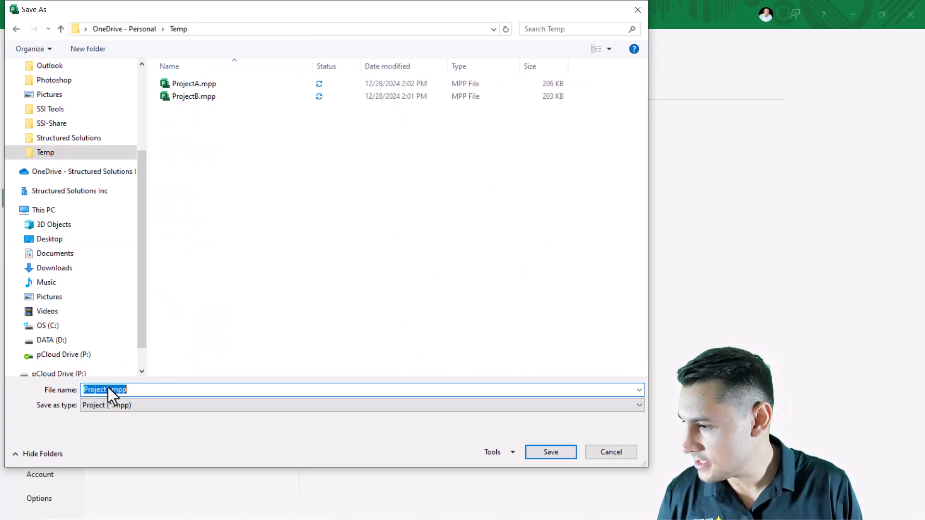
{"action": "type", "text": "AB LINKED"}
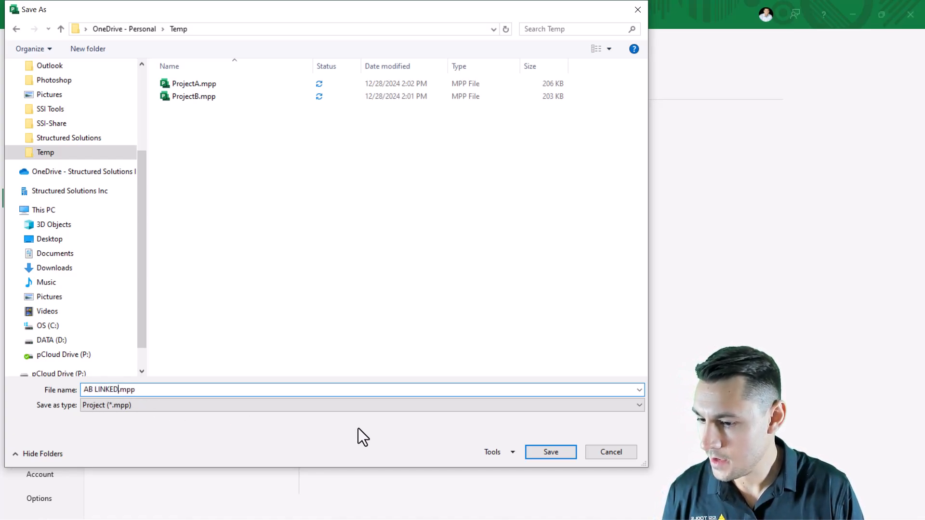
{"action": "left_click", "coordinate": [546, 452]}
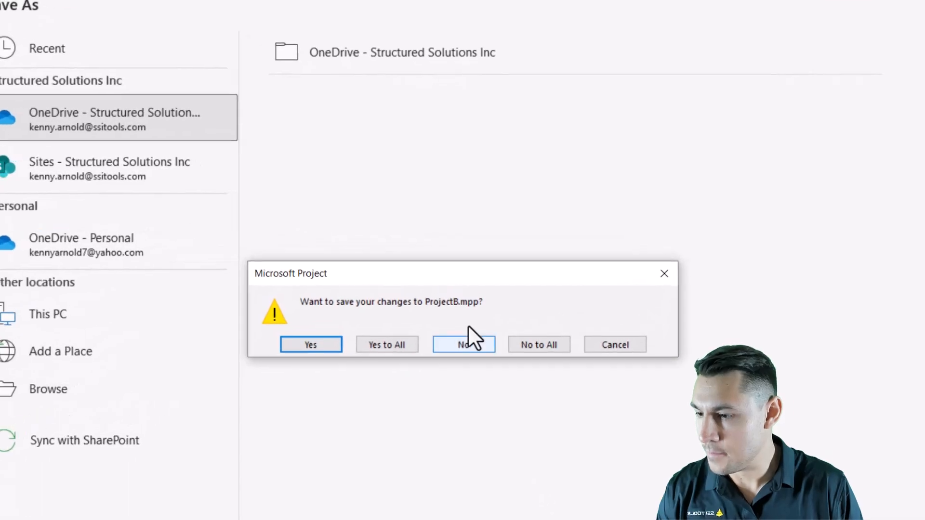
Step: Save the changes to ProjectB.mpp, and accept saving for ProjectA.mpp and all remaining files
{"action": "left_click_drag", "start_coordinate": [491, 282], "coordinate": [496, 225]}
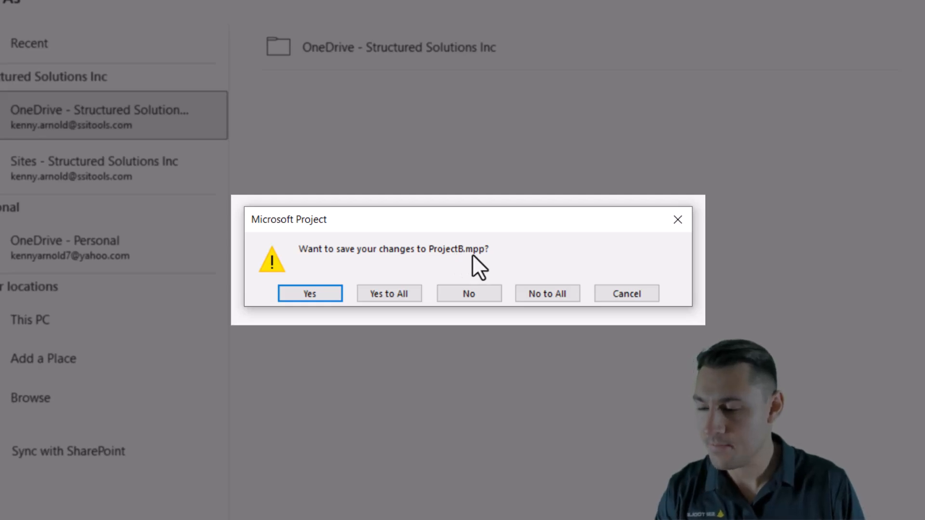
{"action": "left_click", "coordinate": [311, 294]}
{"action": "left_click_drag", "start_coordinate": [452, 276], "coordinate": [454, 236]}
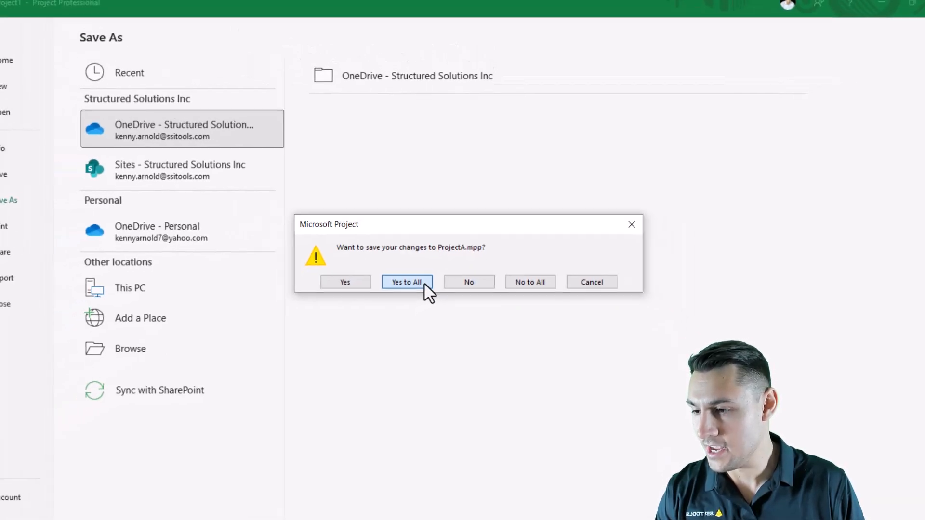
{"action": "left_click", "coordinate": [423, 283]}
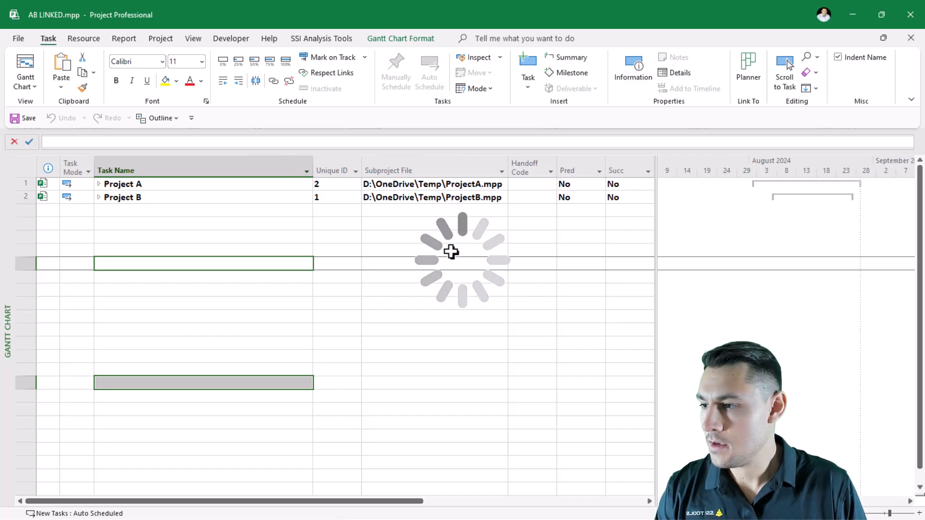
Step: Close the AB LINKED.mpp master project
{"action": "left_click", "coordinate": [281, 213]}
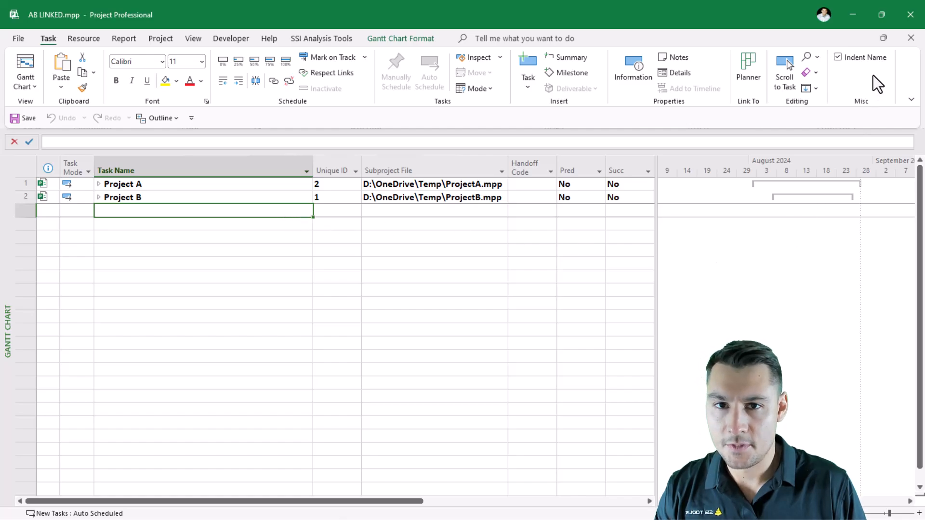
{"action": "left_click", "coordinate": [908, 17]}
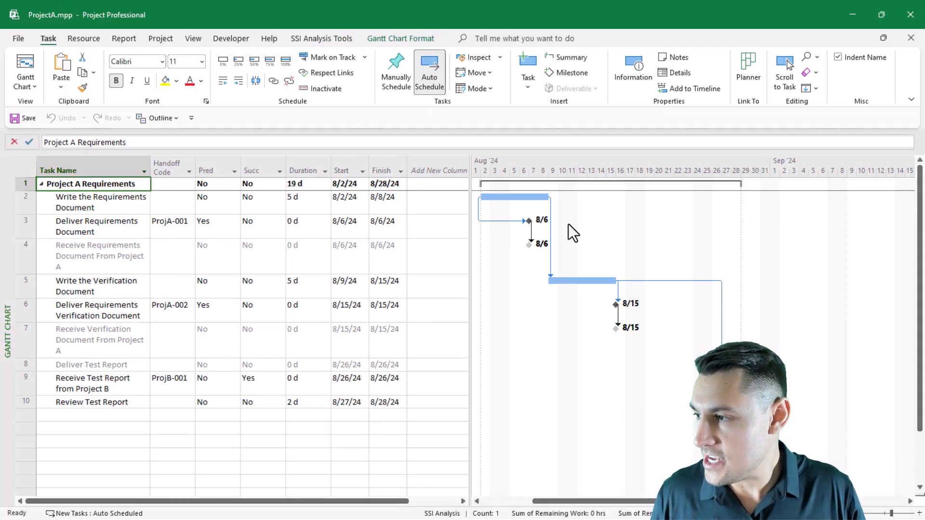
Step: Examine the greyed external tasks in ProjectA.mpp alongside the project's own Receive Test Report from Project B and Write the Verification Document tasks
{"action": "left_click", "coordinate": [30, 260]}
{"action": "left_click", "coordinate": [24, 340], "text": "ctrl"}
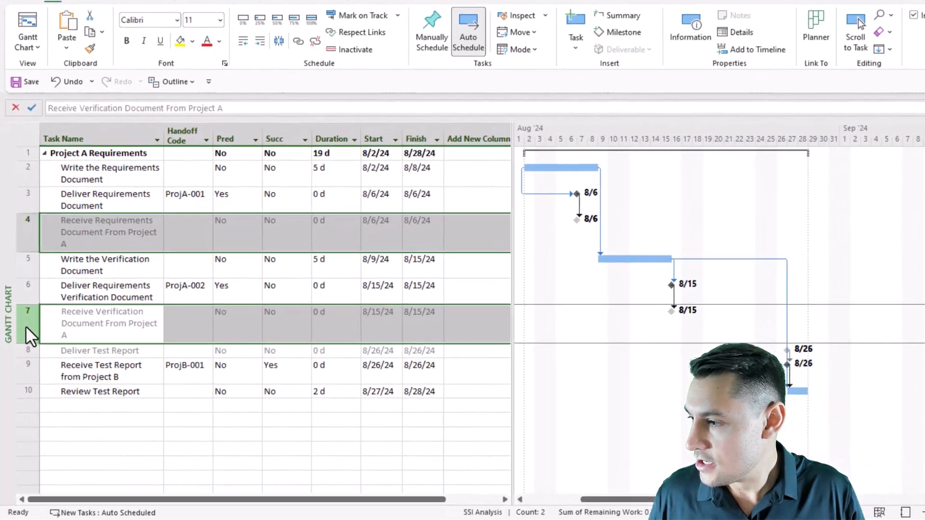
{"action": "left_click", "coordinate": [25, 352], "text": "ctrl"}
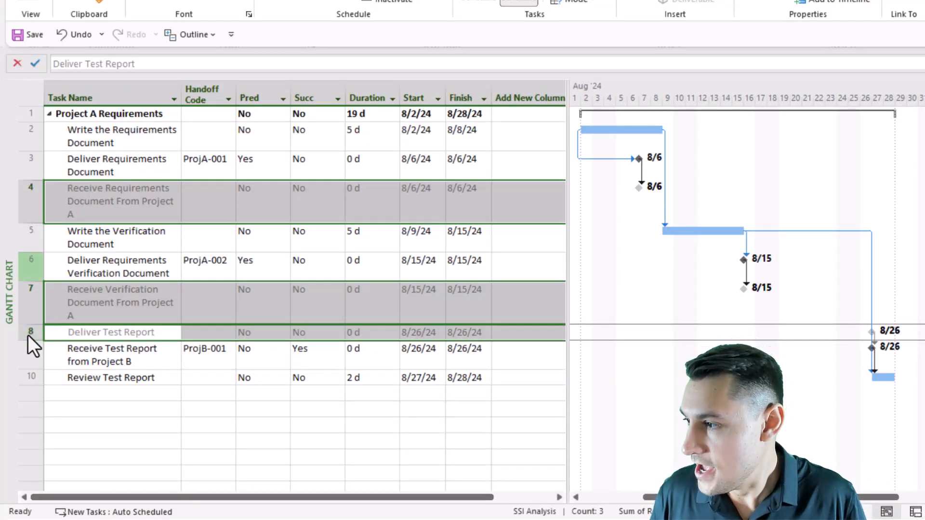
{"action": "left_click", "coordinate": [148, 336]}
{"action": "left_click", "coordinate": [136, 353]}
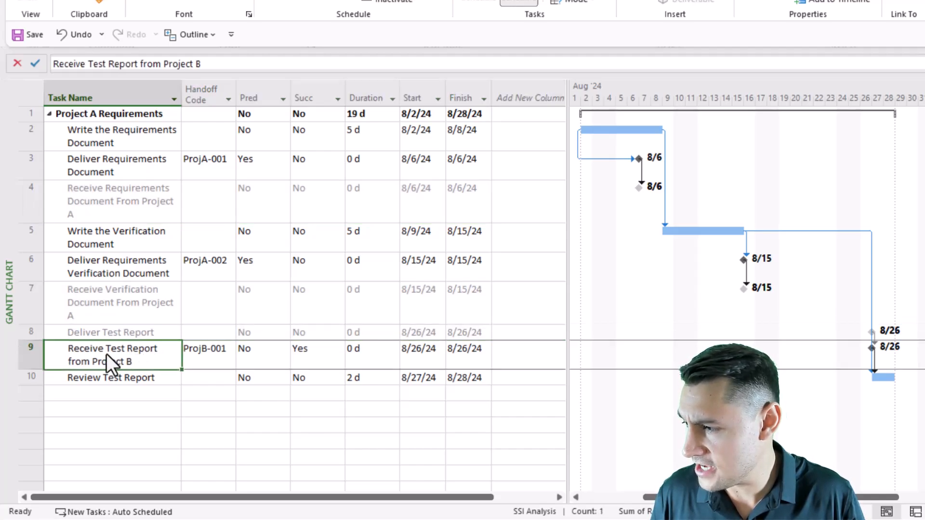
{"action": "left_click", "coordinate": [32, 356]}
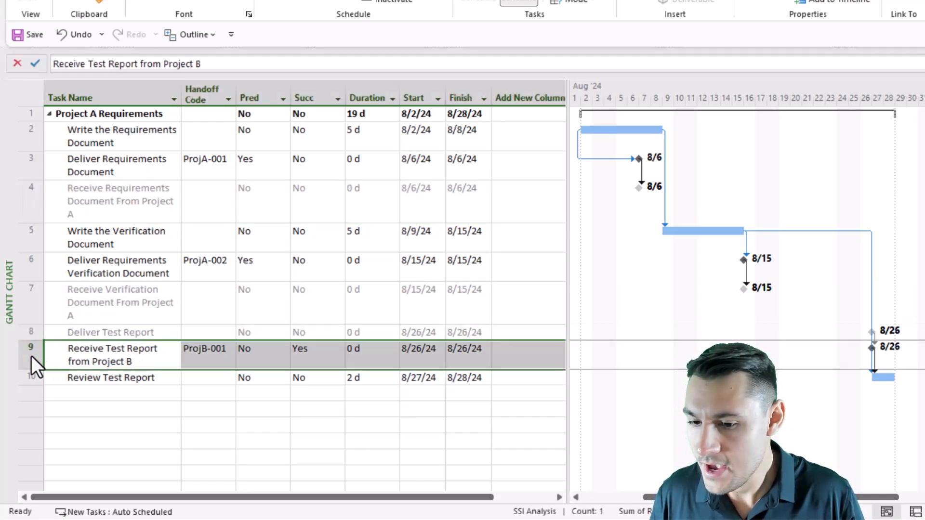
{"action": "left_click", "coordinate": [19, 335]}
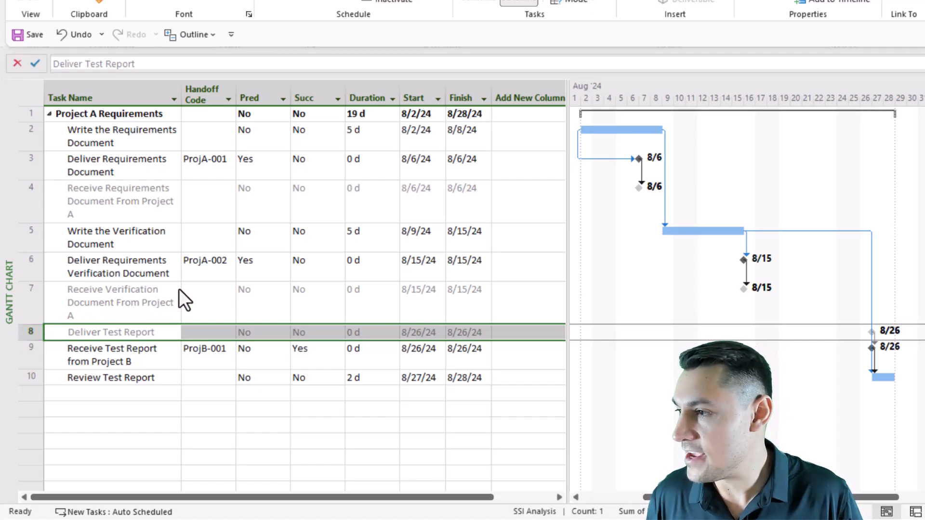
{"action": "left_click", "coordinate": [362, 236]}
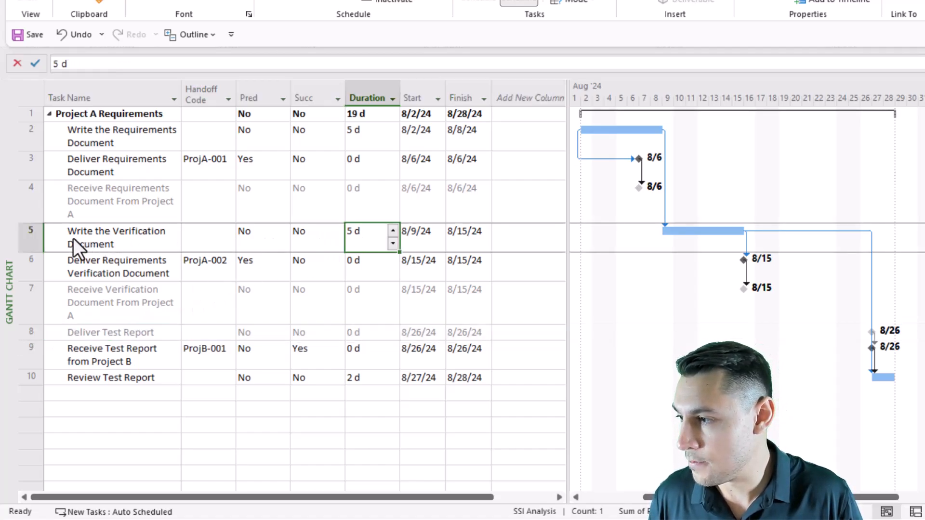
Step: Set the duration of the Write the Verification Document task in ProjectA.mpp to 10 days
{"action": "left_click", "coordinate": [33, 238]}
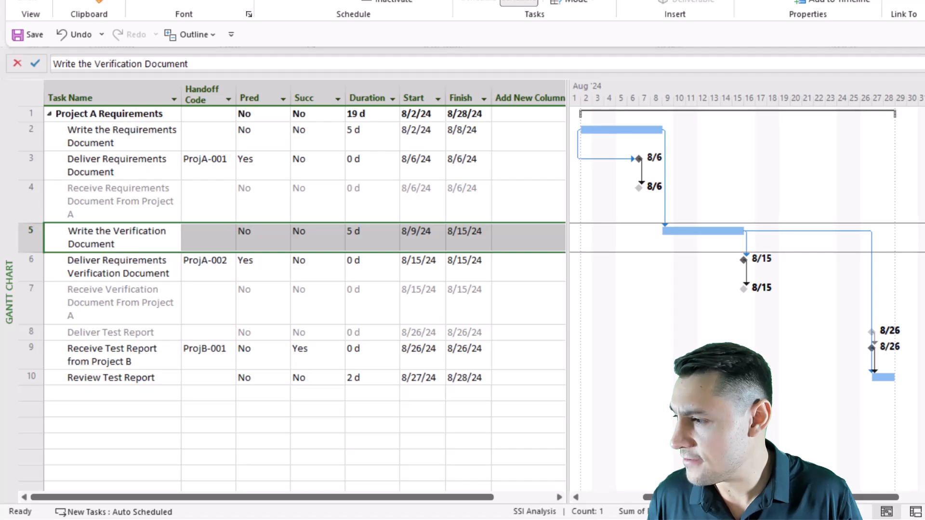
{"action": "left_click", "coordinate": [370, 239]}
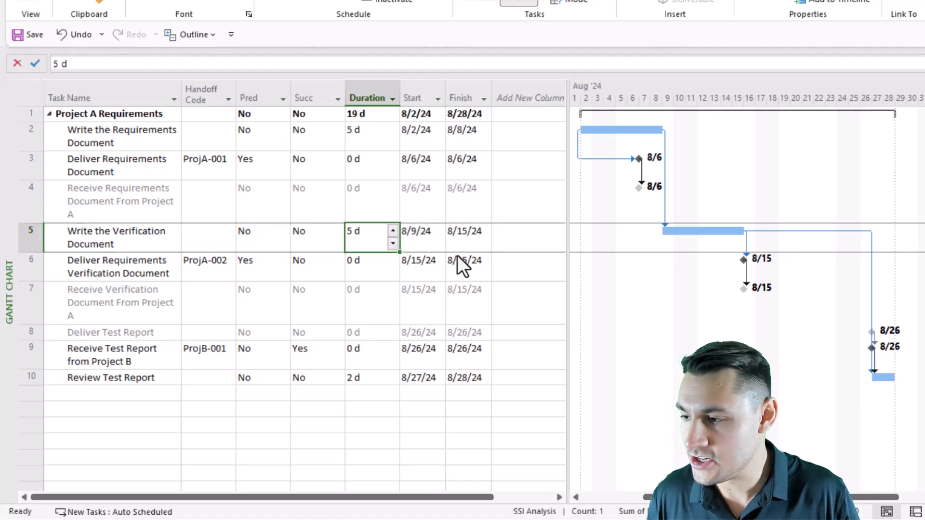
{"action": "type", "text": "10"}
{"action": "key", "text": "Return"}
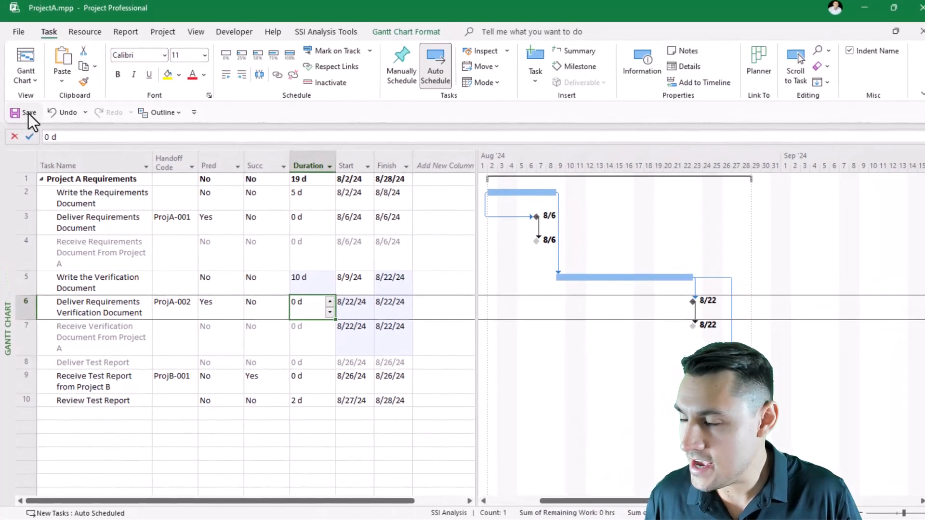
Step: Save ProjectA.mpp and close it
{"action": "left_click", "coordinate": [32, 34]}
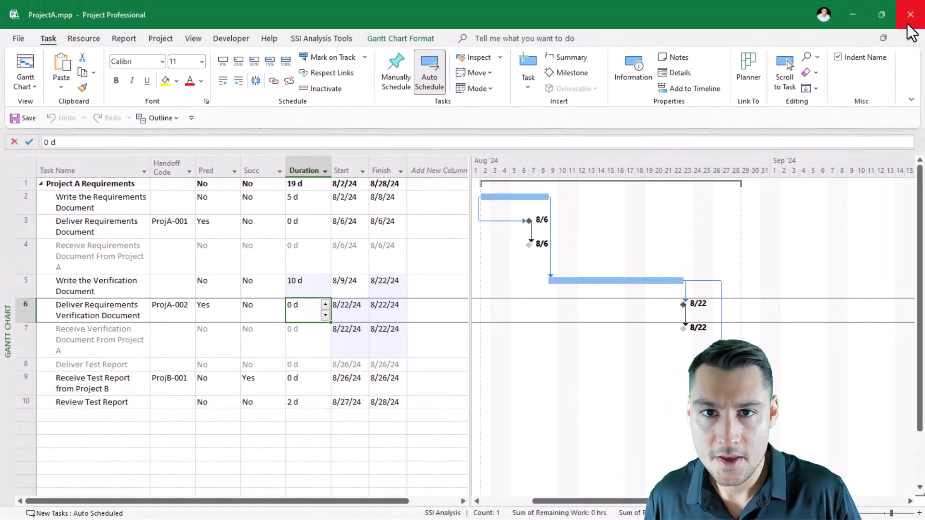
{"action": "left_click", "coordinate": [911, 38]}
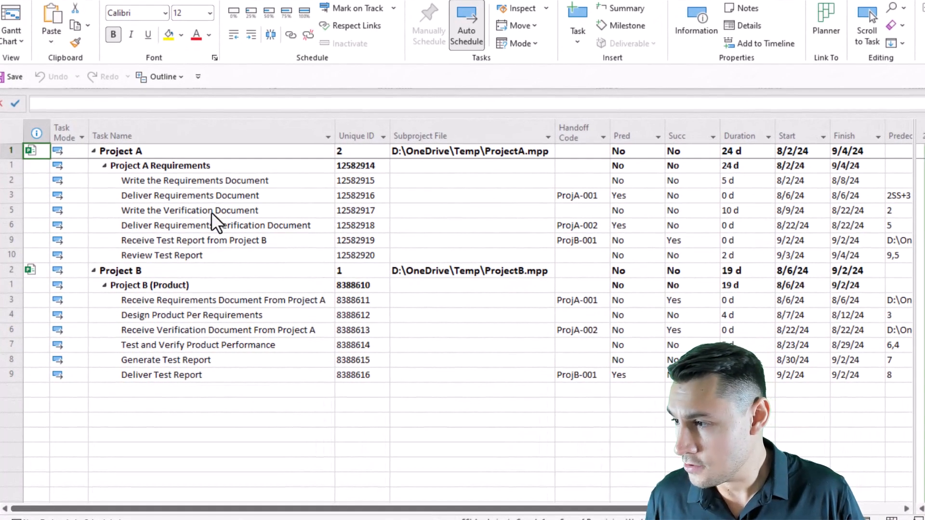
Step: Check the Write the Verification Document task's duration under Project A in the master project
{"action": "left_click", "coordinate": [211, 212]}
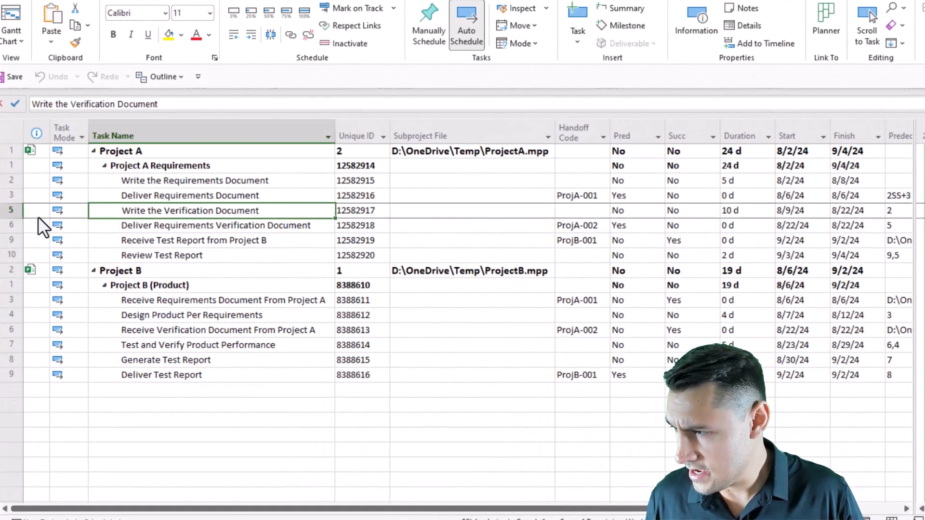
{"action": "left_click", "coordinate": [11, 210]}
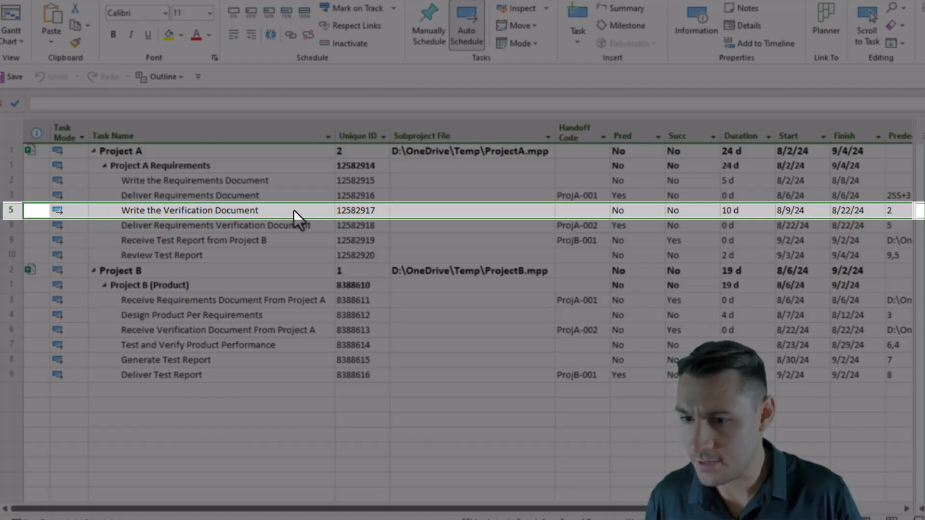
{"action": "left_click", "coordinate": [736, 211]}
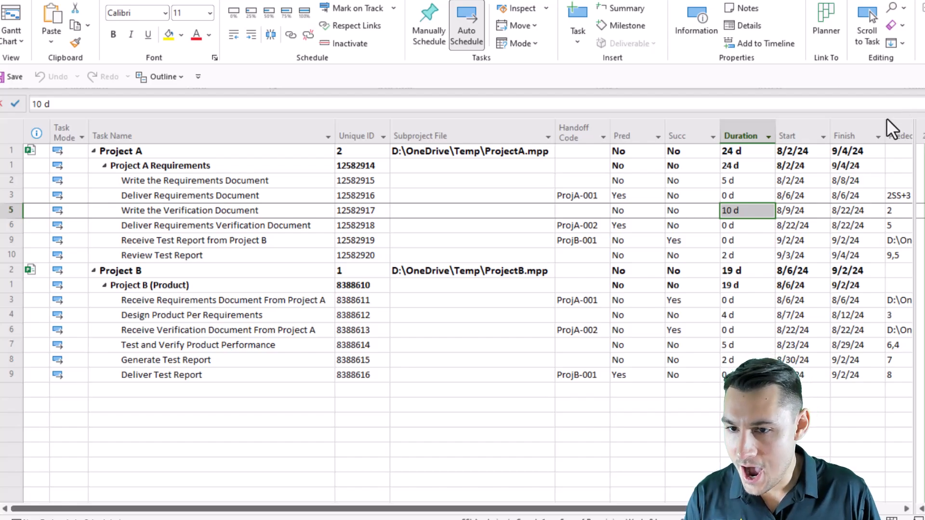
Step: Remove the Handoff Code through Finish columns from the master project's table and insert a Successors column before Resource Names
{"action": "left_click_drag", "start_coordinate": [862, 136], "coordinate": [585, 140]}
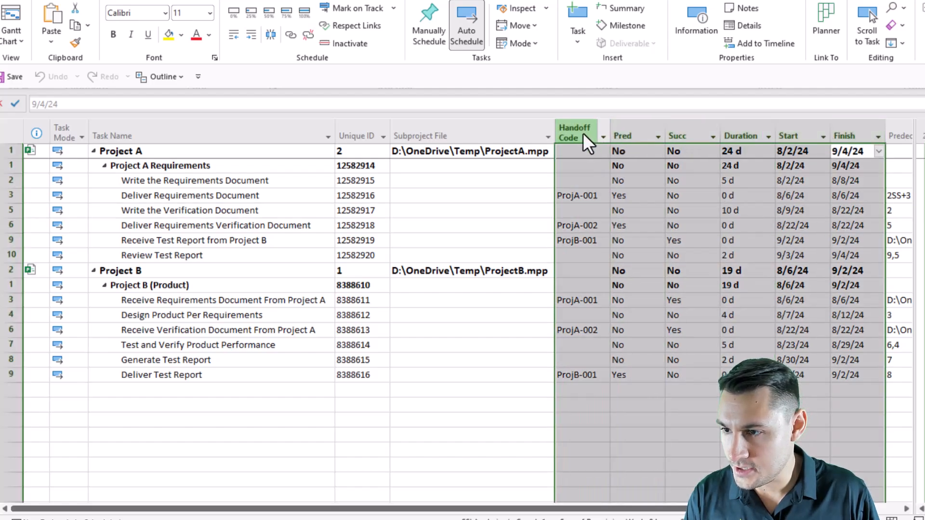
{"action": "key", "text": "Delete"}
{"action": "left_click", "coordinate": [644, 127]}
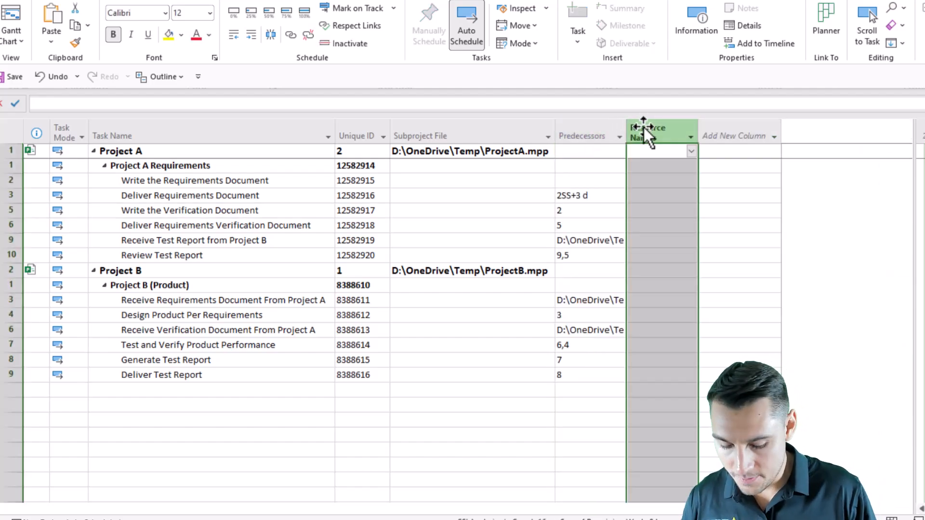
{"action": "key", "text": "Insert"}
{"action": "type", "text": "succ ( Flag2"}
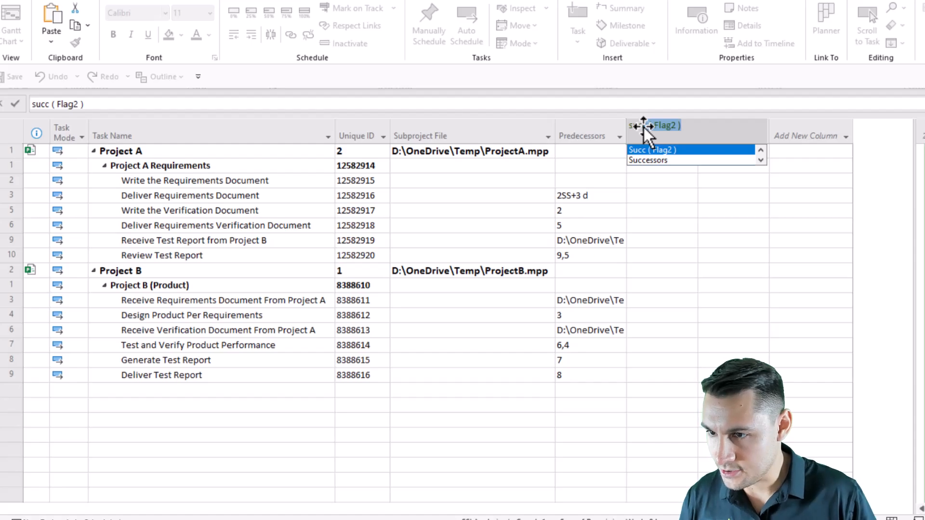
{"action": "key", "text": "Down"}
{"action": "key", "text": "Return"}
Step: Remove the Resource Names column and widen the Predecessors and Successors columns so that the full link paths are readable
{"action": "left_click_drag", "start_coordinate": [735, 126], "coordinate": [804, 136]}
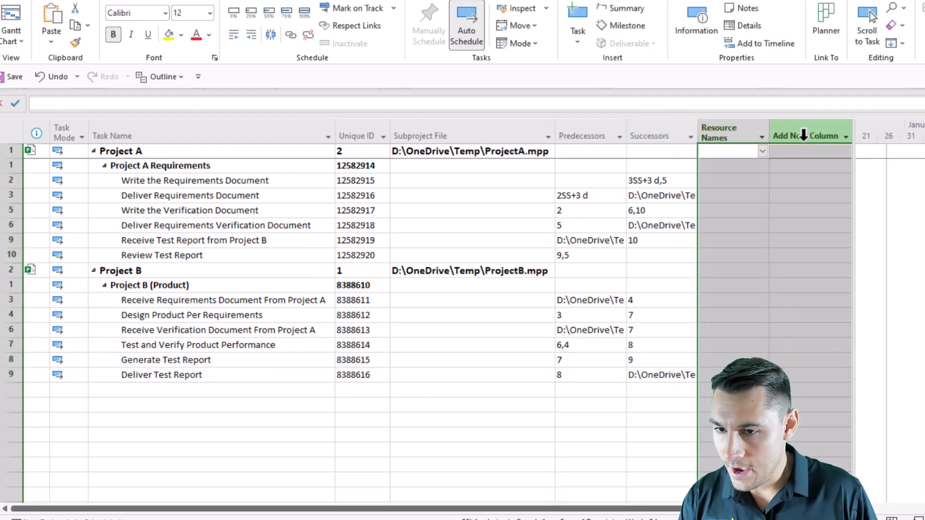
{"action": "key", "text": "Delete"}
{"action": "double_click", "coordinate": [701, 128]}
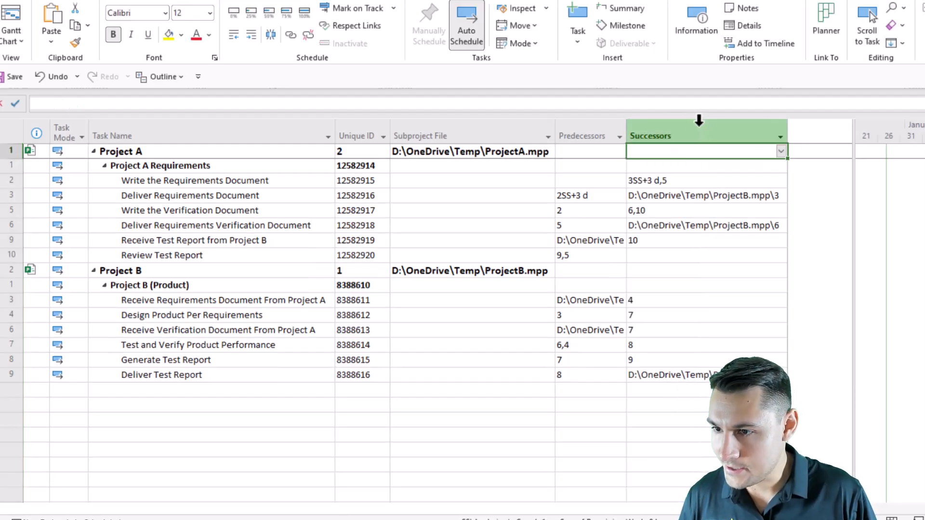
{"action": "double_click", "coordinate": [626, 129]}
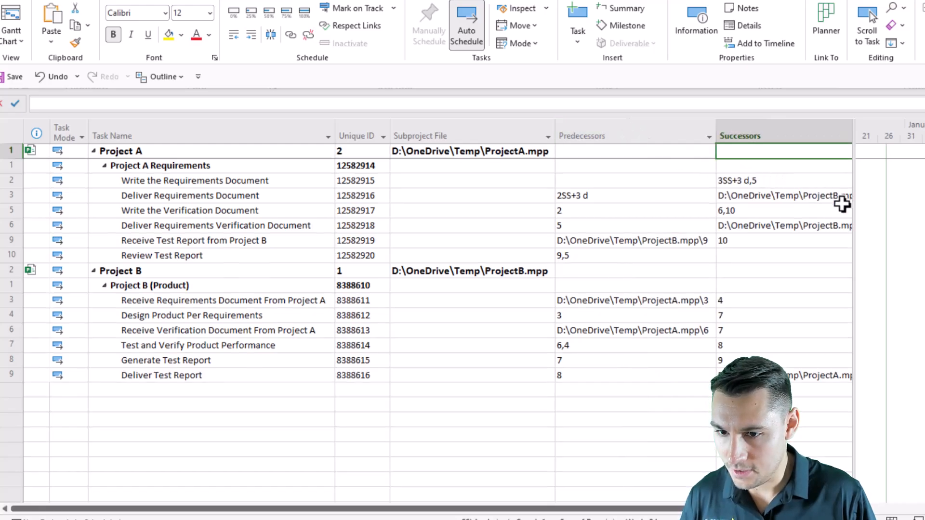
{"action": "double_click", "coordinate": [853, 206]}
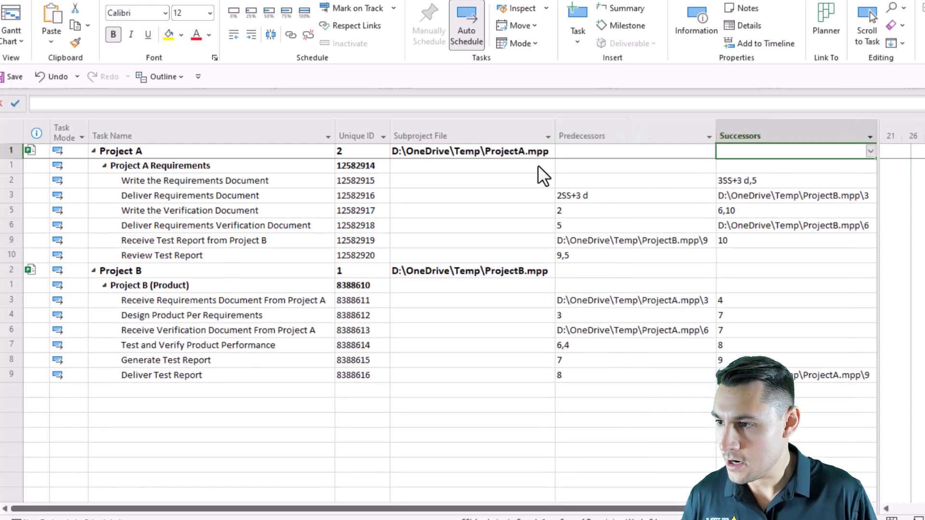
Step: Examine the Subproject File paths on the Project A and Project B summary rows of the master project
{"action": "left_click", "coordinate": [444, 151]}
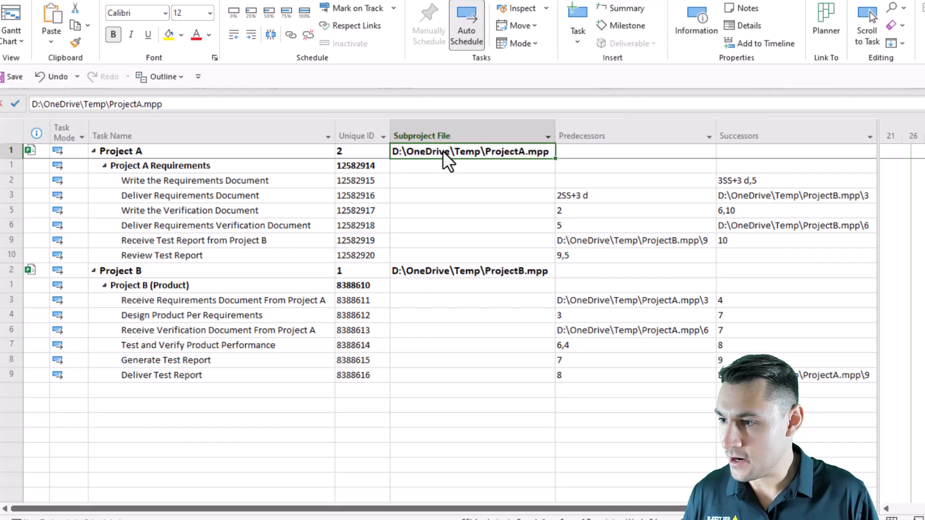
{"action": "left_click", "coordinate": [6, 149]}
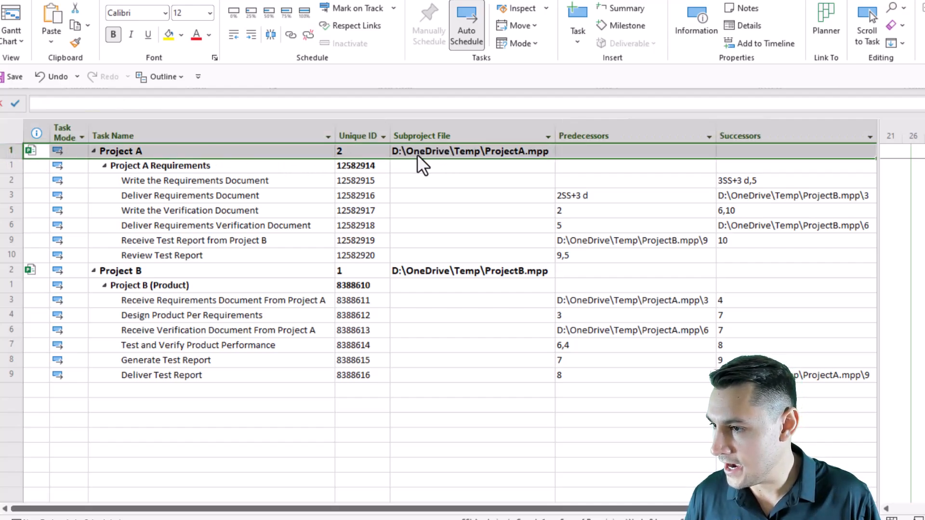
{"action": "left_click", "coordinate": [437, 152]}
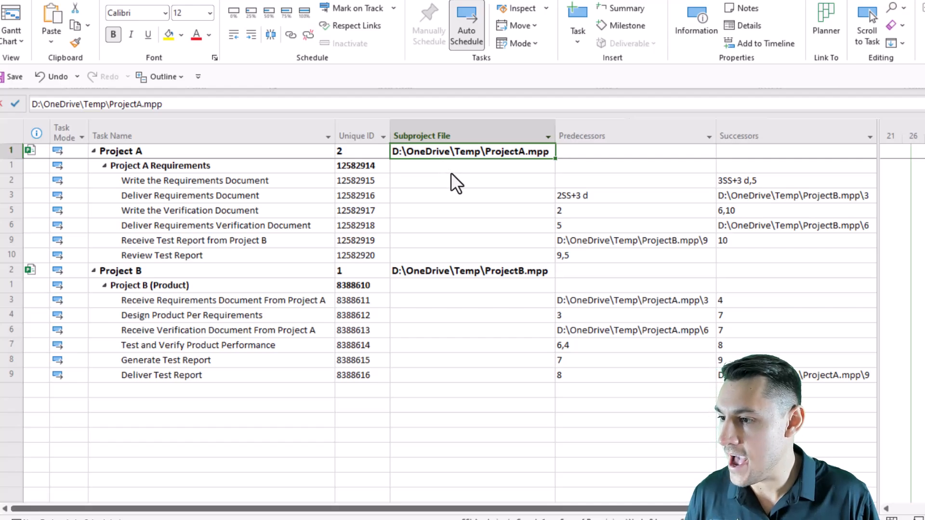
{"action": "left_click", "coordinate": [195, 151]}
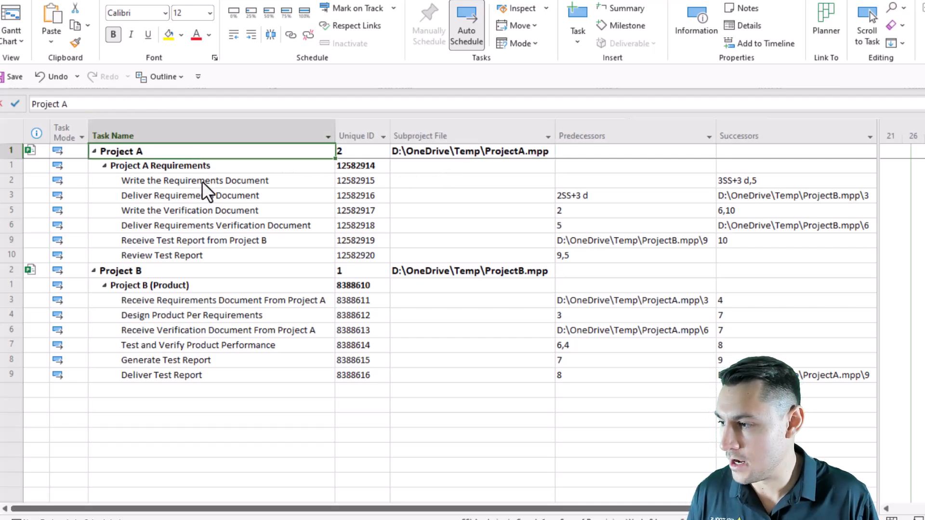
{"action": "left_click", "coordinate": [224, 273]}
{"action": "left_click", "coordinate": [10, 270]}
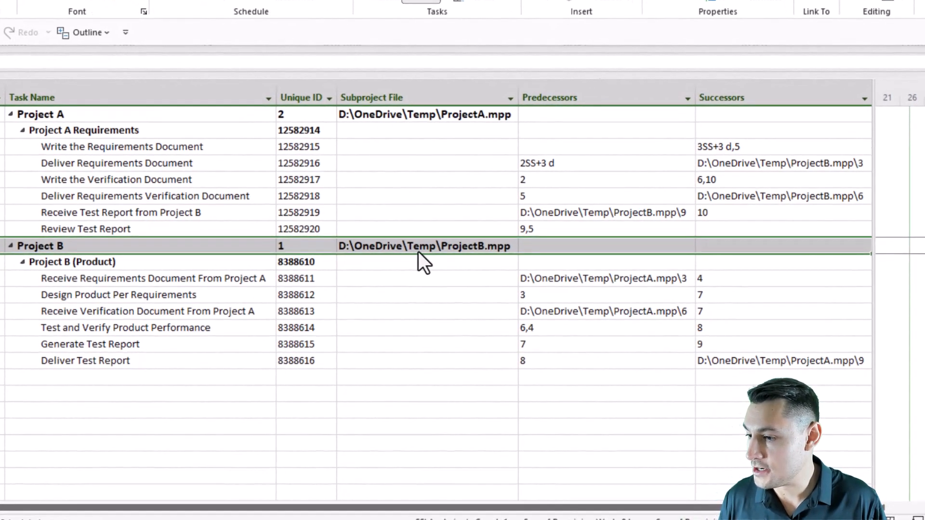
{"action": "left_click", "coordinate": [419, 251]}
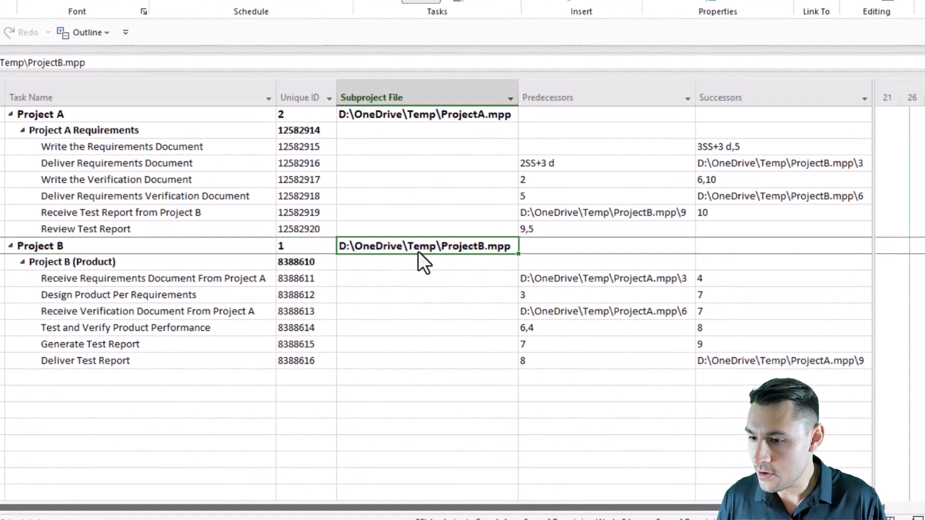
Step: Examine the cross-project file paths in the Predecessors and Successors columns for the handoff tasks of both projects
{"action": "left_click", "coordinate": [752, 166]}
{"action": "left_click", "coordinate": [756, 190]}
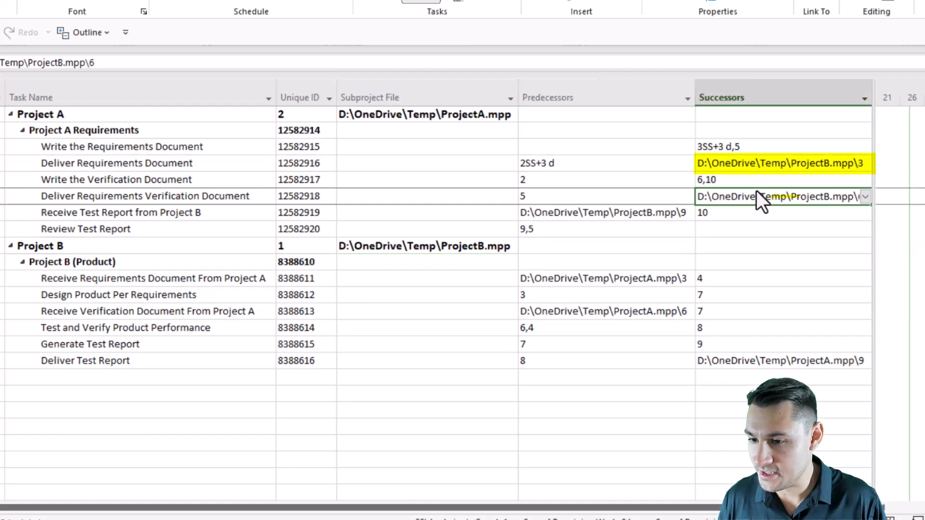
{"action": "left_click", "coordinate": [657, 217]}
{"action": "left_click", "coordinate": [635, 278]}
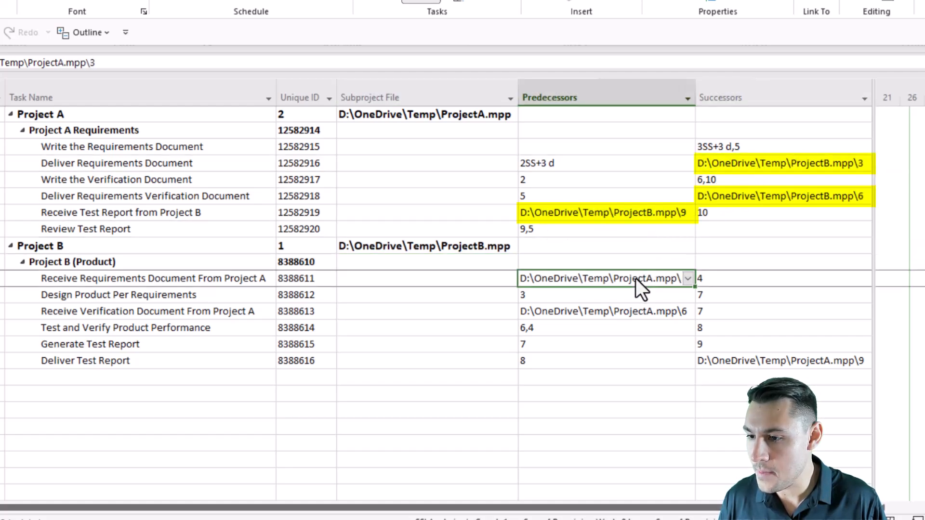
{"action": "left_click", "coordinate": [617, 313]}
{"action": "left_click", "coordinate": [758, 363]}
{"action": "left_click", "coordinate": [673, 313]}
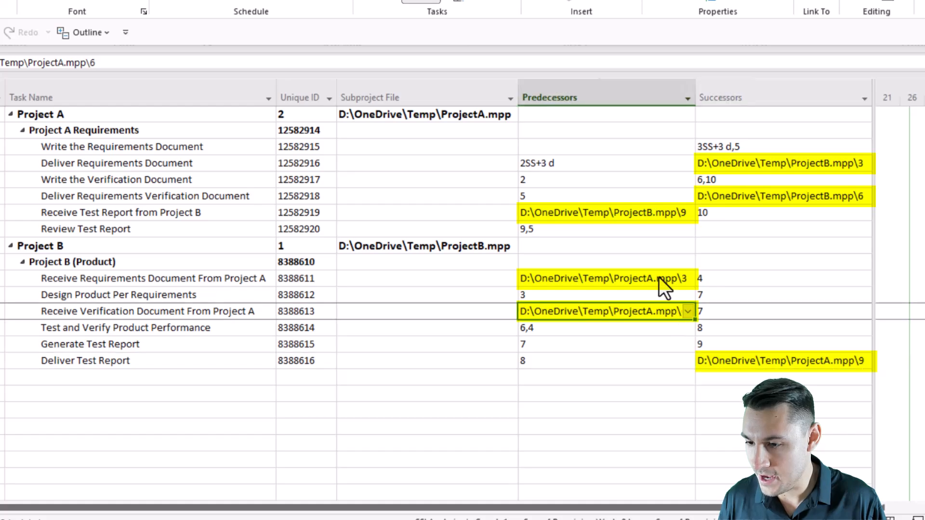
{"action": "left_click", "coordinate": [659, 278]}
{"action": "left_click", "coordinate": [656, 215]}
{"action": "left_click", "coordinate": [747, 196]}
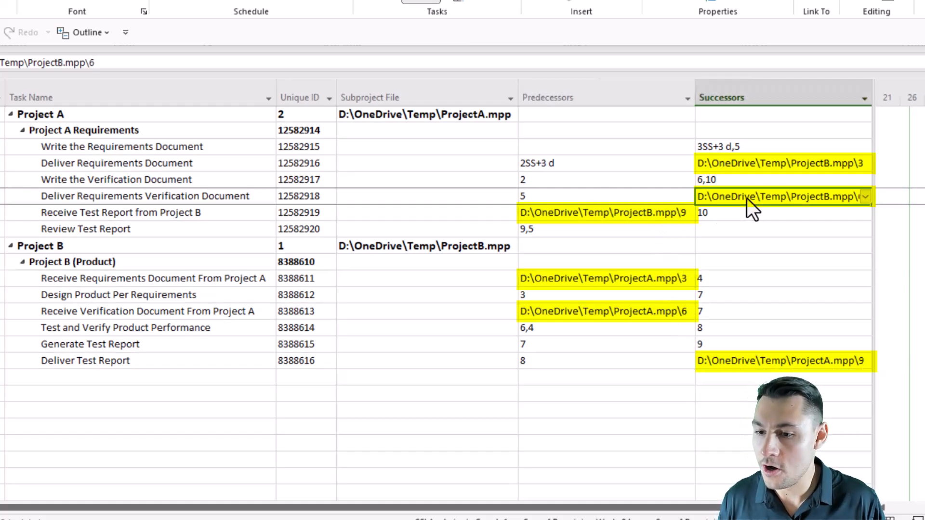
{"action": "left_click", "coordinate": [737, 169]}
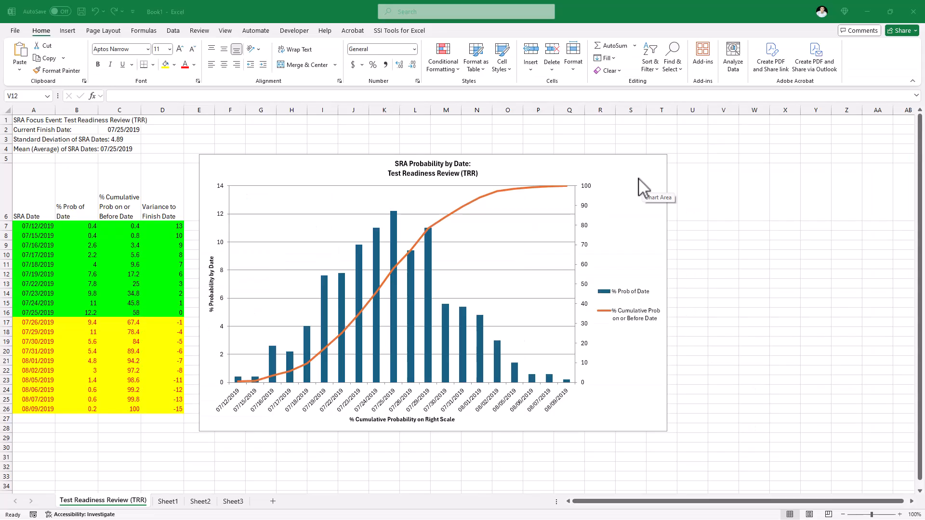
Step: Copy the SRA Probability by Date chart in Excel and paste it onto the My Awesome Chart! slide in PowerPoint
{"action": "left_click", "coordinate": [643, 173]}
{"action": "right_click", "coordinate": [634, 171]}
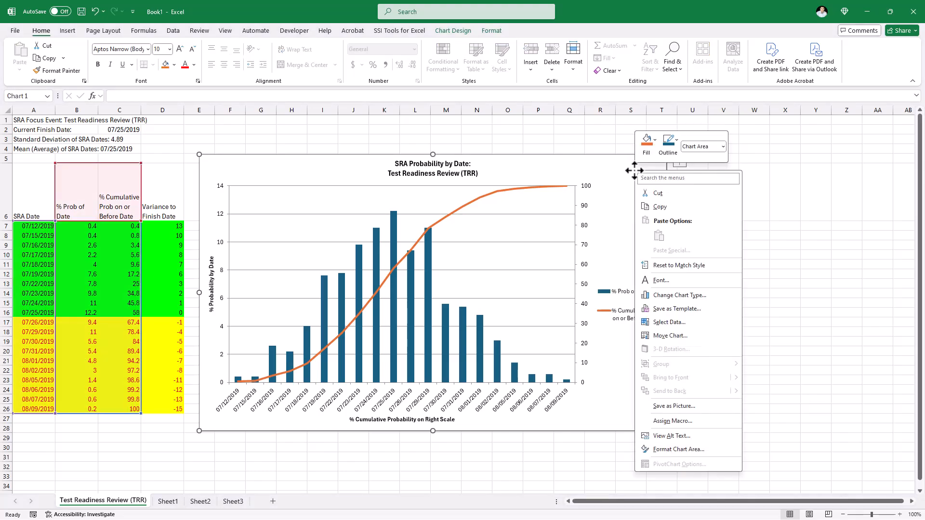
{"action": "left_click", "coordinate": [667, 206]}
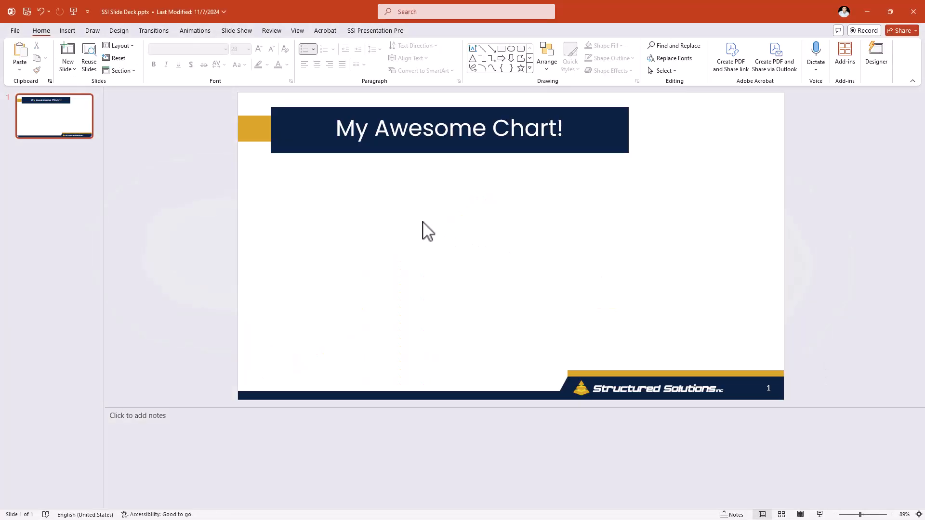
{"action": "right_click", "coordinate": [423, 222]}
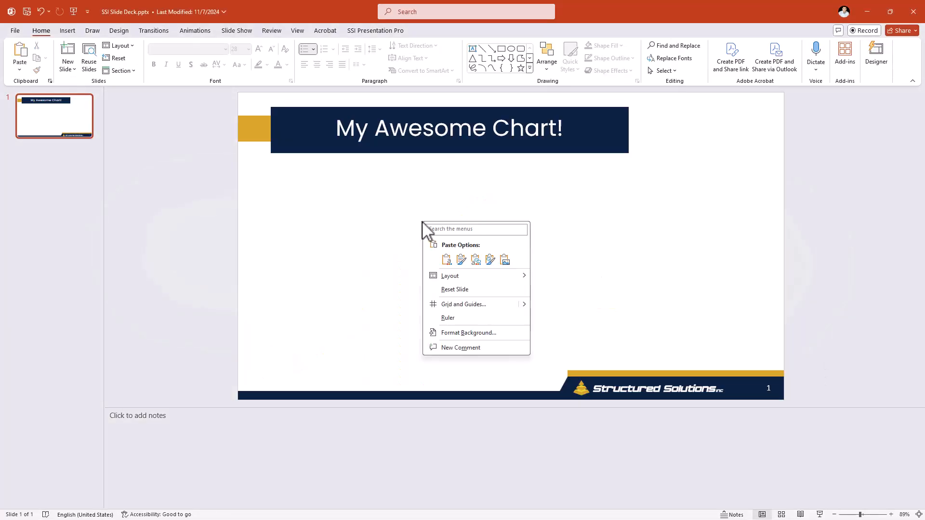
{"action": "left_click", "coordinate": [453, 264]}
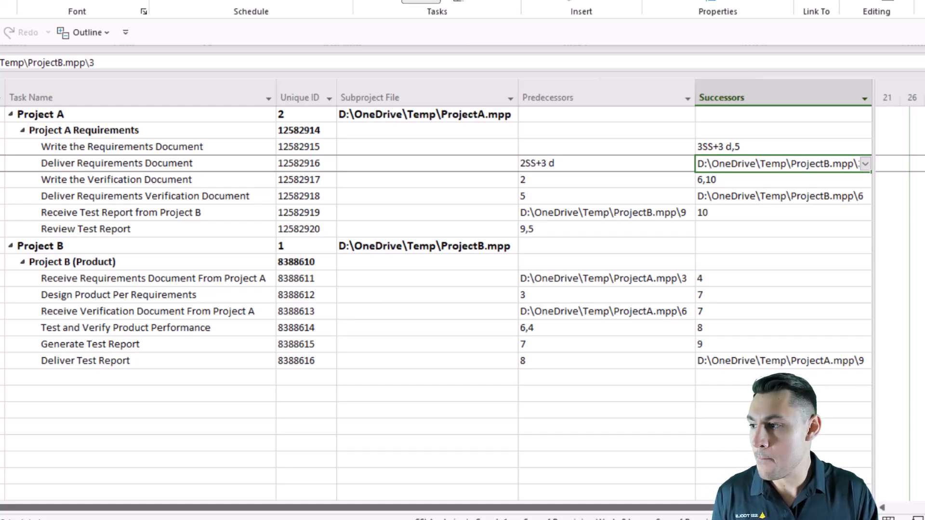
Step: Review the Project A and Project B task groups in the Project master schedule together with both Subproject File paths
{"action": "left_click_drag", "start_coordinate": [179, 114], "coordinate": [160, 224]}
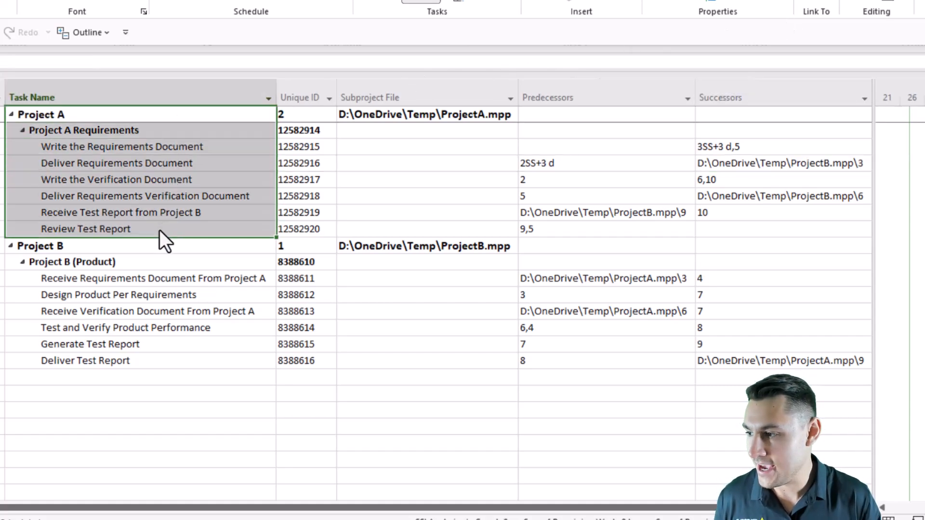
{"action": "left_click_drag", "start_coordinate": [151, 248], "coordinate": [160, 362]}
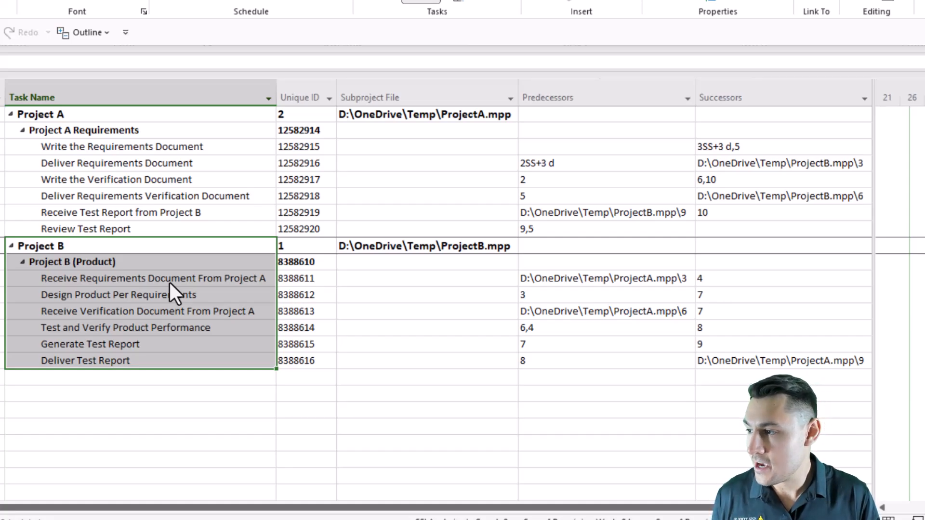
{"action": "left_click_drag", "start_coordinate": [103, 114], "coordinate": [118, 226]}
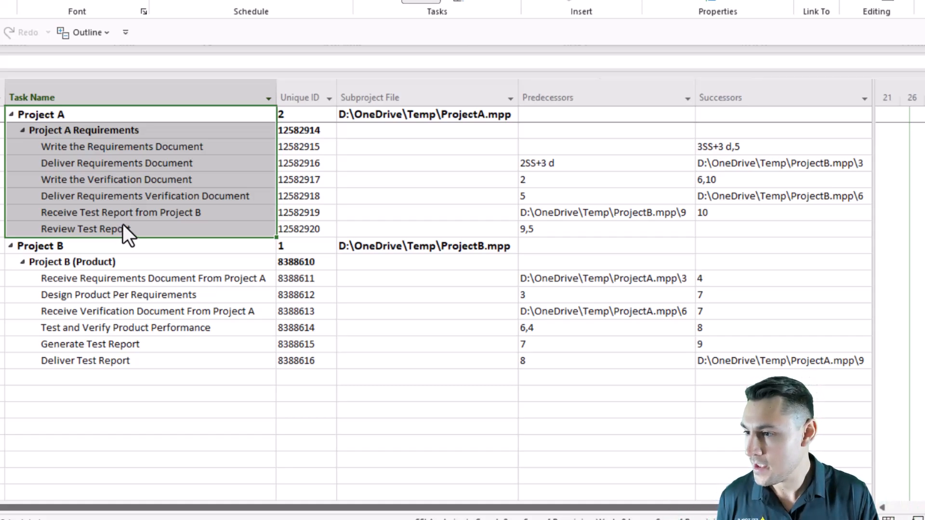
{"action": "left_click", "coordinate": [391, 118]}
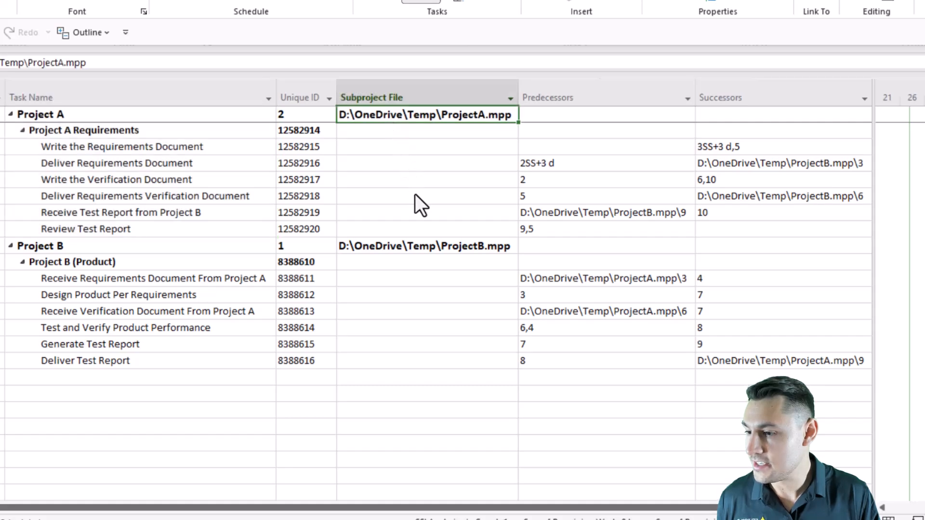
{"action": "left_click", "coordinate": [432, 248], "text": "ctrl"}
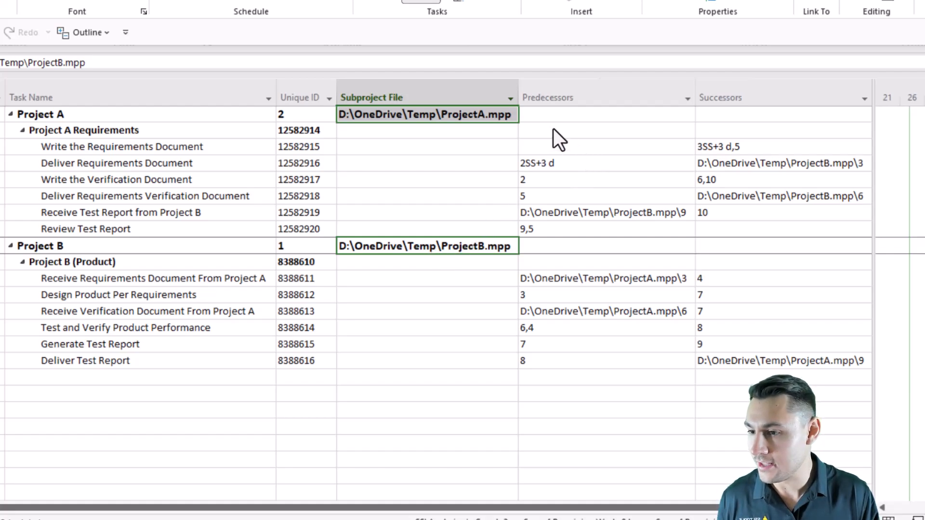
Step: Examine the Subproject File paths, the Project A and Project B task groups, and the cross-project Successors of the two document deliveries
{"action": "left_click", "coordinate": [550, 115]}
{"action": "left_click", "coordinate": [465, 117]}
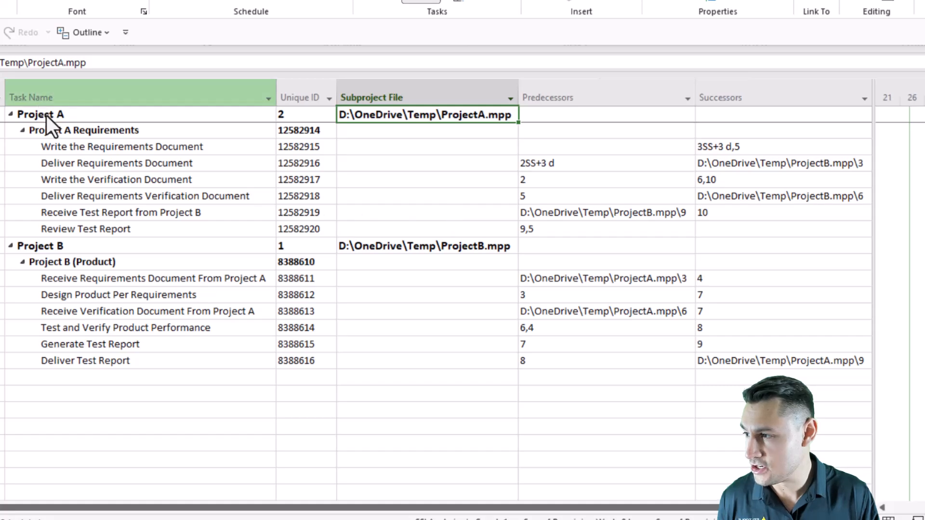
{"action": "left_click_drag", "start_coordinate": [48, 116], "coordinate": [115, 359]}
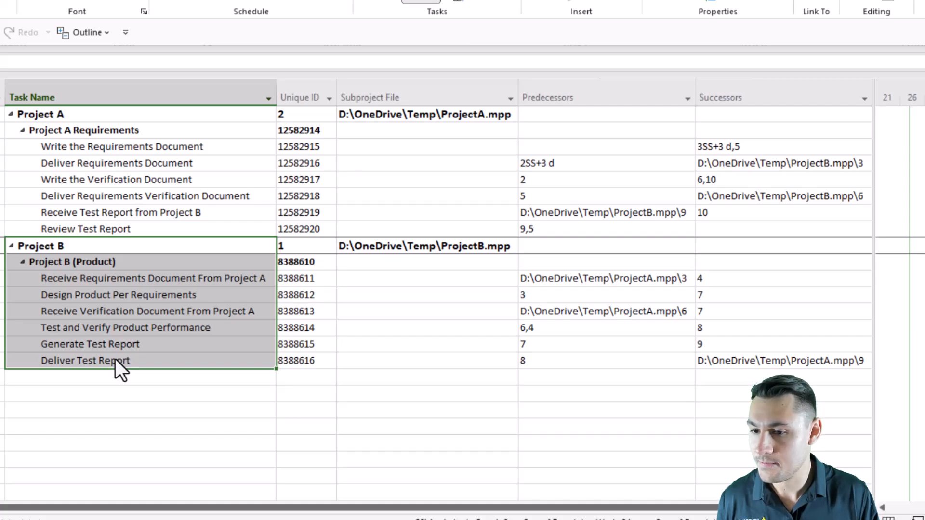
{"action": "left_click", "coordinate": [772, 164]}
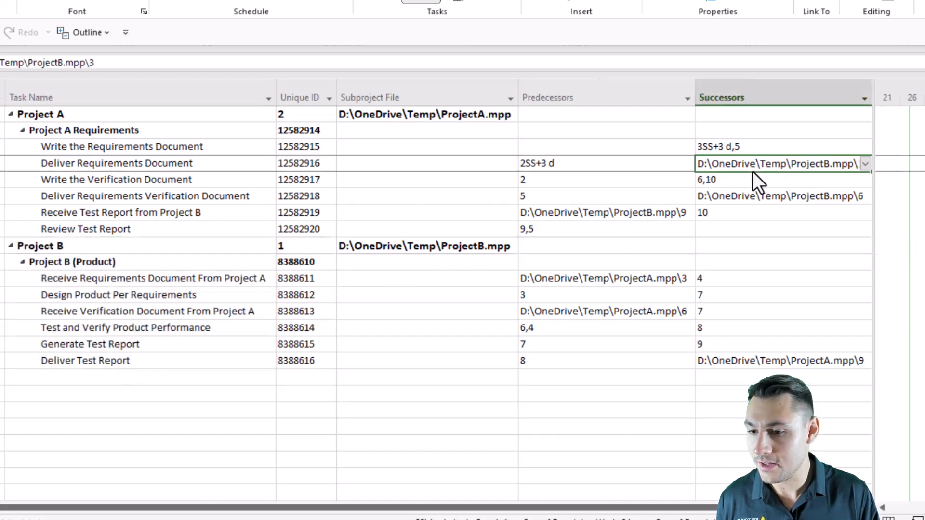
{"action": "left_click", "coordinate": [653, 209]}
{"action": "left_click", "coordinate": [723, 197]}
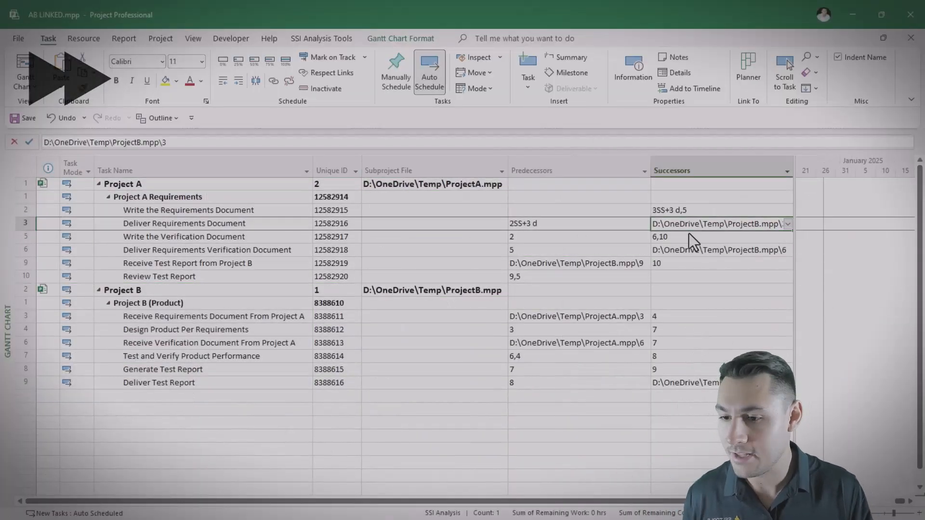
{"action": "left_click", "coordinate": [694, 249]}
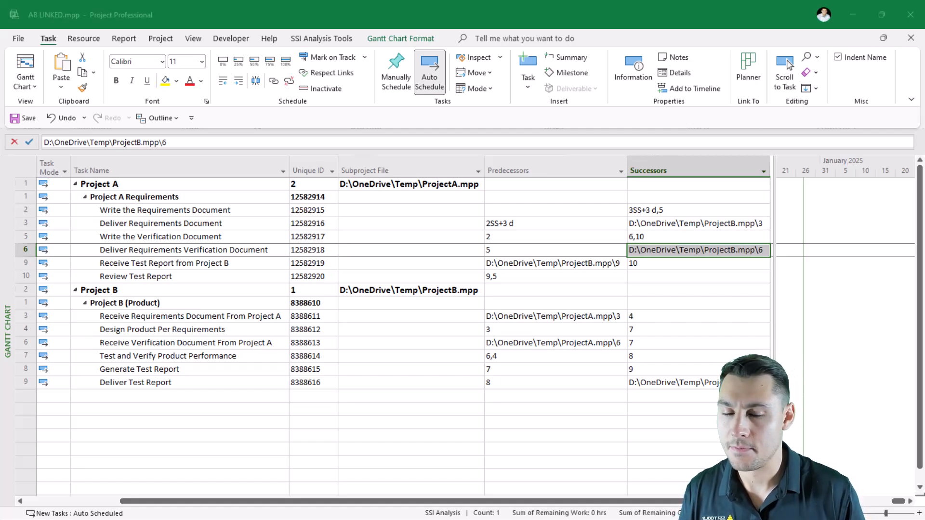
Step: Insert a Duration column before the Subproject File column and fit its width to the contents
{"action": "key", "text": "Insert"}
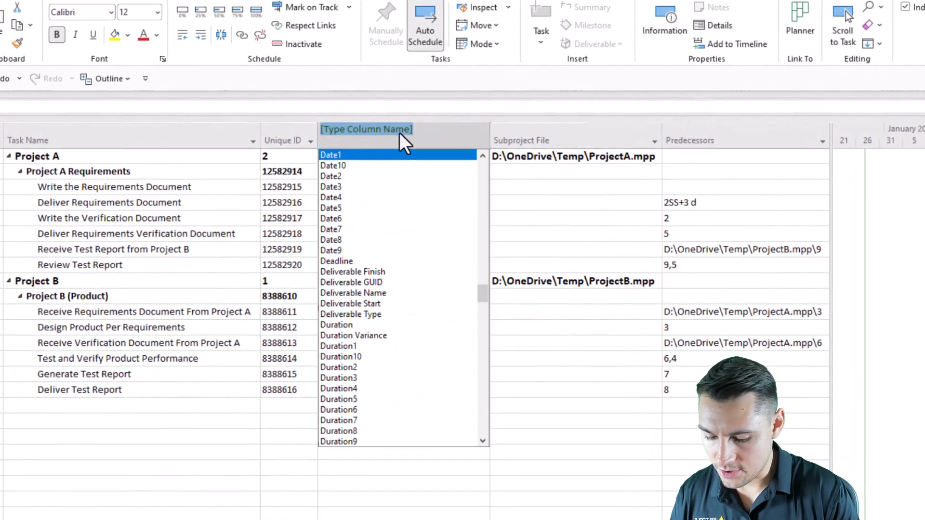
{"action": "type", "text": "Duration"}
{"action": "key", "text": "Return"}
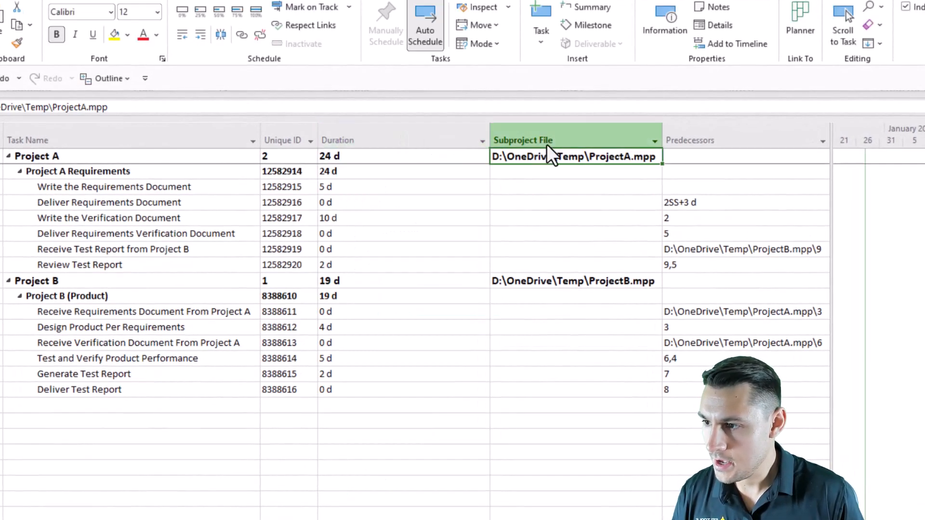
{"action": "double_click", "coordinate": [489, 136]}
Step: Insert Start and Finish columns between Duration and Subproject File, and fit their widths to the contents
{"action": "left_click", "coordinate": [487, 134]}
{"action": "key", "text": "Insert"}
{"action": "type", "text": "Start"}
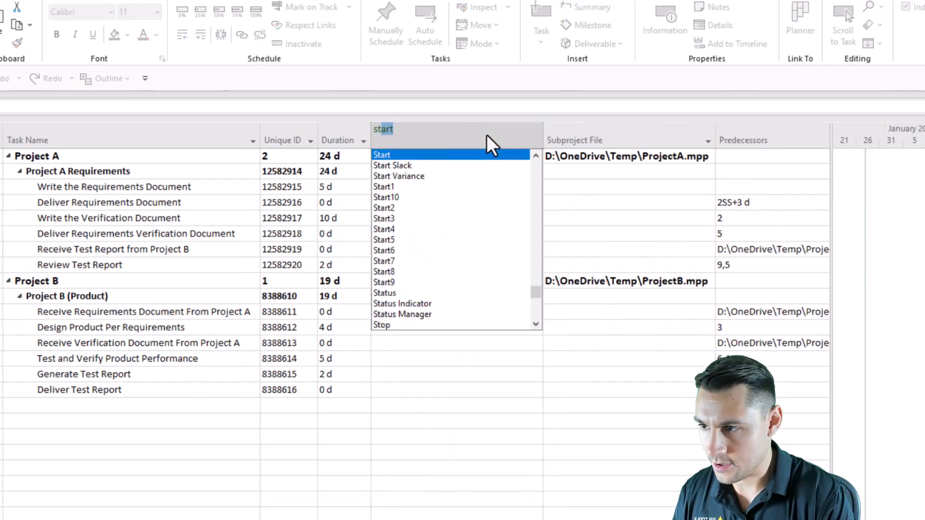
{"action": "key", "text": "Return"}
{"action": "left_click", "coordinate": [572, 134]}
{"action": "key", "text": "Insert"}
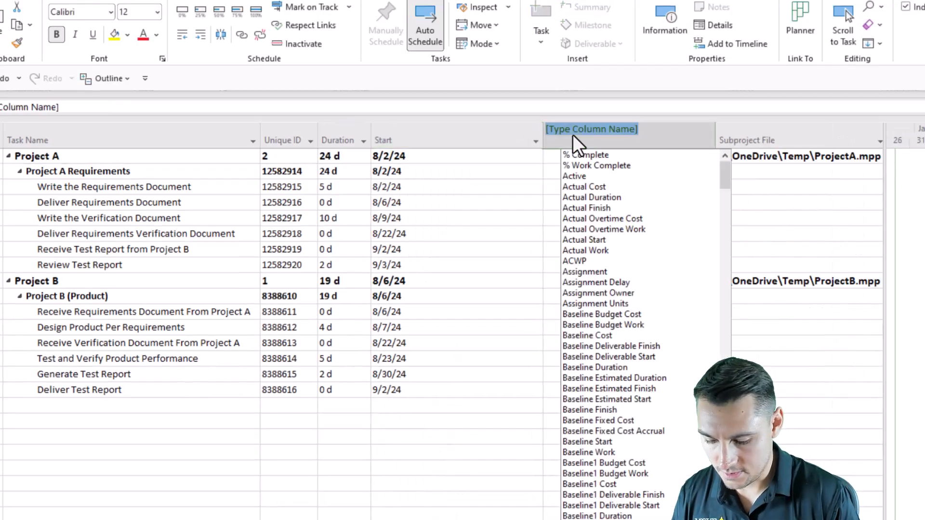
{"action": "type", "text": "finish"}
{"action": "key", "text": "Return"}
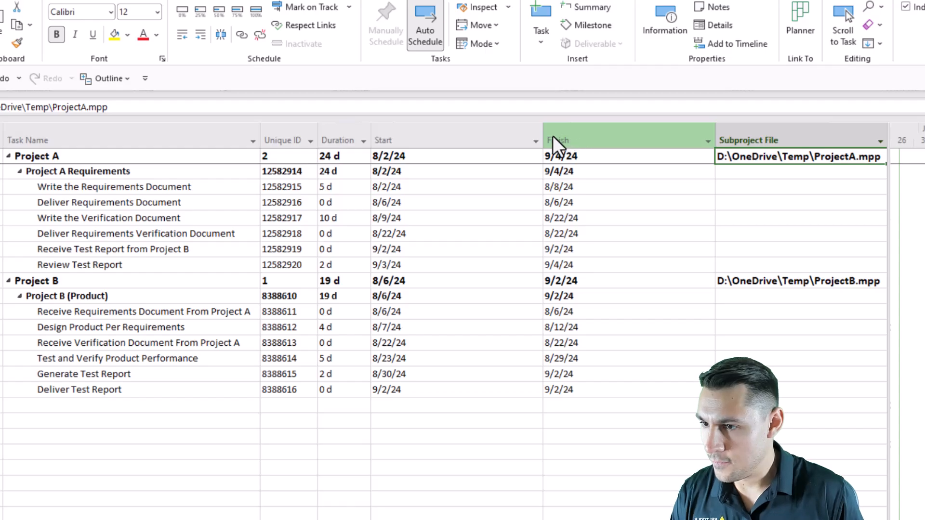
{"action": "double_click", "coordinate": [544, 137]}
{"action": "double_click", "coordinate": [585, 138]}
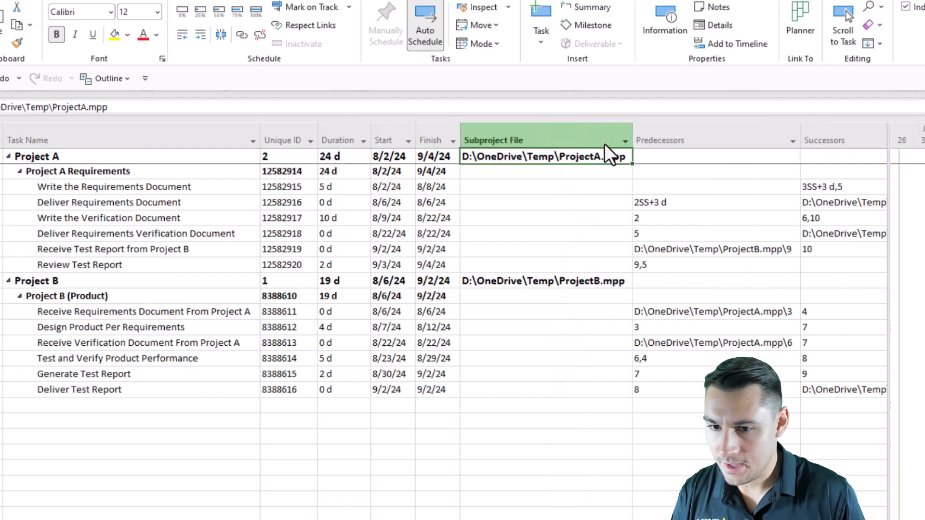
Step: Show the Gantt bars directly beside the Finish column and set the duration of Write the Verification Document to 20 days
{"action": "left_click_drag", "start_coordinate": [888, 219], "coordinate": [458, 220]}
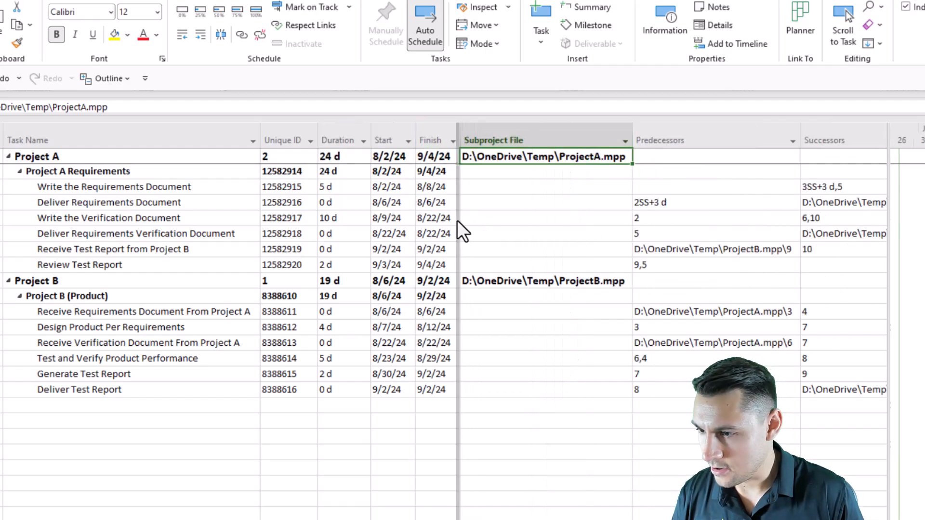
{"action": "key", "text": "ctrl+shift+F5"}
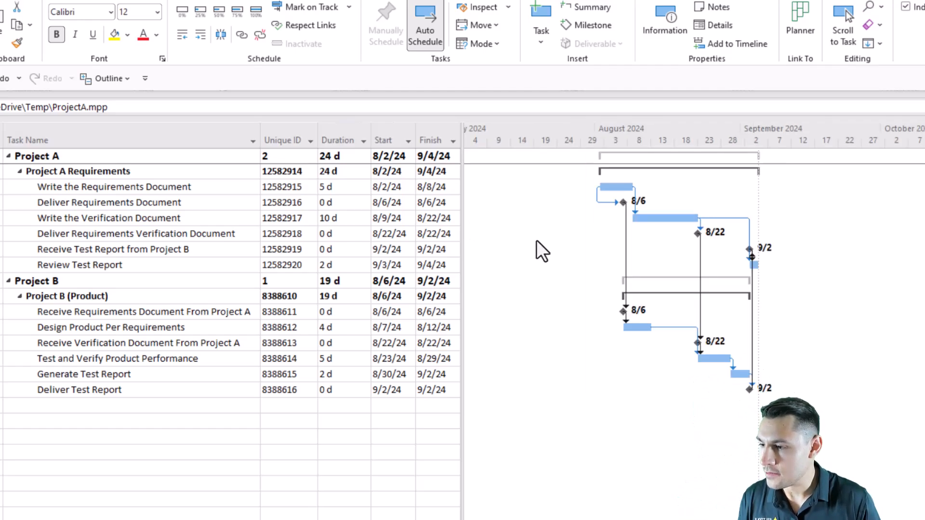
{"action": "left_click", "coordinate": [334, 220]}
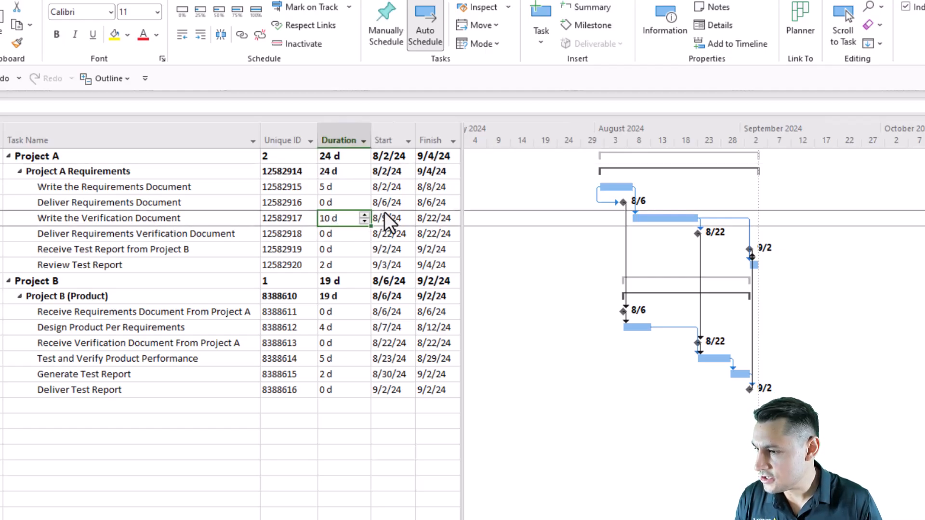
{"action": "type", "text": "20"}
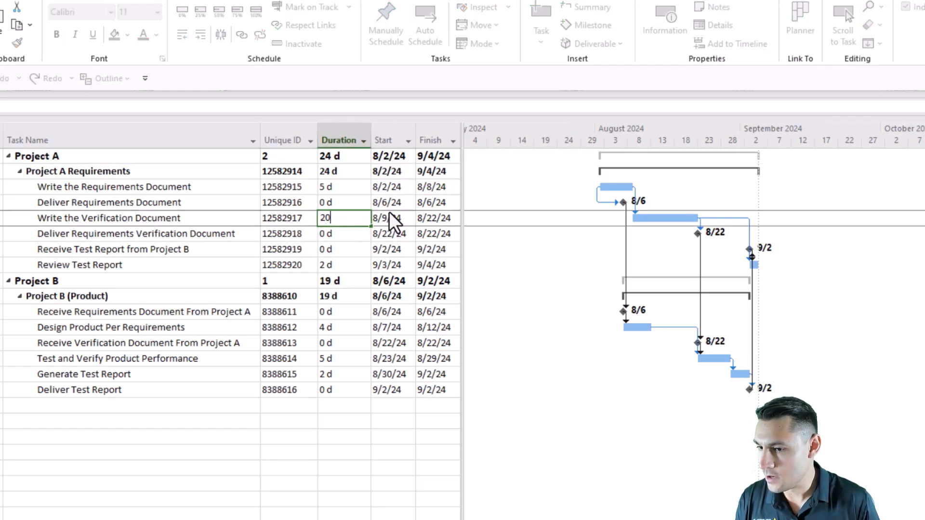
{"action": "key", "text": "Return"}
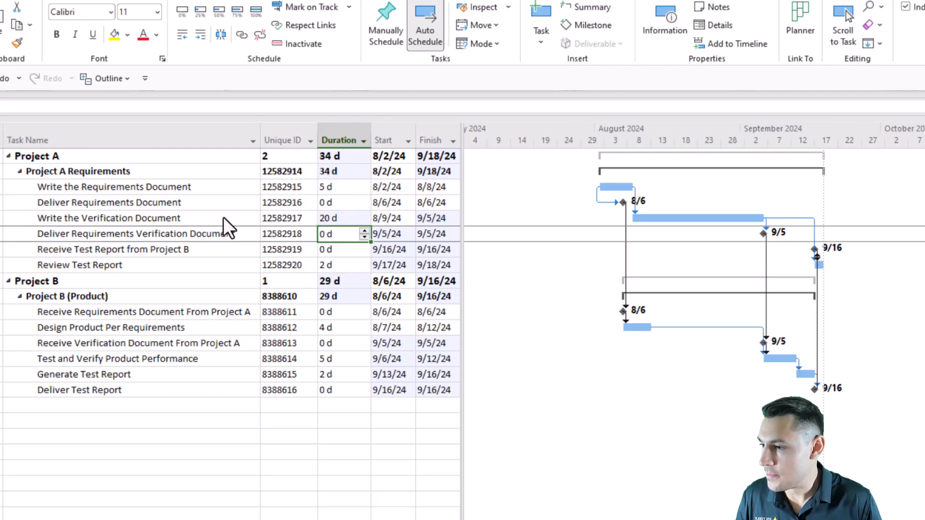
Step: Check the Start and Finish dates of the Project B tasks from Receive Verification Document From Project A through Deliver Test Report
{"action": "left_click", "coordinate": [175, 218]}
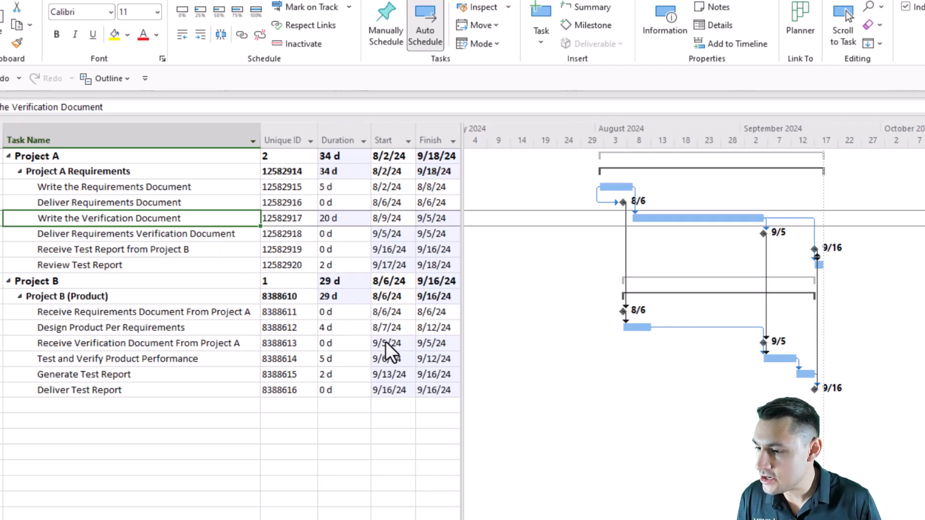
{"action": "left_click_drag", "start_coordinate": [388, 343], "coordinate": [429, 382]}
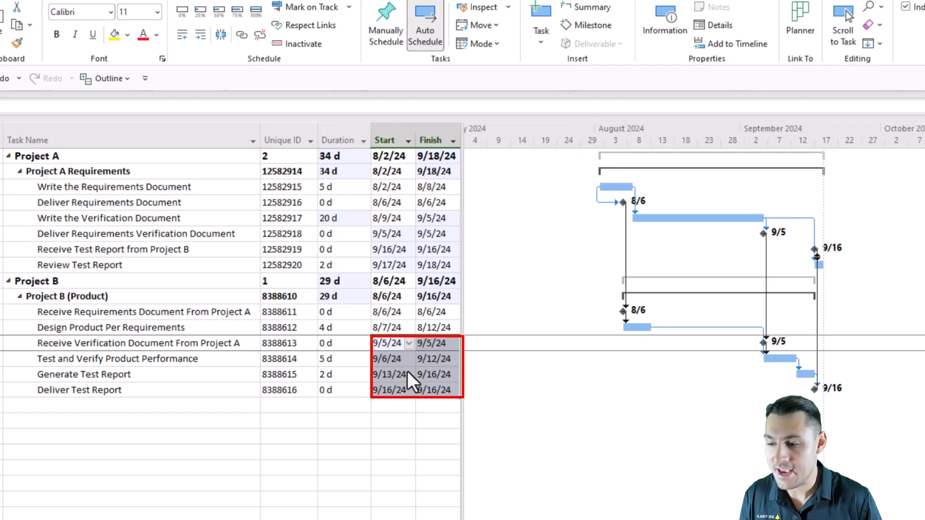
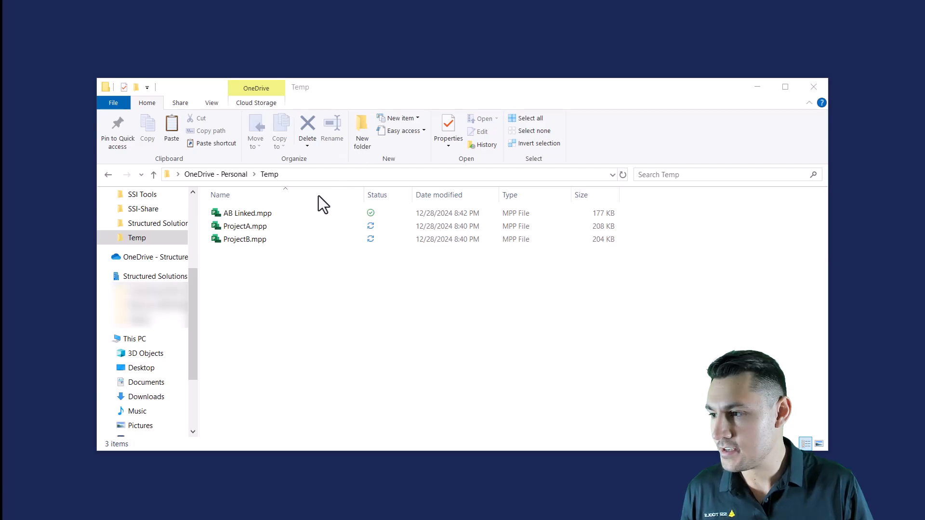
Step: In File Explorer, create a folder named 2025 Project Files inside Temp and move ProjectB.mpp into it
{"action": "left_click", "coordinate": [363, 135]}
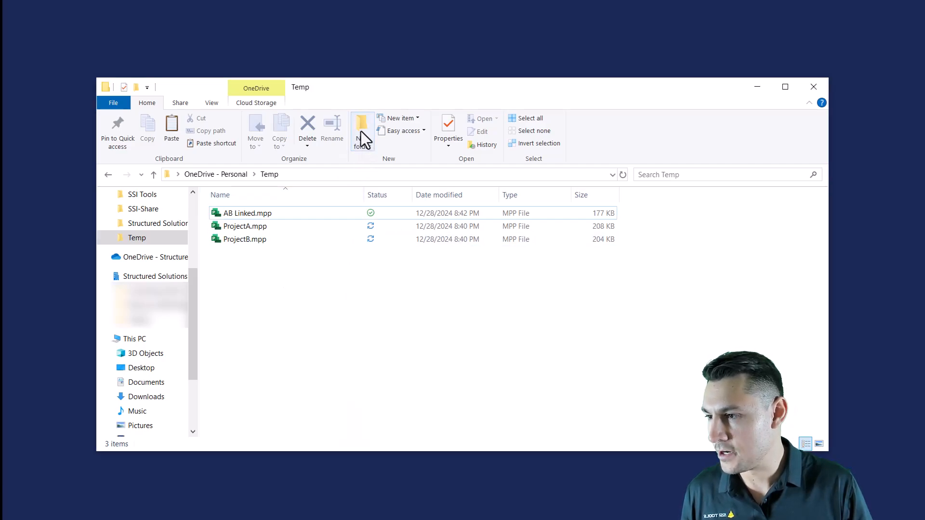
{"action": "left_click", "coordinate": [361, 132]}
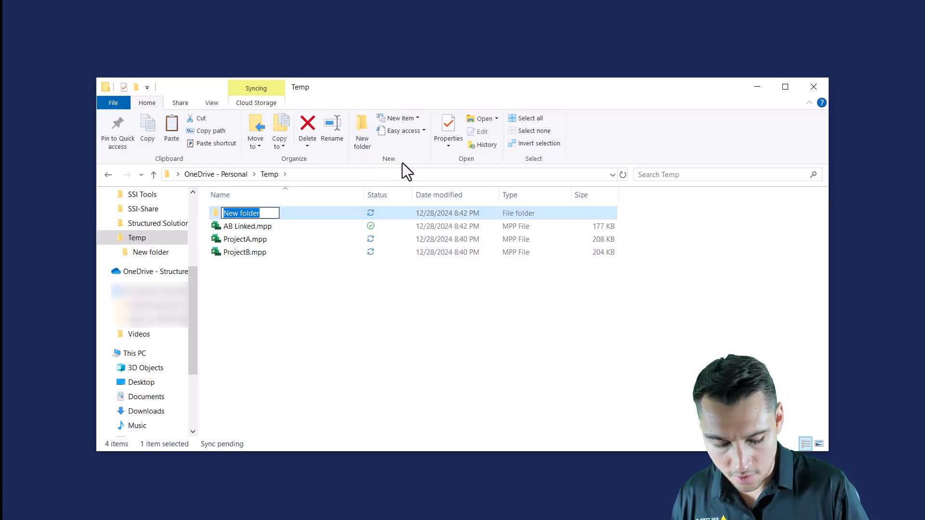
{"action": "type", "text": "2025 Project Files"}
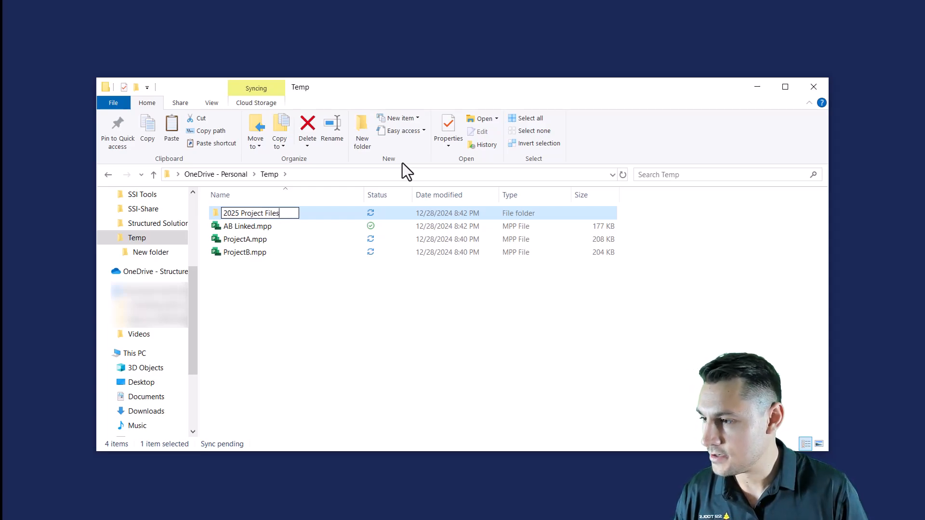
{"action": "left_click", "coordinate": [385, 277]}
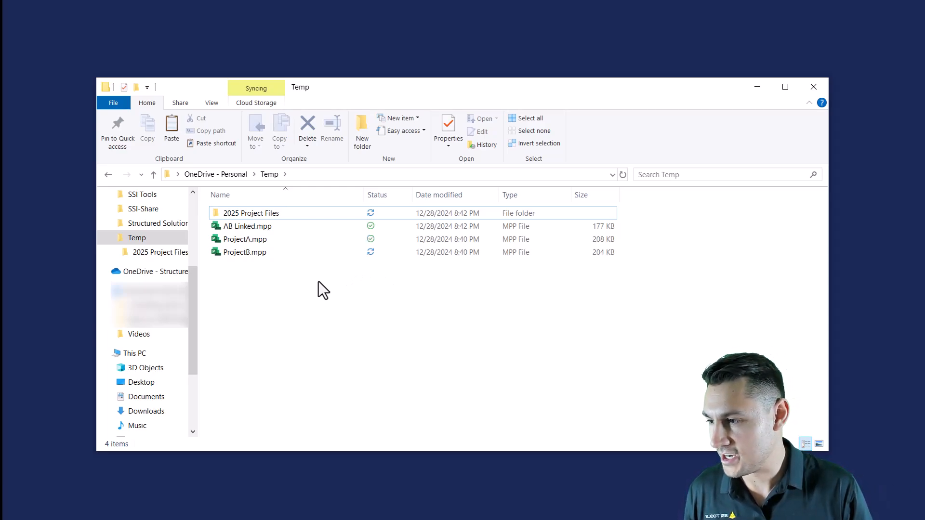
{"action": "left_click", "coordinate": [256, 255]}
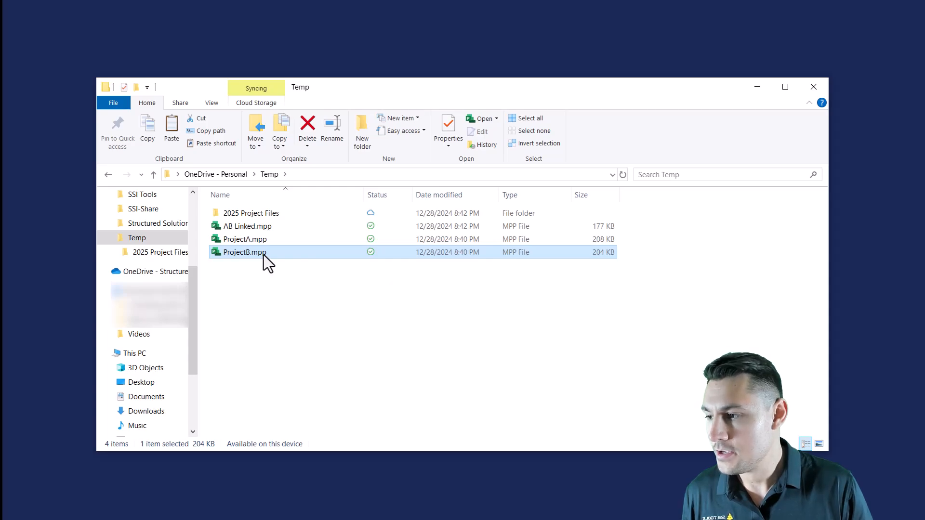
{"action": "left_click_drag", "start_coordinate": [264, 255], "coordinate": [277, 215]}
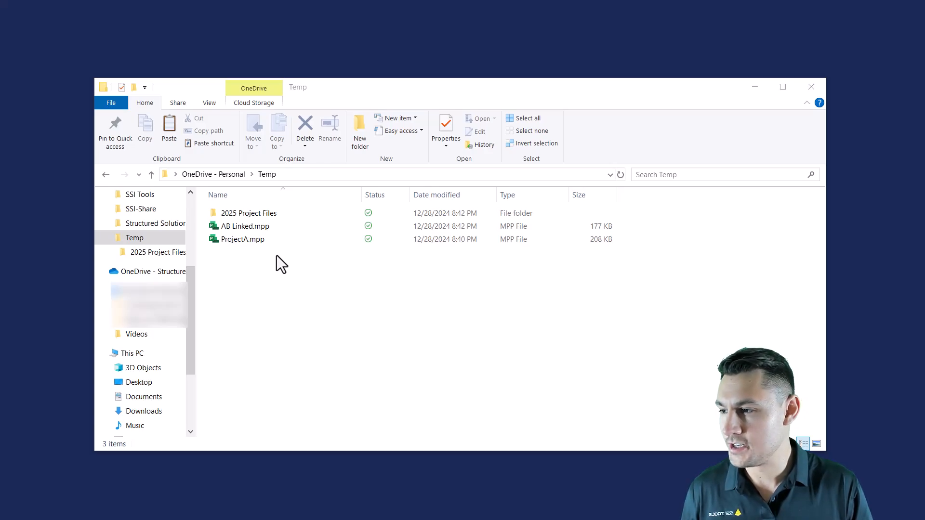
Step: Open the AB Linked.mpp master project and select the grey external task rows 4, 7 and 8 under Project A
{"action": "left_click", "coordinate": [244, 228]}
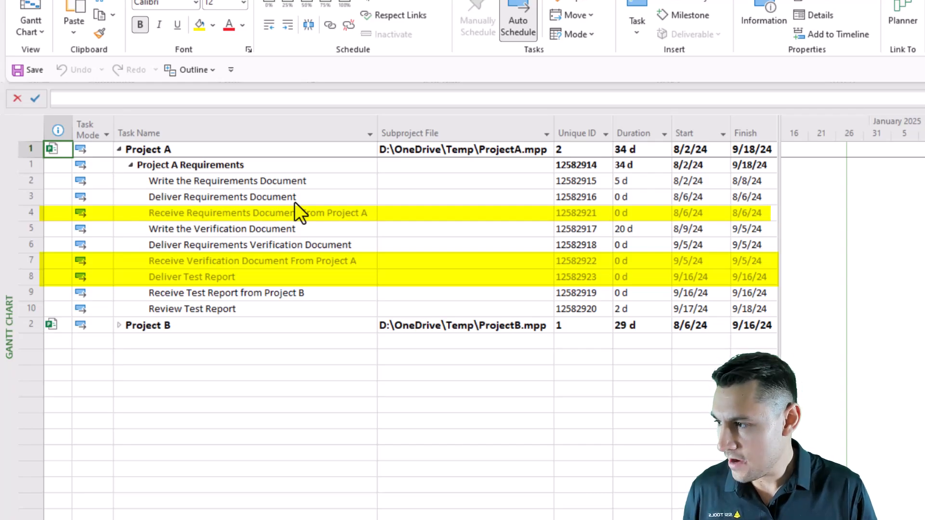
{"action": "left_click", "coordinate": [36, 213]}
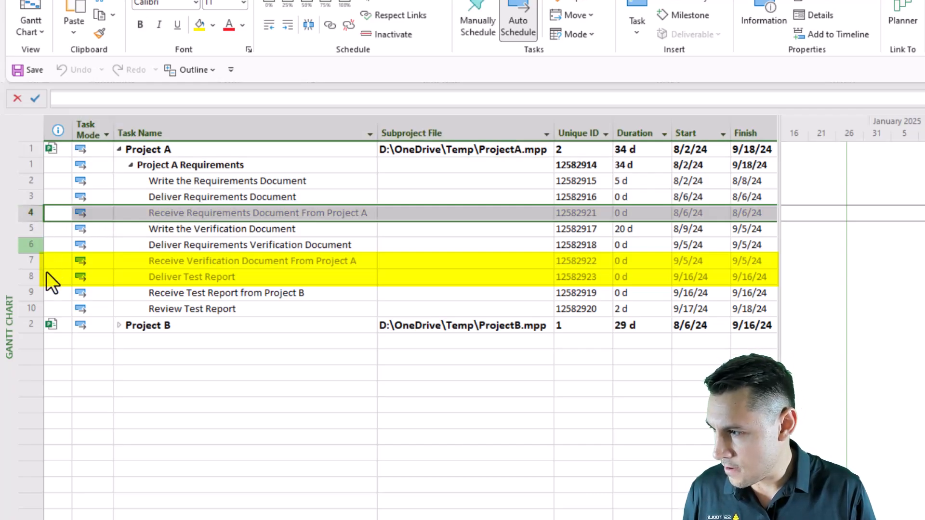
{"action": "left_click", "coordinate": [28, 260], "text": "ctrl"}
{"action": "left_click", "coordinate": [28, 279], "text": "ctrl"}
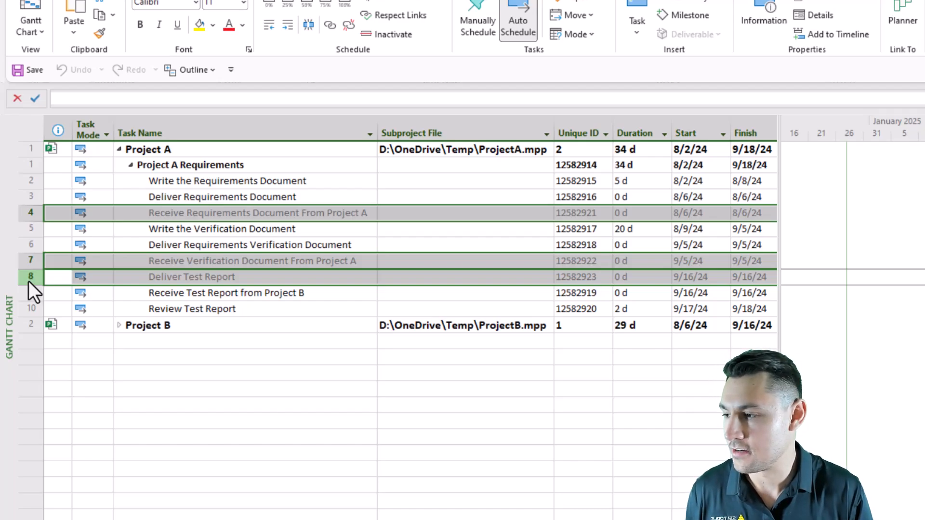
Step: Examine the Subproject File path stored on the collapsed Project B summary row
{"action": "left_click", "coordinate": [159, 329]}
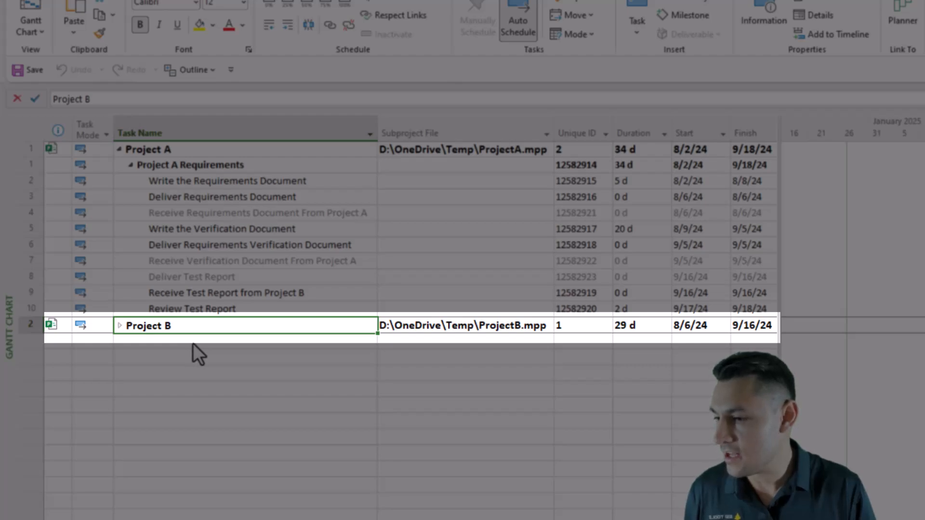
{"action": "left_click", "coordinate": [418, 328]}
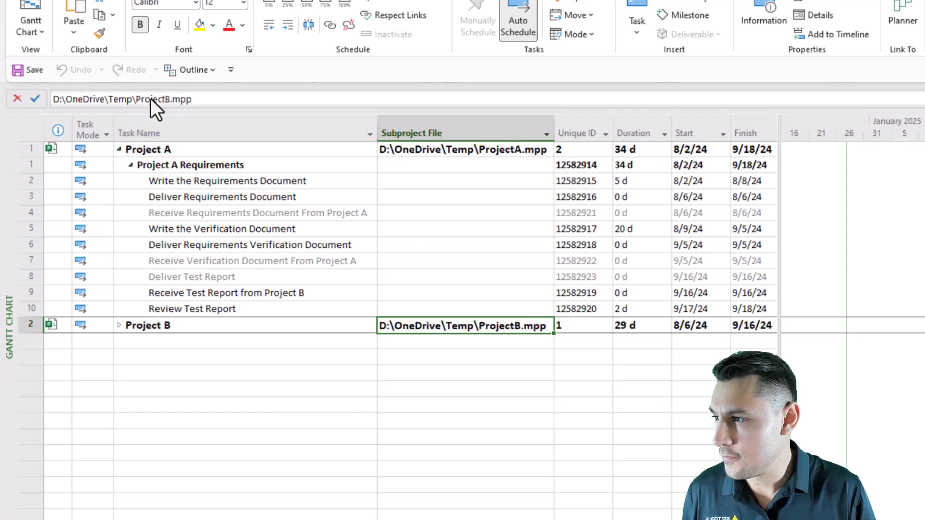
{"action": "left_click_drag", "start_coordinate": [252, 100], "coordinate": [55, 106]}
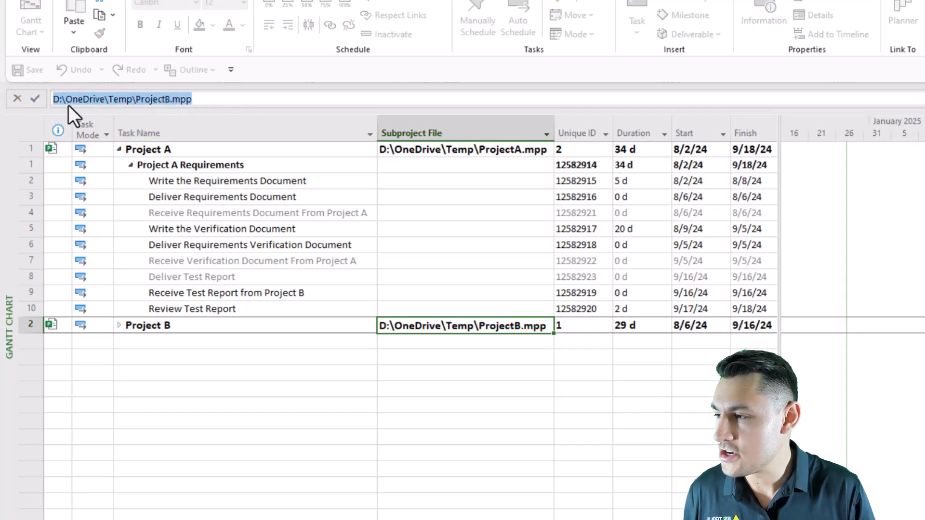
{"action": "left_click", "coordinate": [219, 101]}
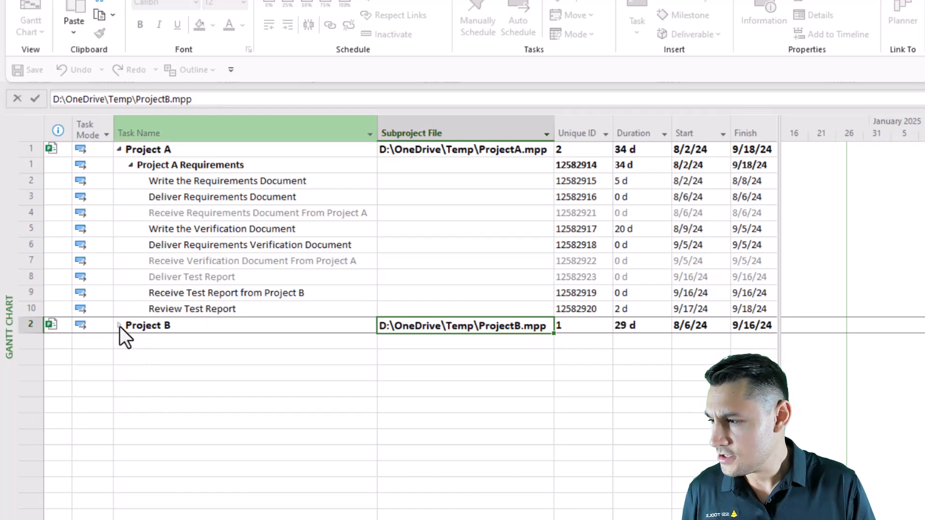
Step: Expand Project B in the master project and repoint its inserted project to ProjectB.mpp in the 2025 Project Files folder
{"action": "left_click", "coordinate": [158, 328]}
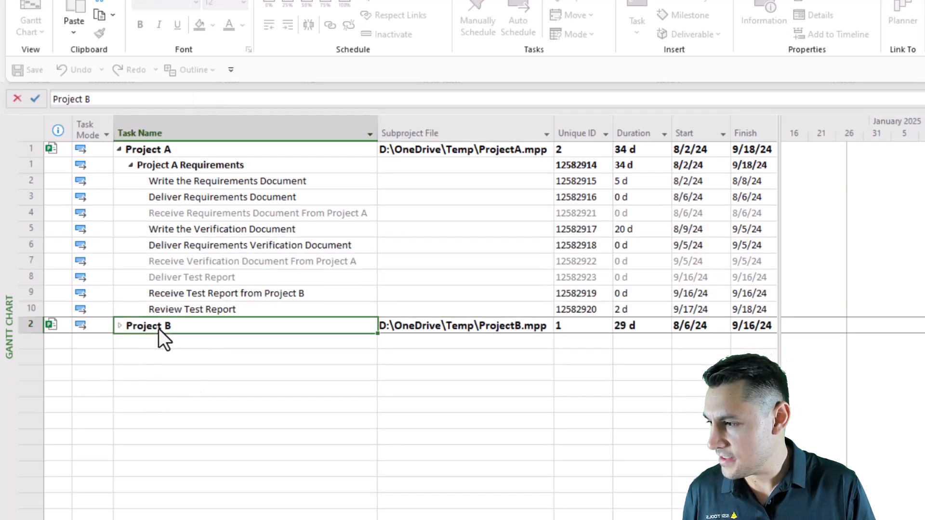
{"action": "left_click", "coordinate": [118, 326]}
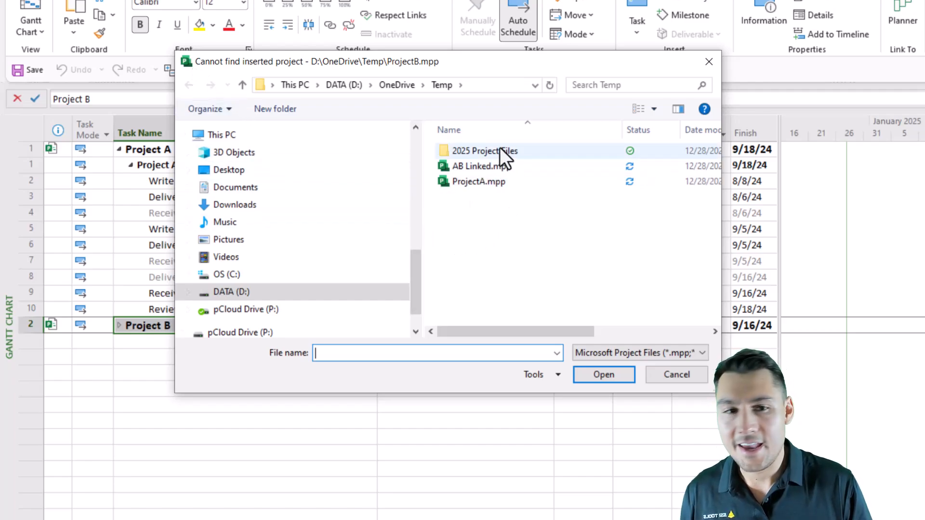
{"action": "mouse_move", "coordinate": [499, 147]}
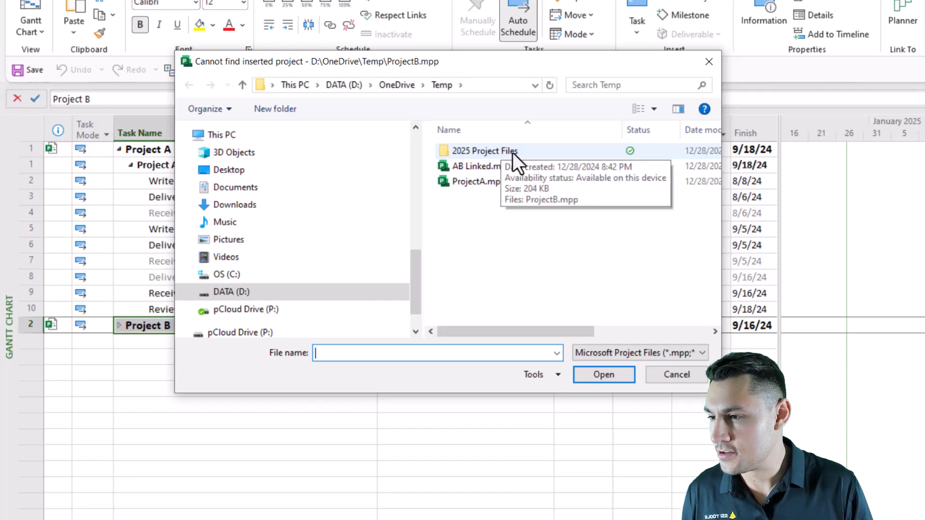
{"action": "double_click", "coordinate": [524, 151]}
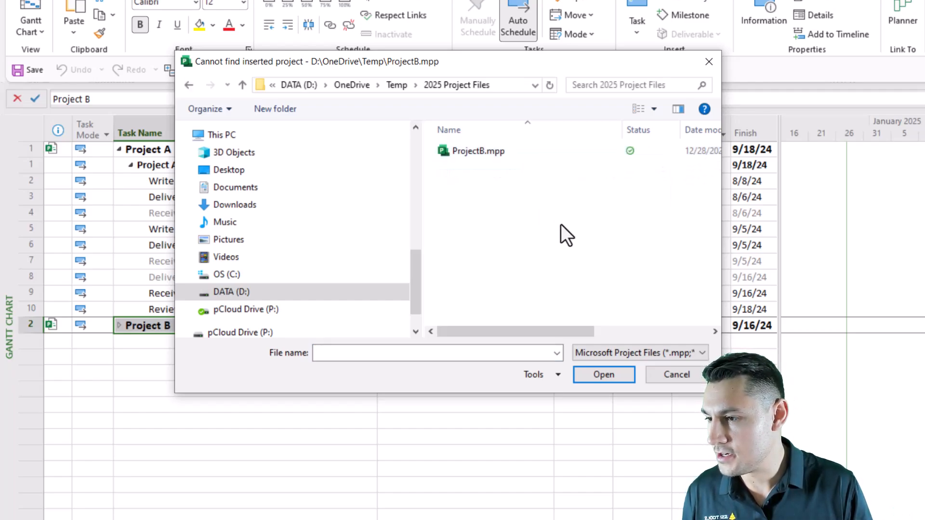
{"action": "left_click", "coordinate": [512, 151]}
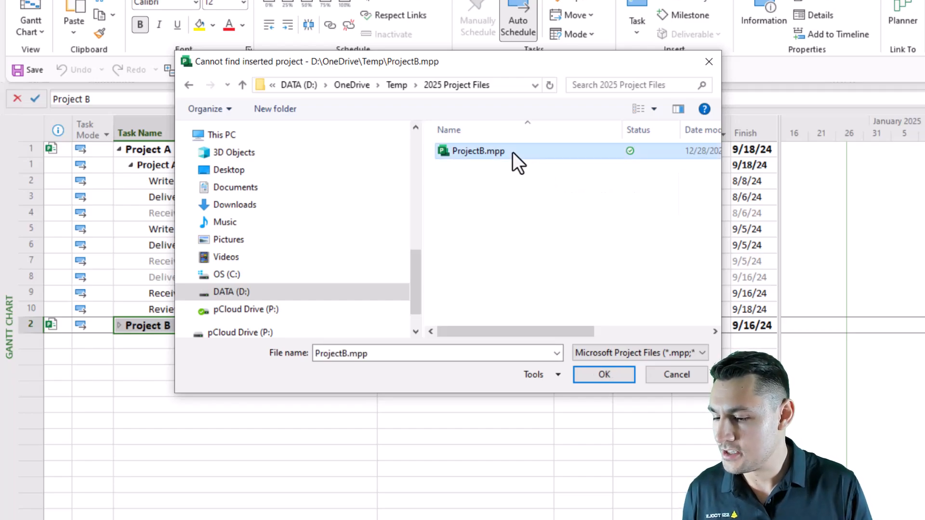
{"action": "left_click", "coordinate": [604, 374]}
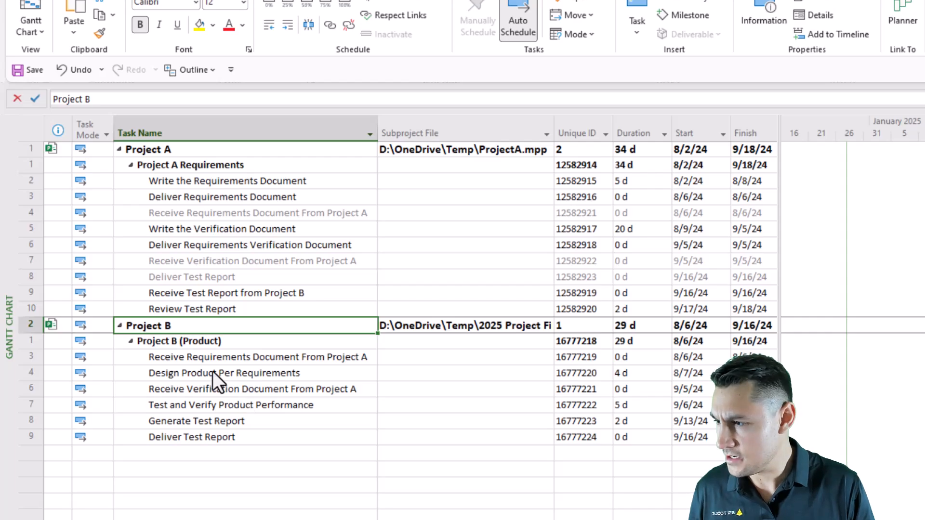
Step: Review the grey external task rows under Project A against the Project B tasks, and save the master project with changes to all linked files
{"action": "left_click", "coordinate": [27, 211]}
{"action": "left_click_drag", "start_coordinate": [34, 264], "coordinate": [38, 282]}
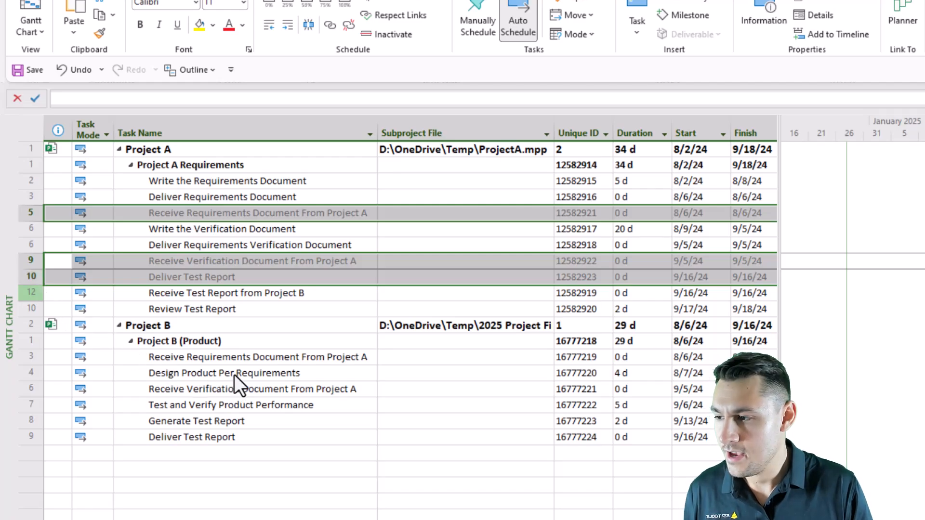
{"action": "left_click", "coordinate": [233, 358]}
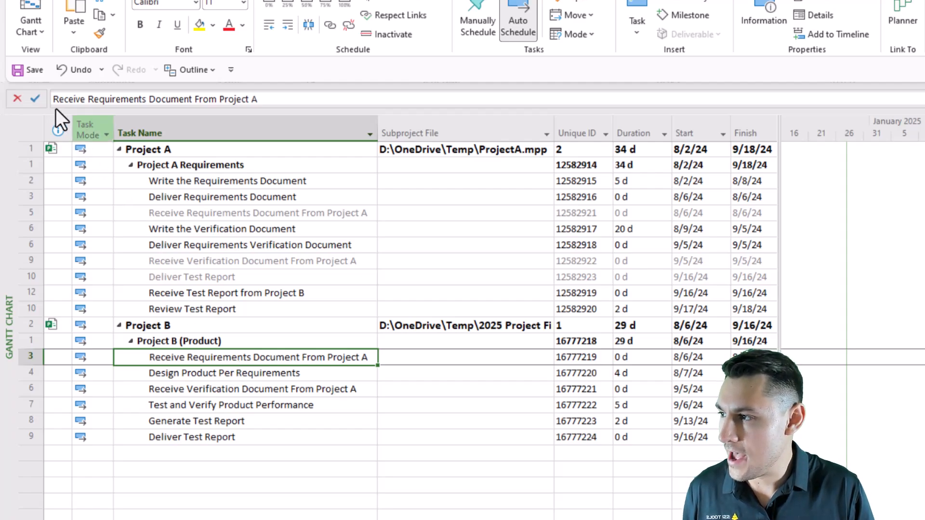
{"action": "left_click", "coordinate": [25, 72]}
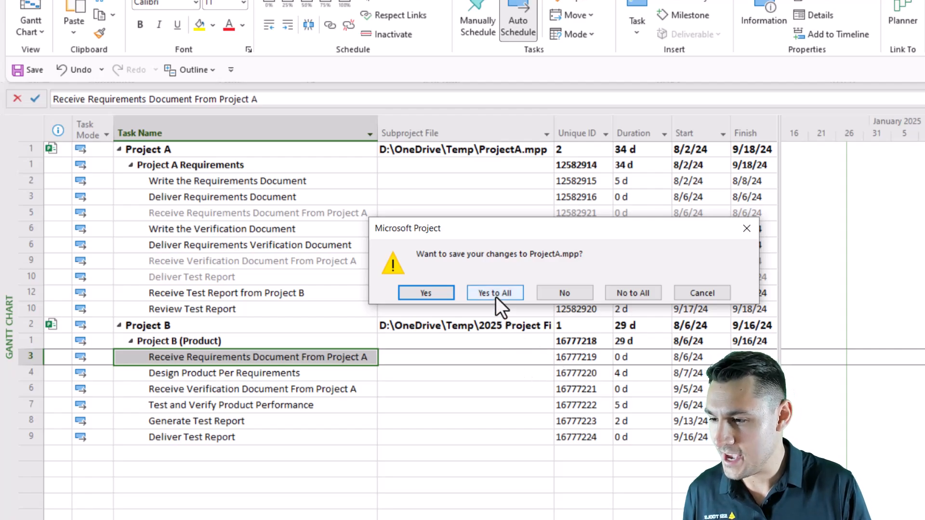
{"action": "left_click", "coordinate": [496, 297]}
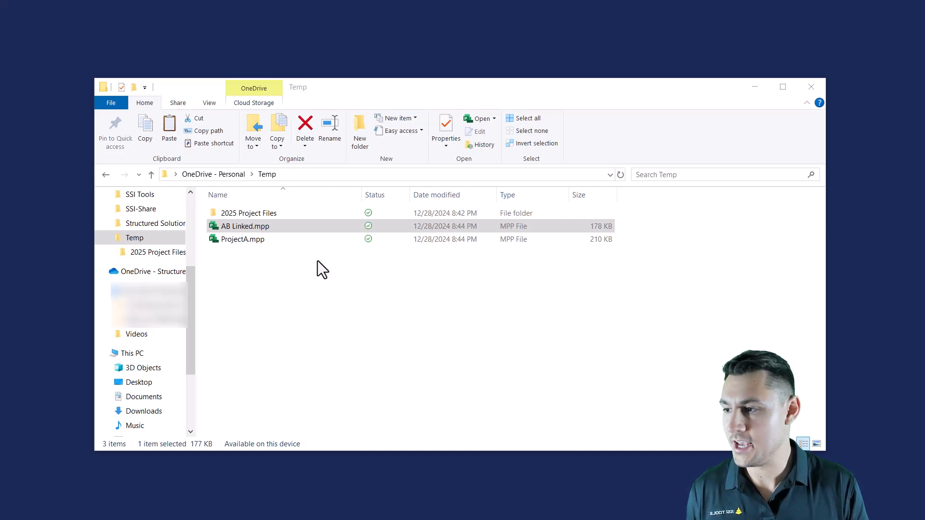
Step: Open ProjectA.mpp and check the source path of the first Deliver Test Report external predecessor in Links Between Projects, closing the dialog when done
{"action": "left_click", "coordinate": [262, 241]}
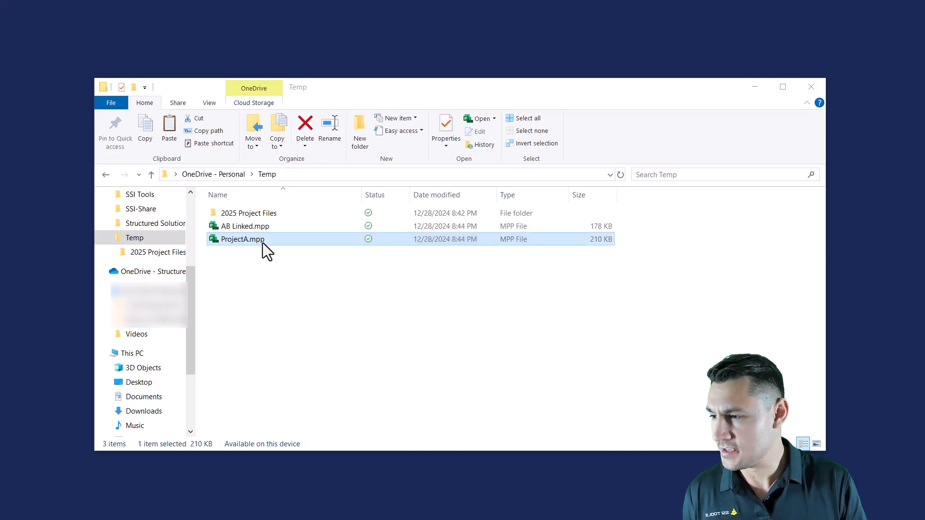
{"action": "double_click", "coordinate": [262, 241]}
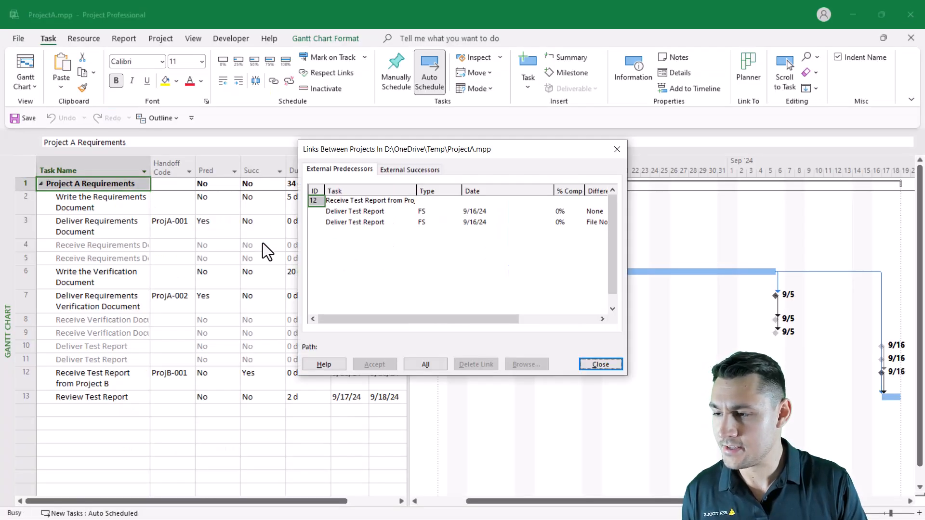
{"action": "left_click_drag", "start_coordinate": [508, 151], "coordinate": [562, 137]}
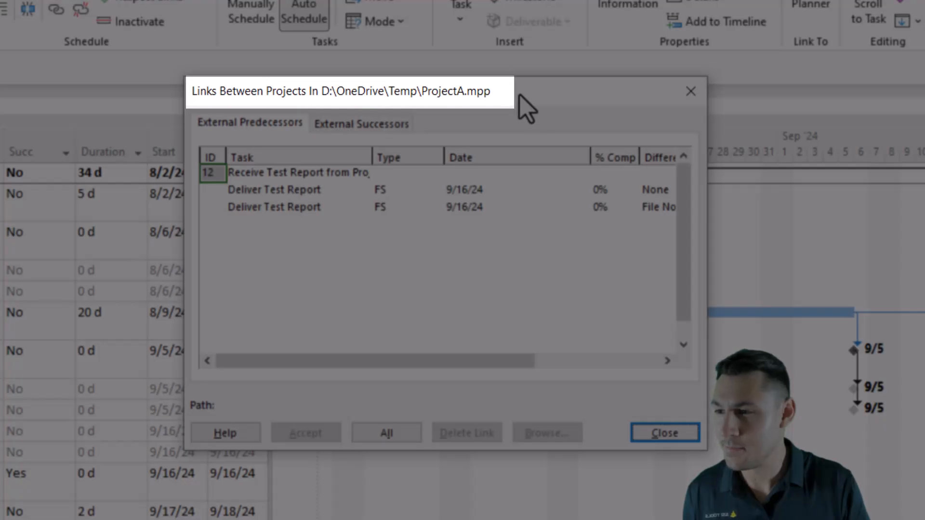
{"action": "left_click_drag", "start_coordinate": [528, 99], "coordinate": [504, 99]}
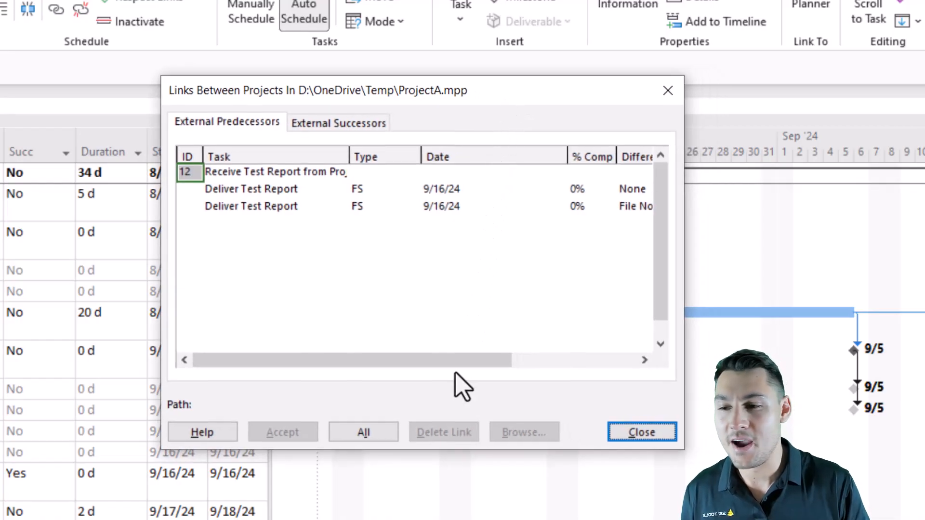
{"action": "left_click", "coordinate": [273, 190]}
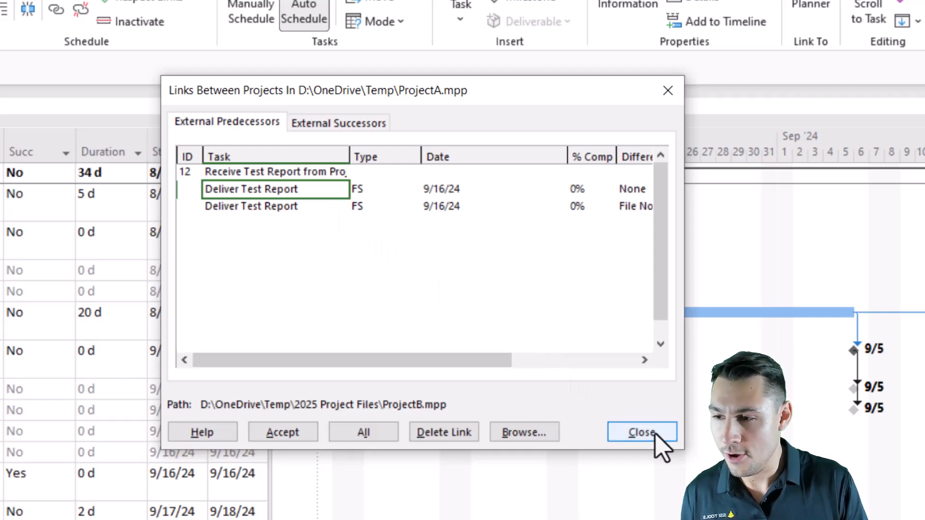
{"action": "left_click", "coordinate": [642, 433]}
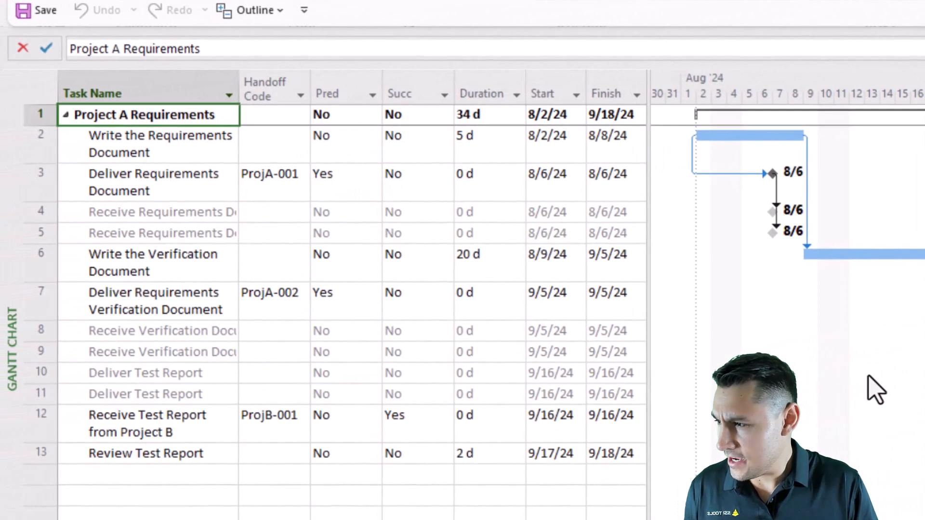
Step: Fit the Task Name column to its text and inspect the duplicated grey external tasks, comparing rows 4 and 5 with Deliver Requirements Document
{"action": "double_click", "coordinate": [239, 87]}
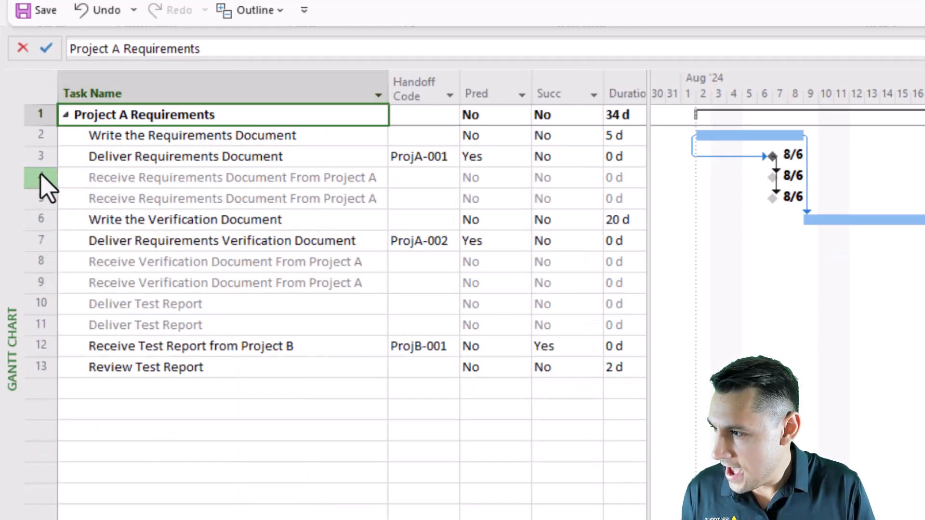
{"action": "left_click_drag", "start_coordinate": [41, 179], "coordinate": [46, 205]}
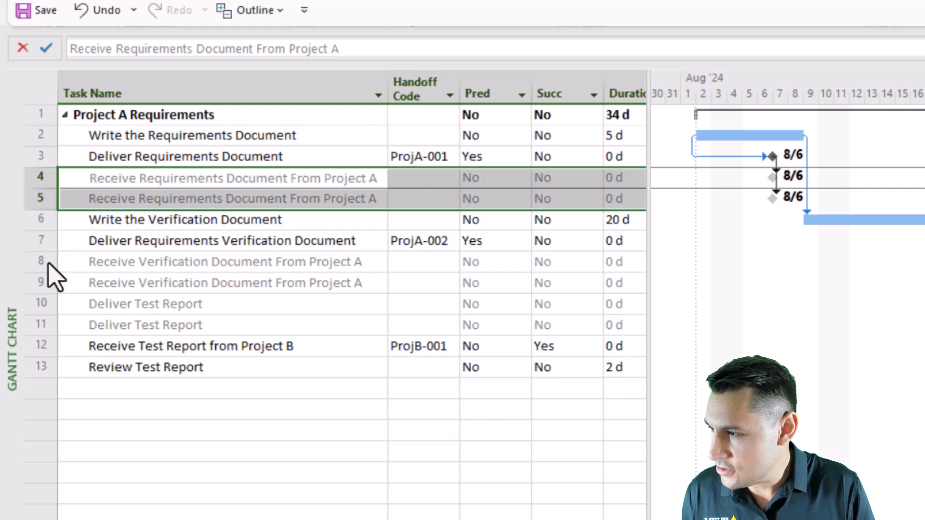
{"action": "left_click_drag", "start_coordinate": [45, 263], "coordinate": [45, 326]}
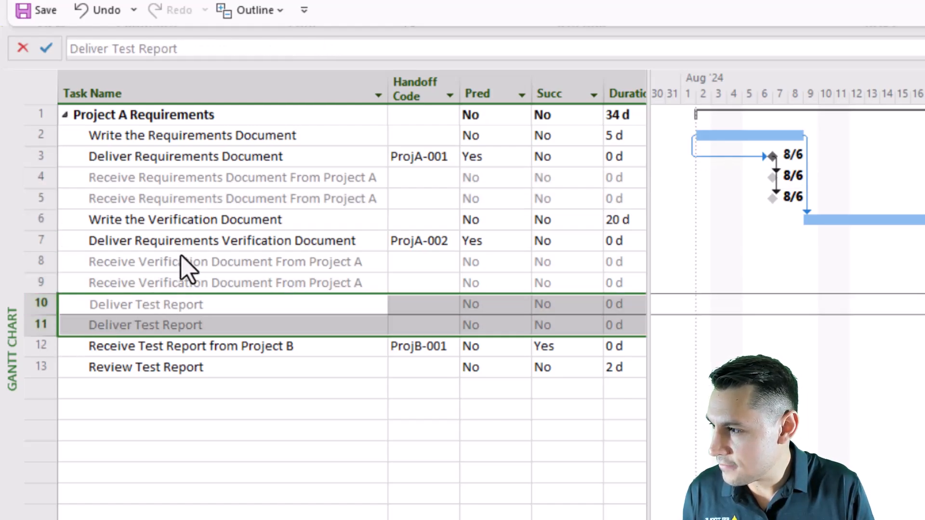
{"action": "left_click", "coordinate": [224, 181]}
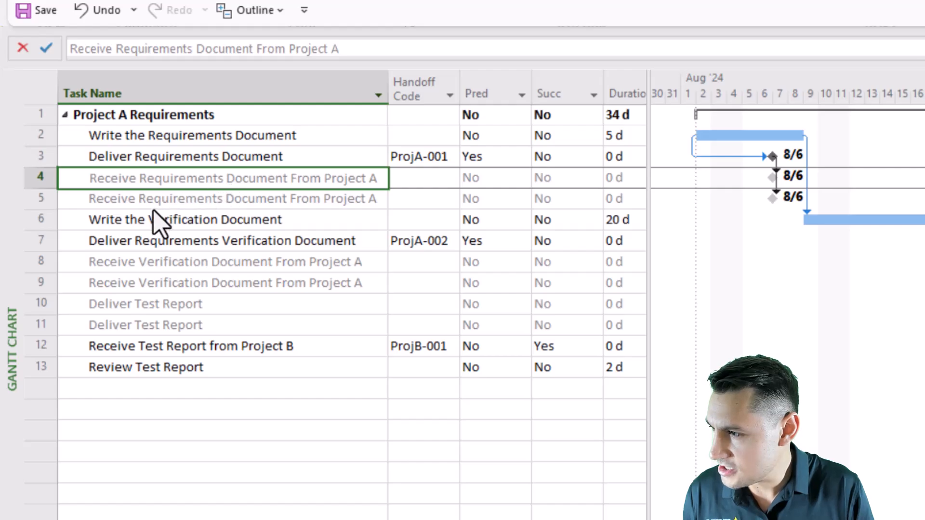
{"action": "left_click", "coordinate": [217, 199]}
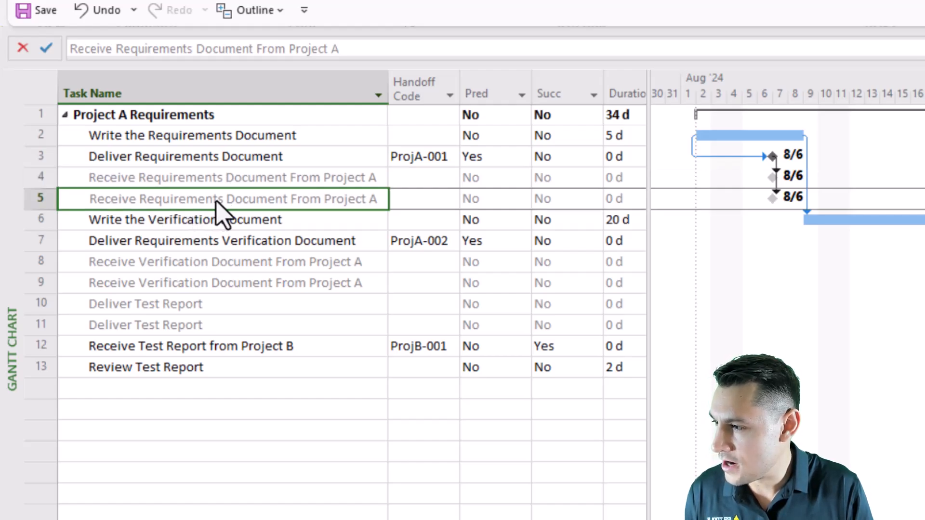
{"action": "left_click", "coordinate": [251, 161]}
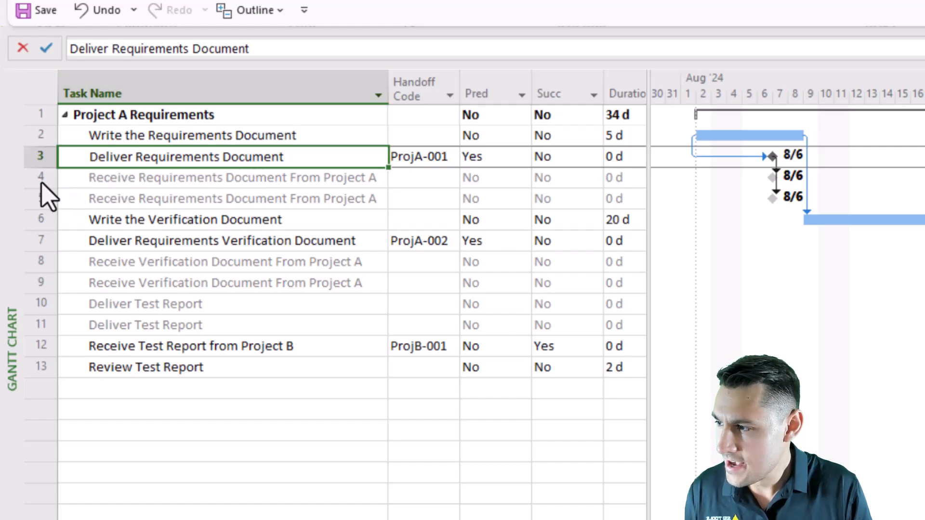
Step: Recheck the paired external rows 4–5, 8–9 and 10–11, and save and close ProjectA.mpp
{"action": "left_click_drag", "start_coordinate": [40, 179], "coordinate": [50, 208]}
{"action": "left_click_drag", "start_coordinate": [40, 261], "coordinate": [42, 291]}
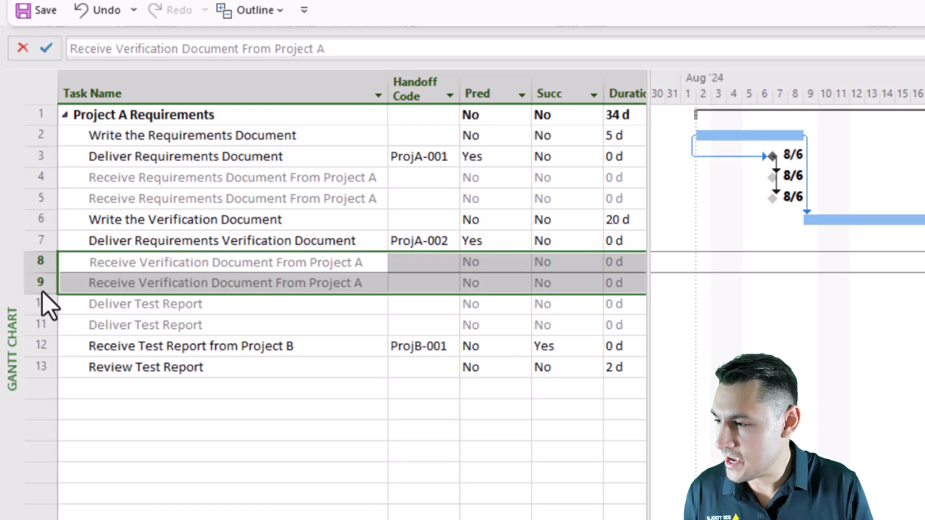
{"action": "left_click_drag", "start_coordinate": [46, 309], "coordinate": [52, 333]}
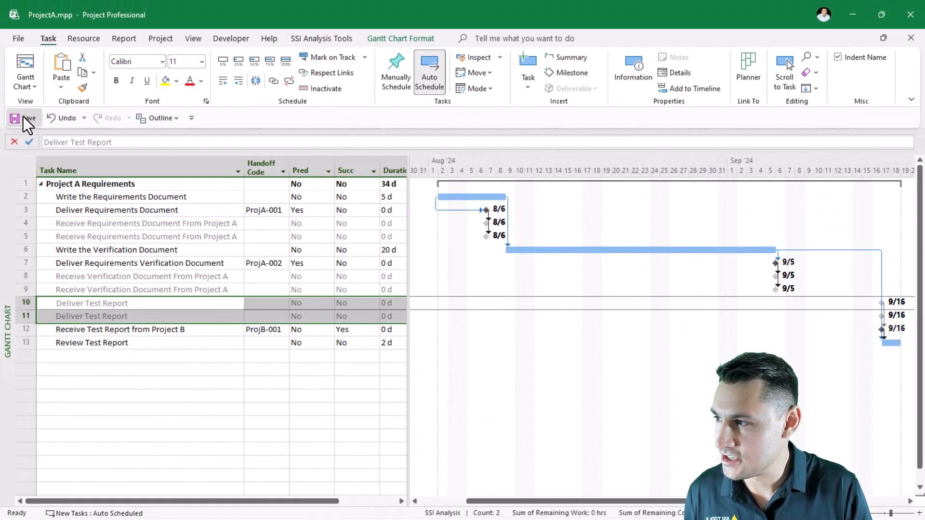
{"action": "left_click", "coordinate": [23, 117]}
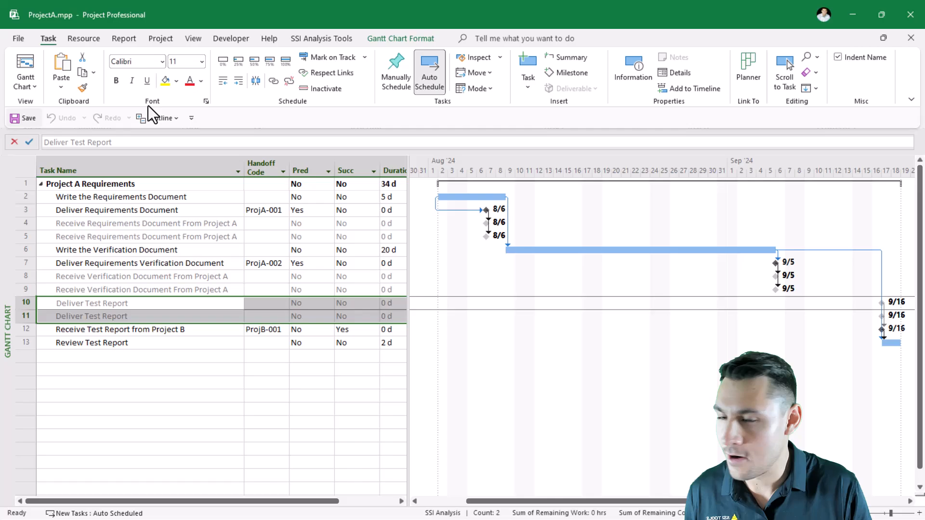
{"action": "left_click", "coordinate": [912, 39]}
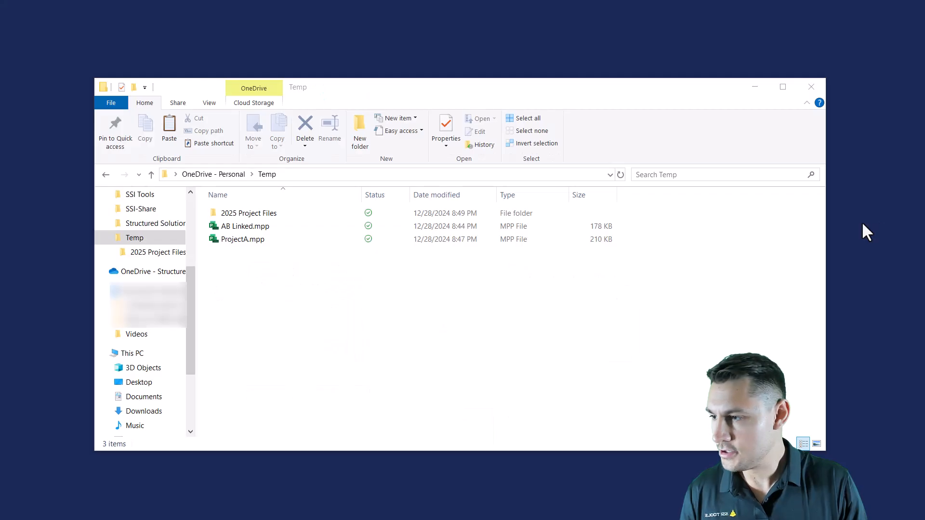
Step: In File Explorer, copy ProjectB.mpp from the 2025 Project Files folder back into the Temp folder
{"action": "double_click", "coordinate": [271, 213]}
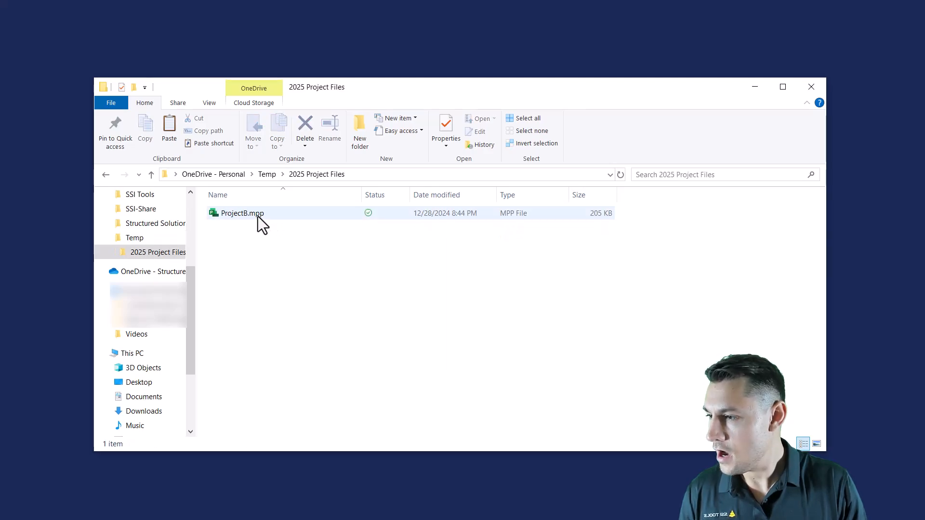
{"action": "left_click", "coordinate": [261, 216]}
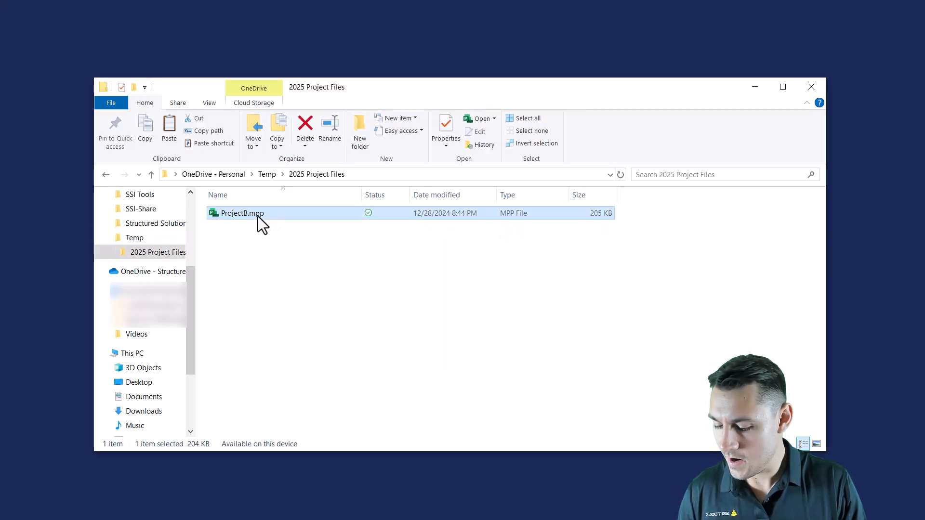
{"action": "left_click", "coordinate": [268, 175]}
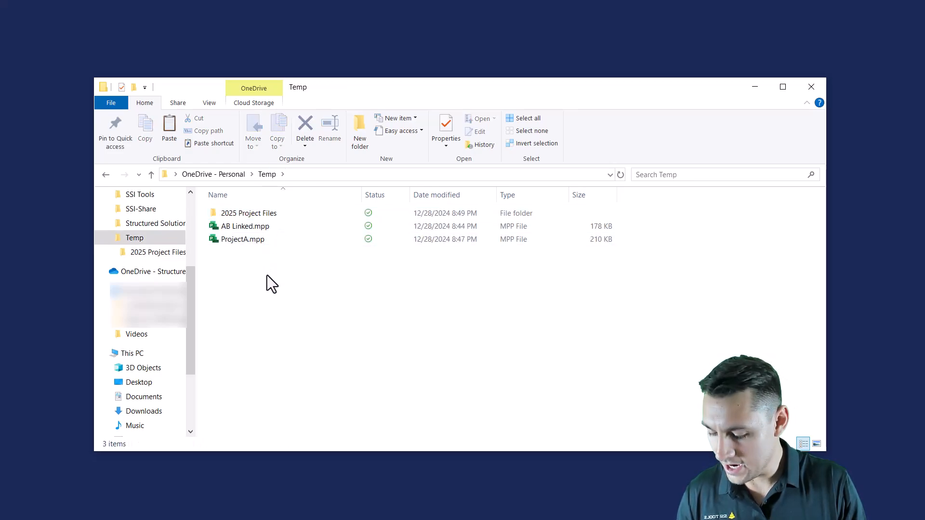
{"action": "key", "text": "ctrl+v"}
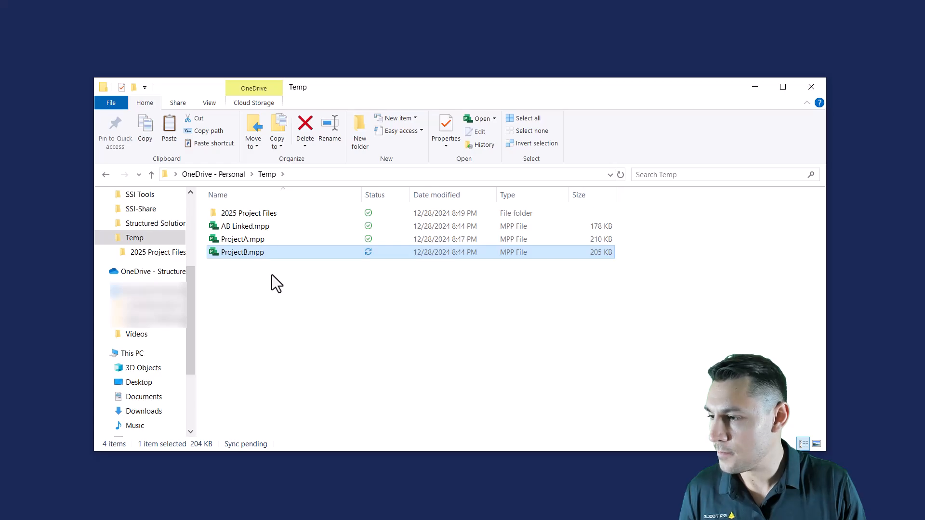
{"action": "left_click", "coordinate": [272, 274]}
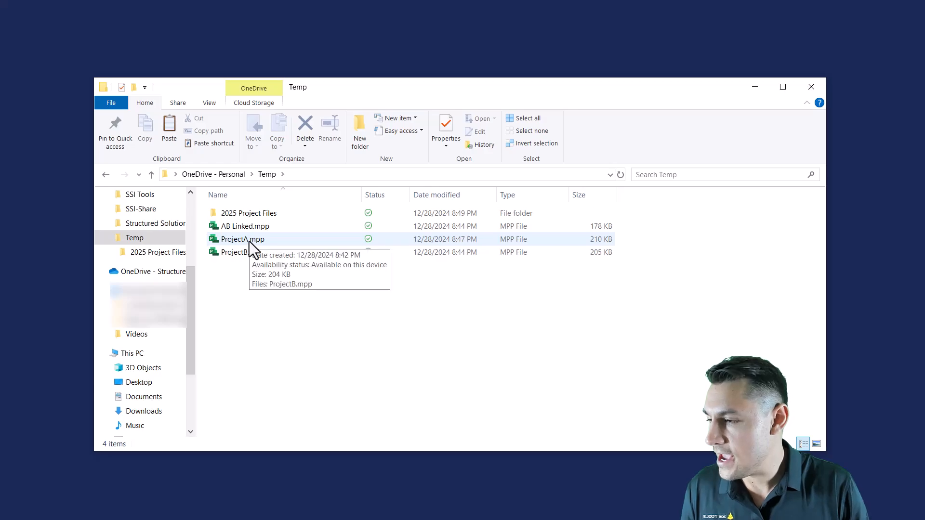
Step: Reopen ProjectA.mpp, examine the paired external task rows 4–5, 8–9 and 10–11, and close the file
{"action": "double_click", "coordinate": [250, 241]}
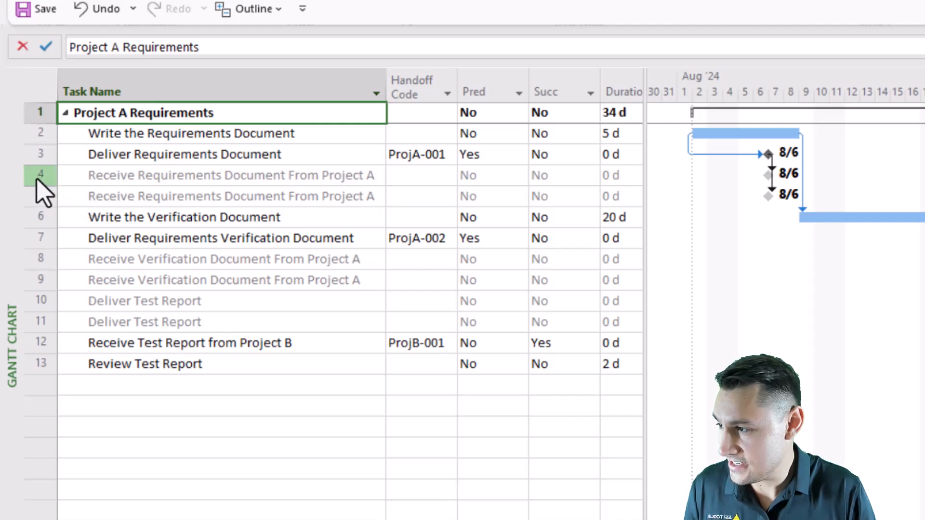
{"action": "left_click_drag", "start_coordinate": [38, 177], "coordinate": [45, 198]}
{"action": "left_click_drag", "start_coordinate": [41, 262], "coordinate": [42, 279]}
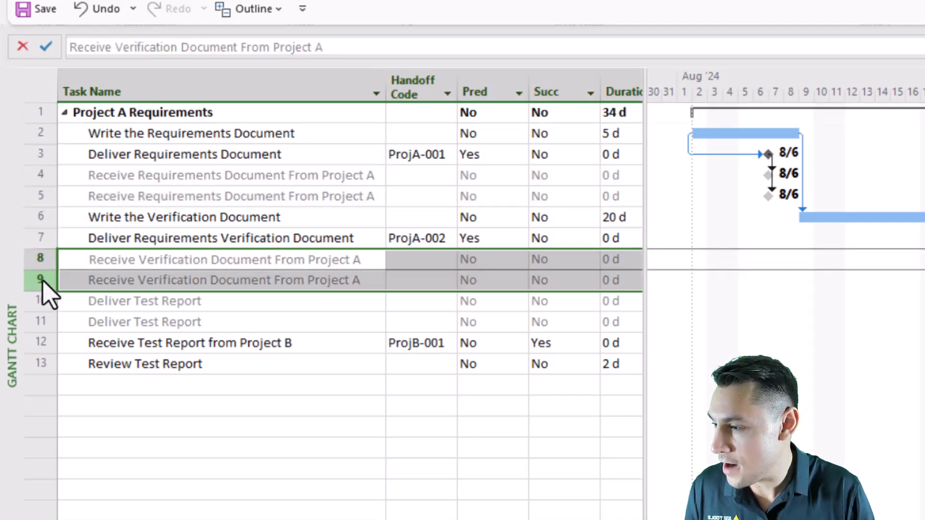
{"action": "left_click", "coordinate": [40, 307]}
{"action": "left_click_drag", "start_coordinate": [39, 312], "coordinate": [41, 332]}
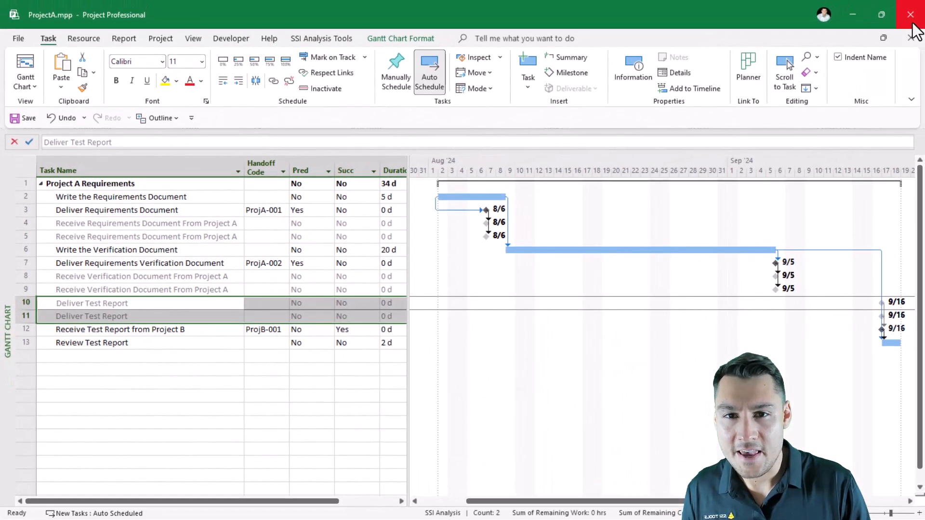
{"action": "left_click", "coordinate": [910, 15]}
{"action": "left_click", "coordinate": [477, 303]}
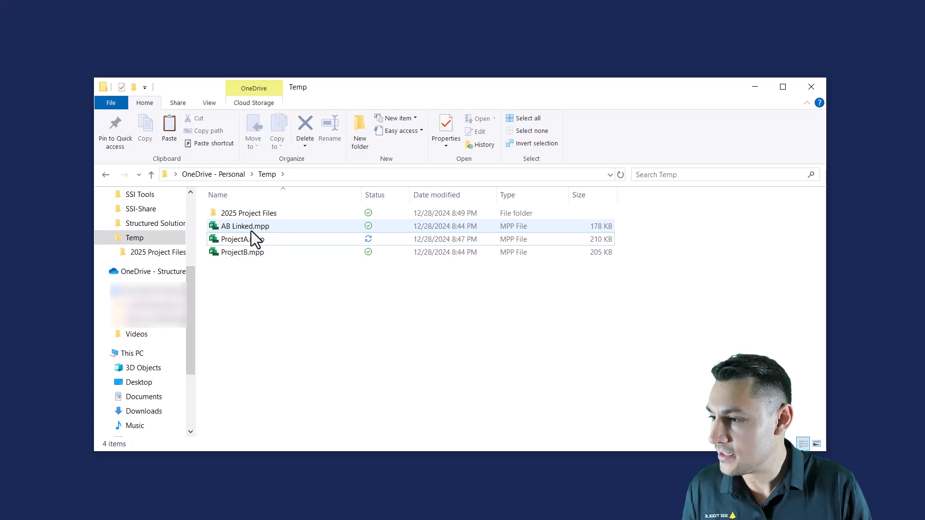
Step: Open AB Linked.mpp, check Project B's Subproject File path, and bring up its source project link settings
{"action": "double_click", "coordinate": [265, 229]}
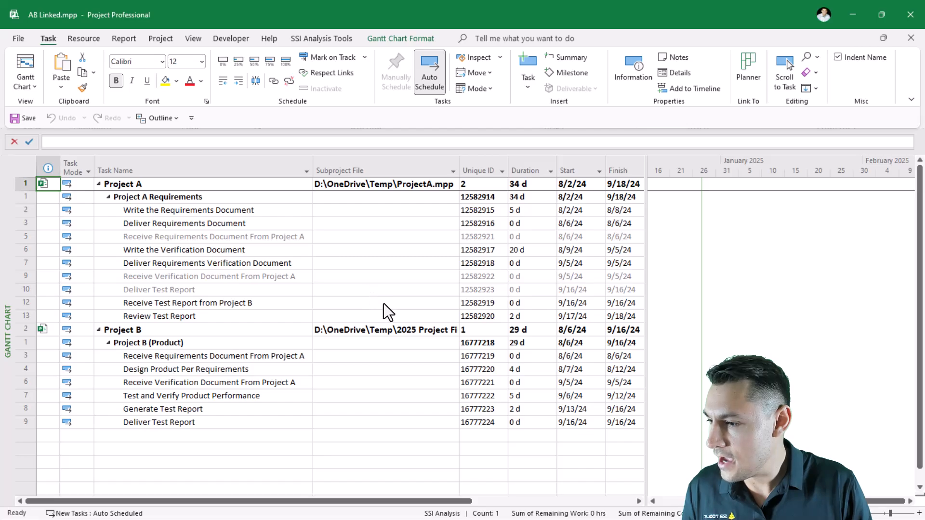
{"action": "left_click", "coordinate": [413, 331]}
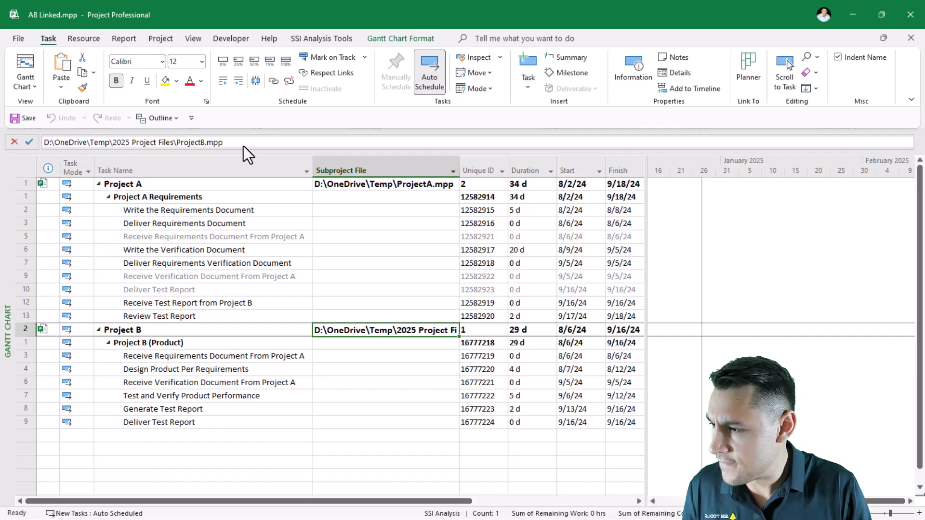
{"action": "double_click", "coordinate": [185, 333]}
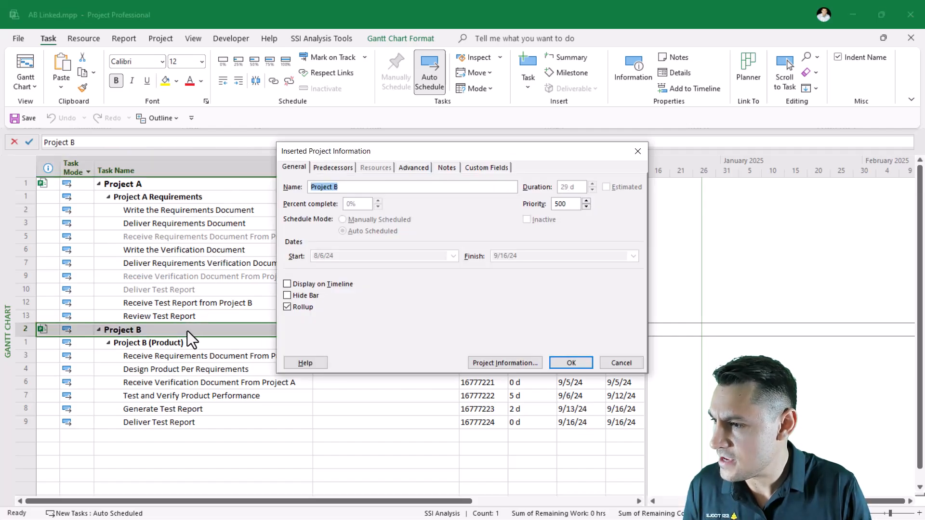
{"action": "left_click", "coordinate": [426, 166]}
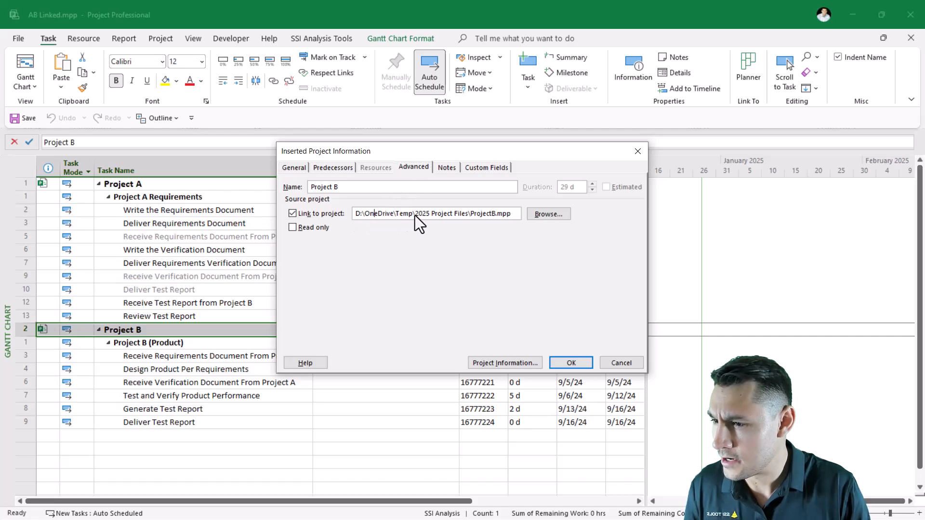
Step: Relink the inserted Project B to D:\OneDrive\Temp\ProjectB.mpp instead of the copy in 2025 Project Files
{"action": "left_click", "coordinate": [545, 214]}
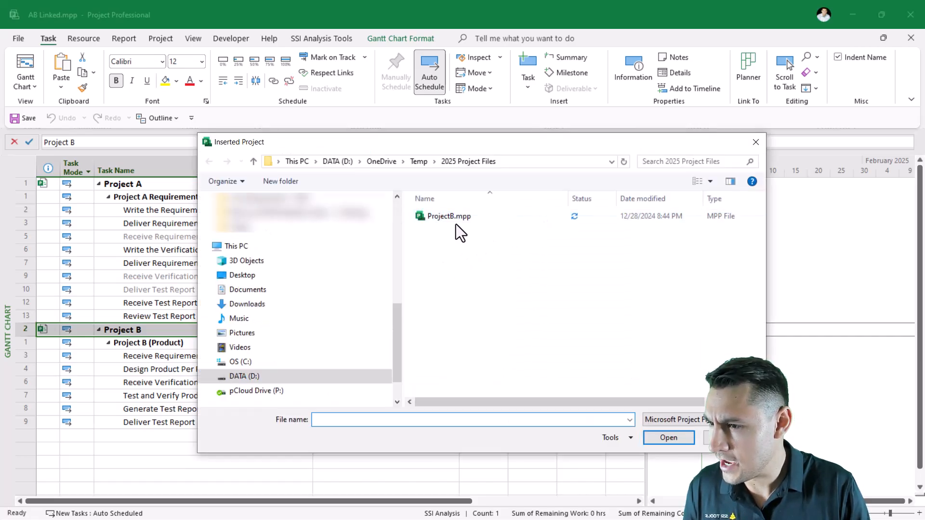
{"action": "left_click", "coordinate": [416, 163]}
{"action": "left_click", "coordinate": [446, 254]}
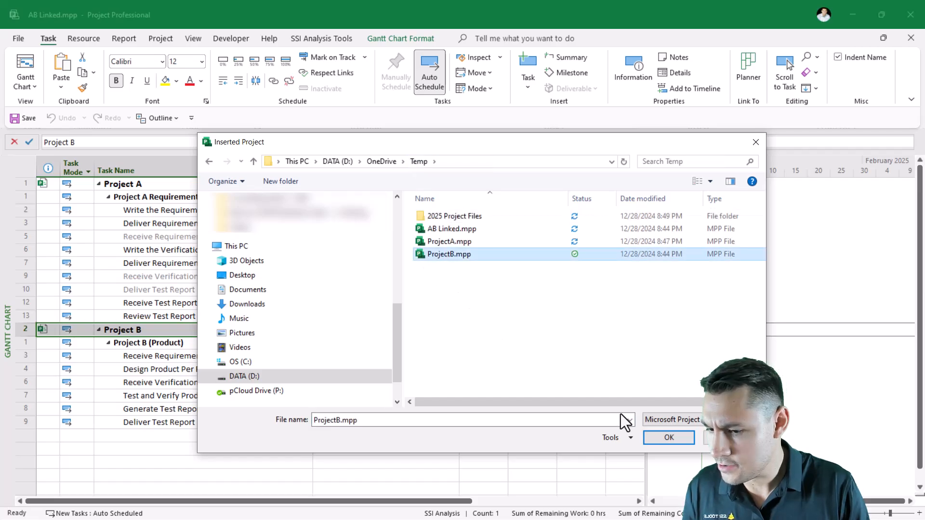
{"action": "left_click", "coordinate": [654, 435]}
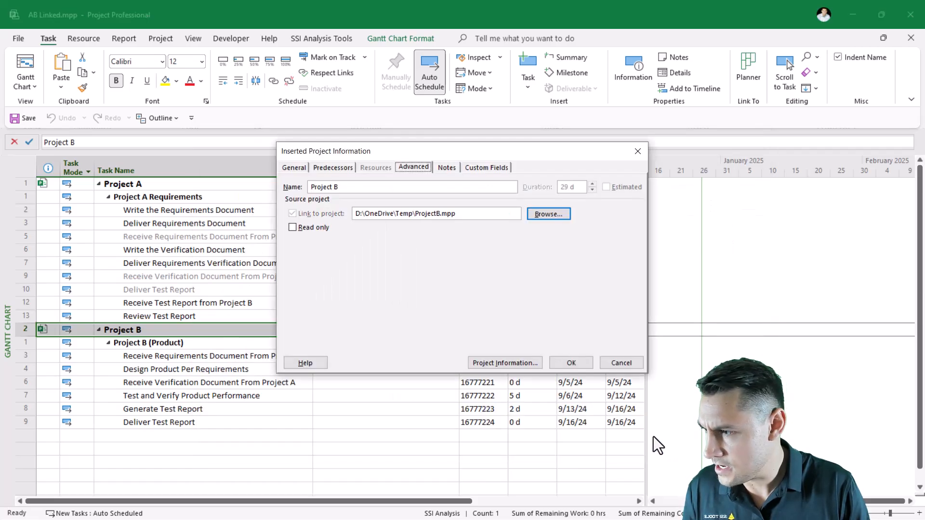
{"action": "left_click", "coordinate": [564, 365]}
Step: Save AB Linked.mpp together with the changes to all its subprojects, and close the master project
{"action": "left_click", "coordinate": [23, 124]}
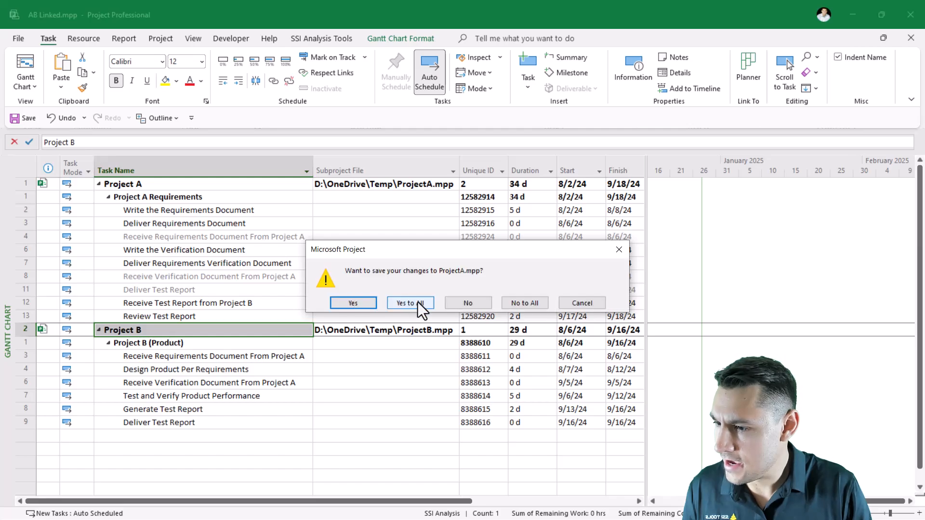
{"action": "left_click", "coordinate": [418, 302]}
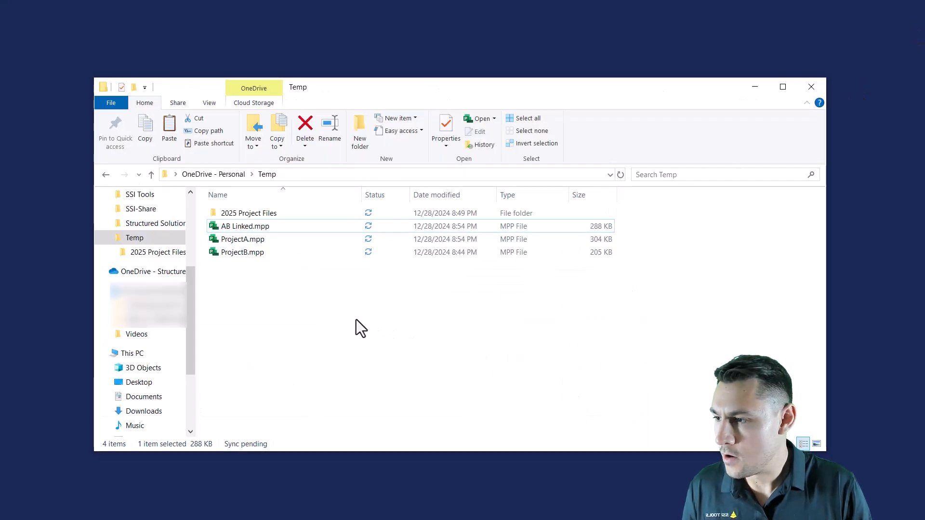
{"action": "left_click", "coordinate": [356, 320]}
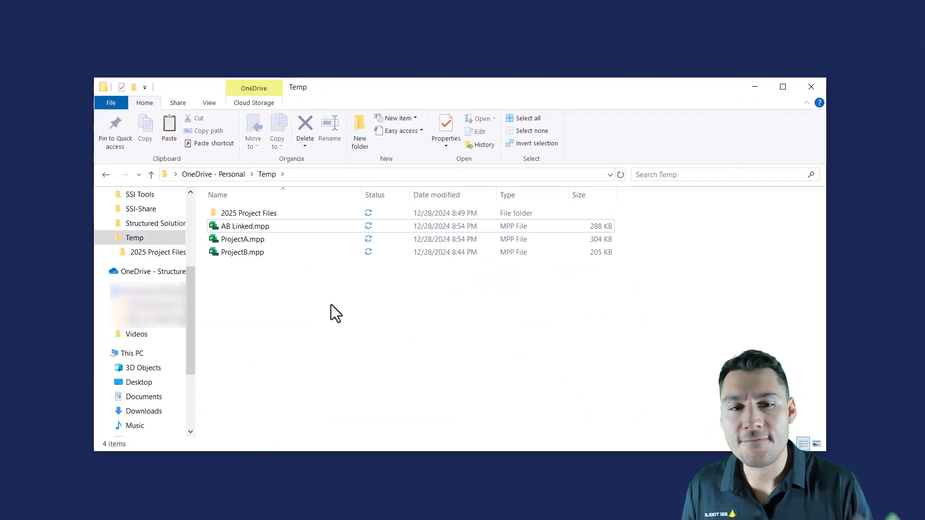
Step: Reopen ProjectA.mpp, examine the grey external tasks in rows 4–5 and 8–11, and close the file
{"action": "double_click", "coordinate": [259, 240]}
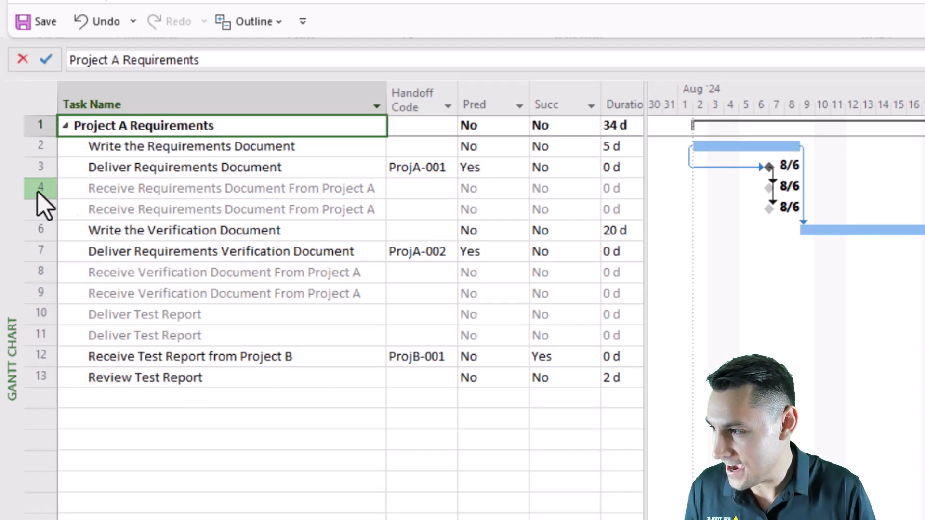
{"action": "left_click_drag", "start_coordinate": [40, 188], "coordinate": [41, 210]}
{"action": "left_click_drag", "start_coordinate": [43, 273], "coordinate": [45, 336]}
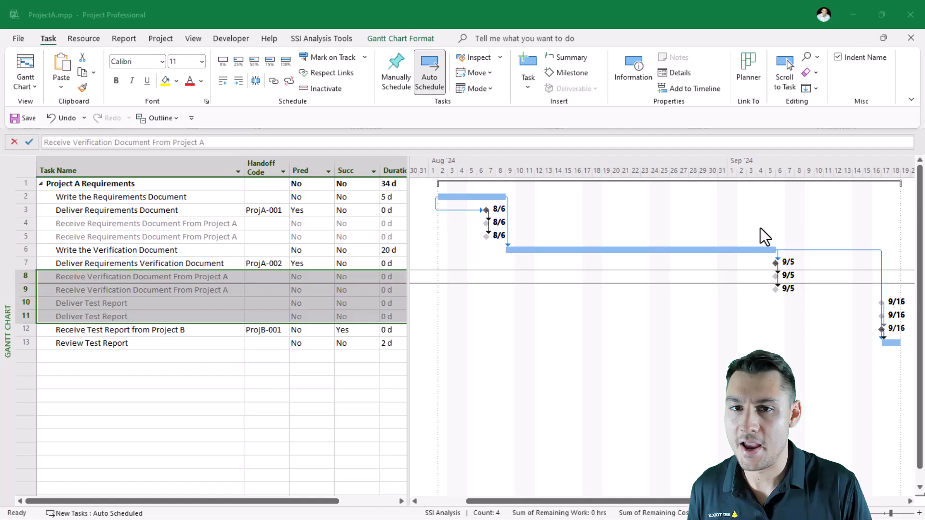
{"action": "left_click", "coordinate": [910, 14]}
{"action": "left_click", "coordinate": [465, 303]}
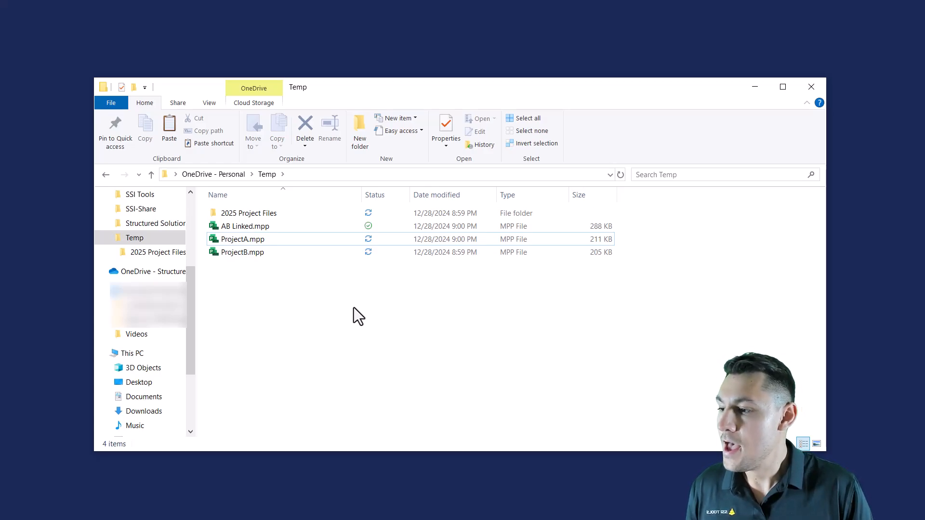
Step: Open ProjectB.mpp from the Temp folder
{"action": "left_click", "coordinate": [253, 256]}
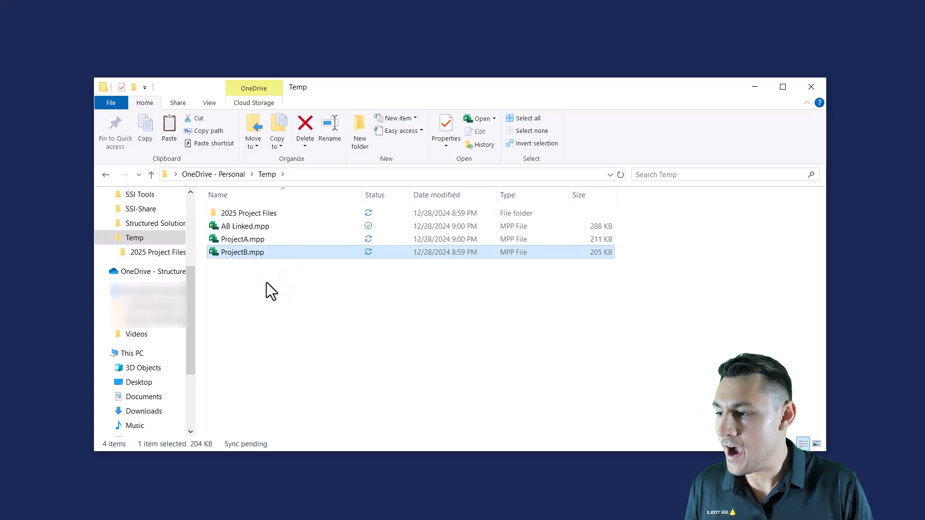
{"action": "left_click", "coordinate": [300, 285]}
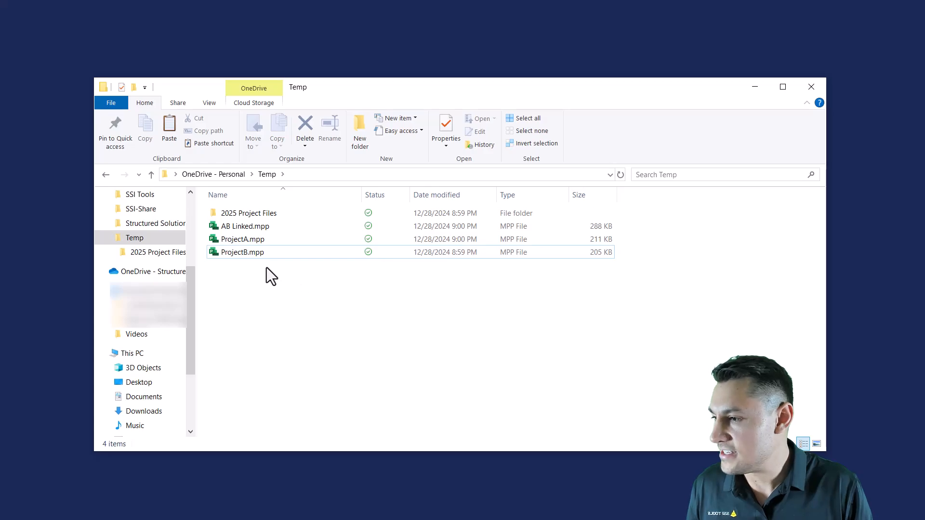
{"action": "left_click", "coordinate": [260, 254]}
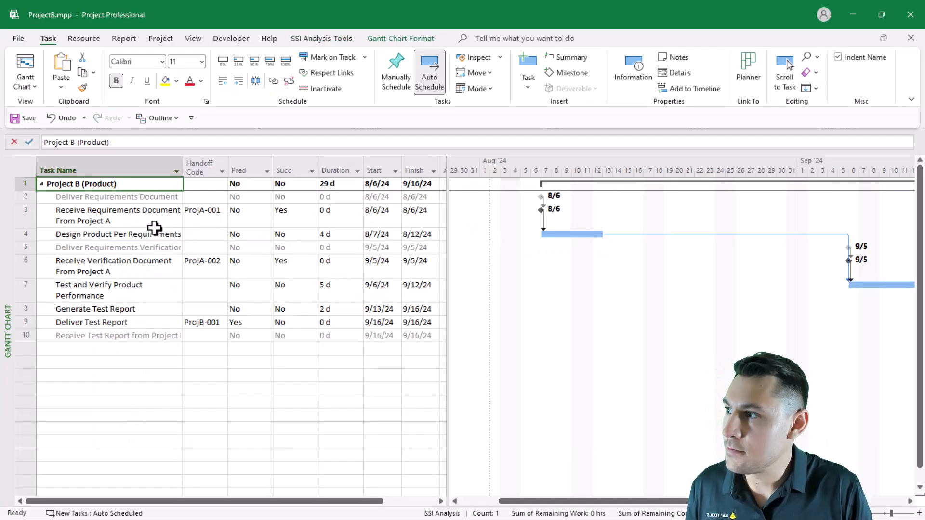
Step: Save ProjectB.mpp under the new name ProjectB 2025.mpp in the Temp folder and close it
{"action": "left_click", "coordinate": [19, 41]}
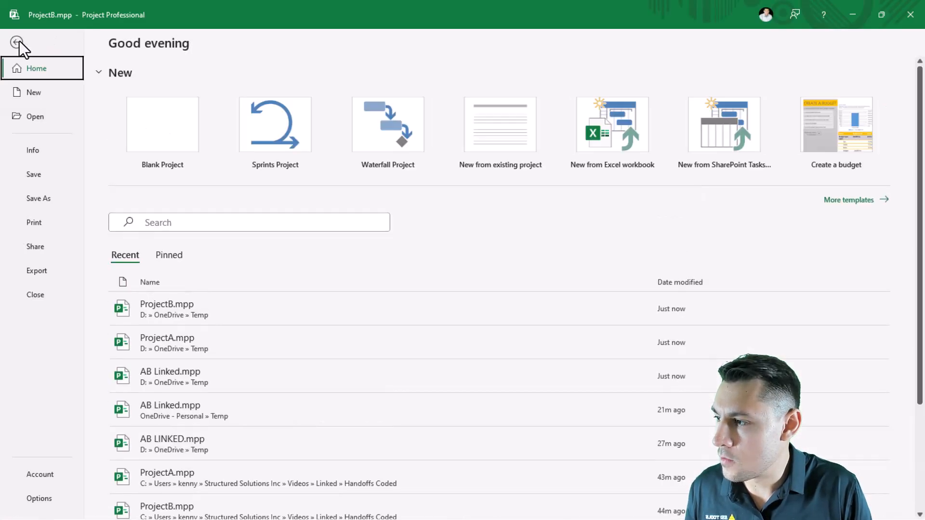
{"action": "left_click", "coordinate": [53, 200]}
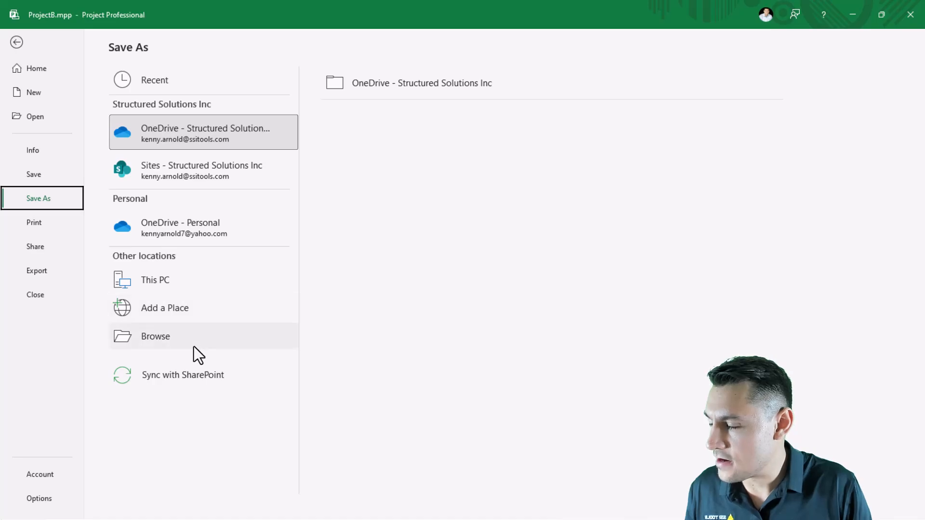
{"action": "left_click", "coordinate": [207, 343]}
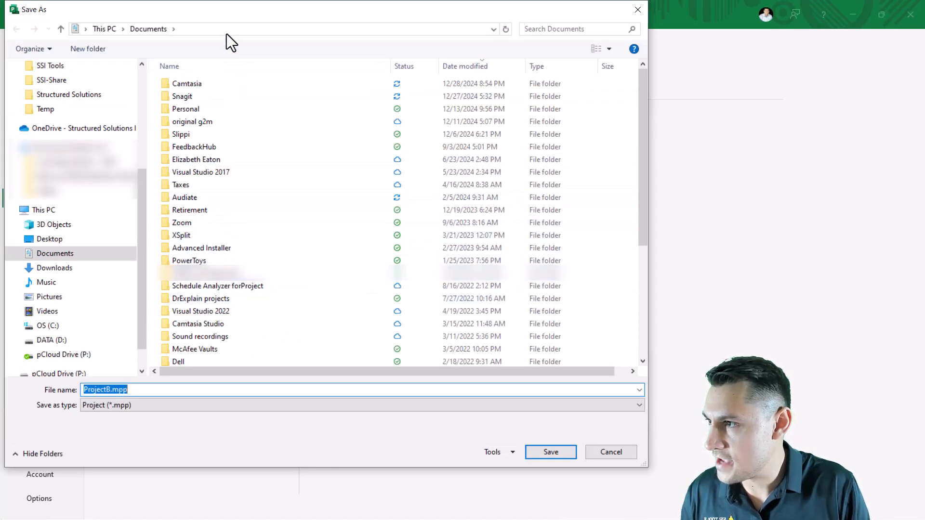
{"action": "left_click", "coordinate": [225, 29]}
{"action": "type", "text": "\"D:\\OneDrive\\Temp\\2025 Project Files\\ProjectB.mpp\""}
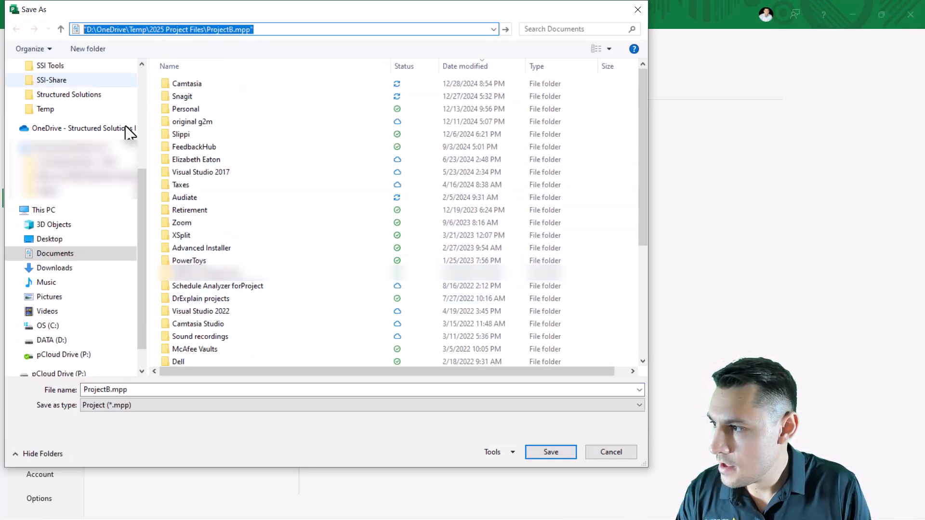
{"action": "left_click", "coordinate": [46, 109]}
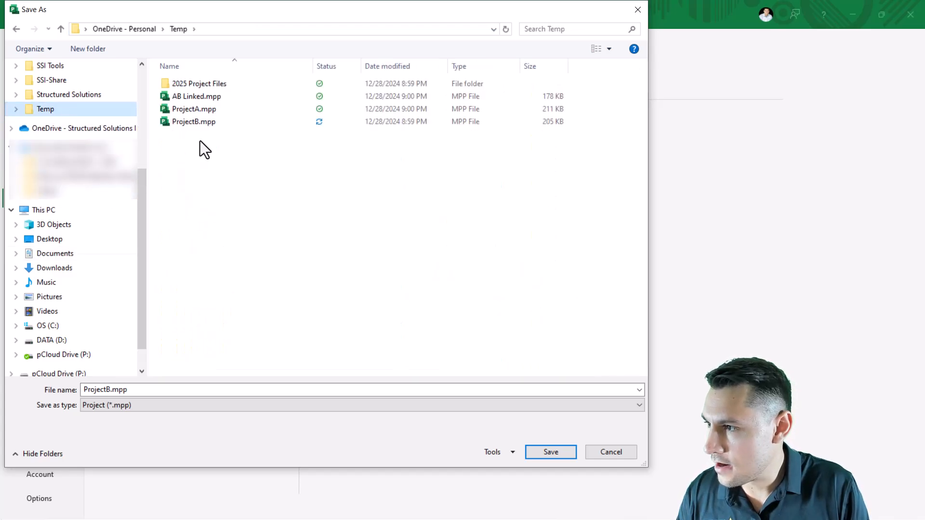
{"action": "double_click", "coordinate": [107, 390]}
{"action": "left_click_drag", "start_coordinate": [109, 390], "coordinate": [90, 391]}
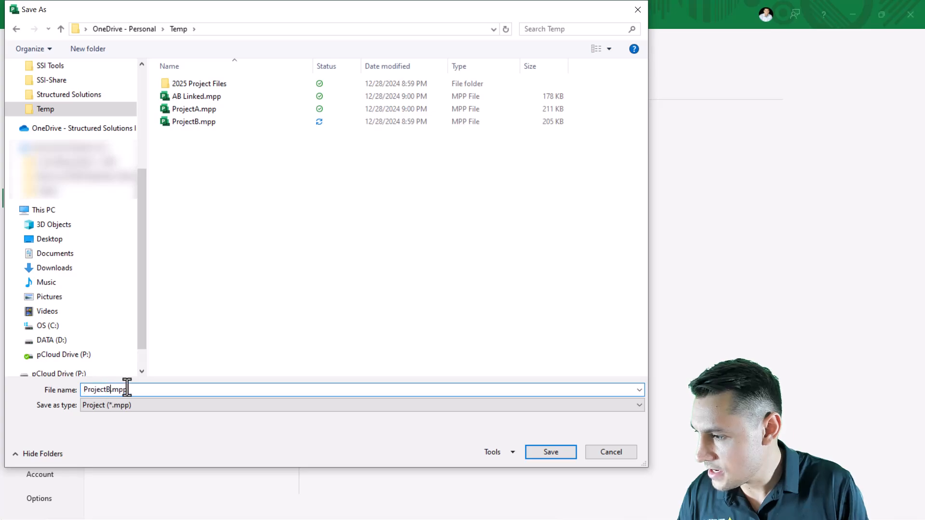
{"action": "key", "text": "Return"}
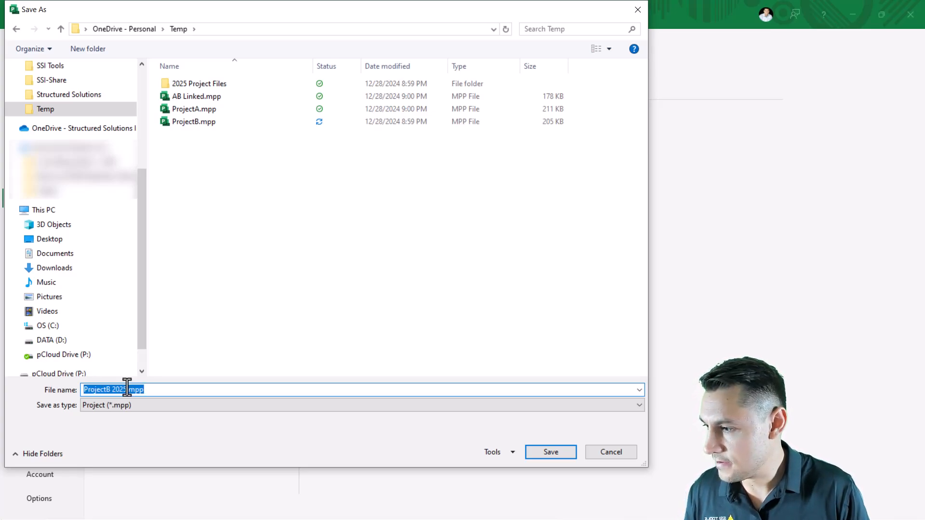
{"action": "left_click", "coordinate": [911, 23]}
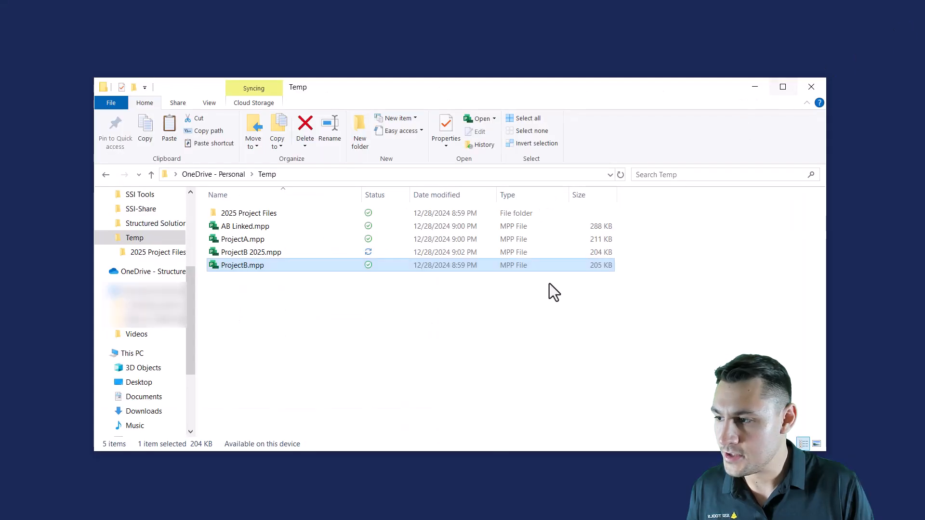
{"action": "left_click", "coordinate": [365, 323]}
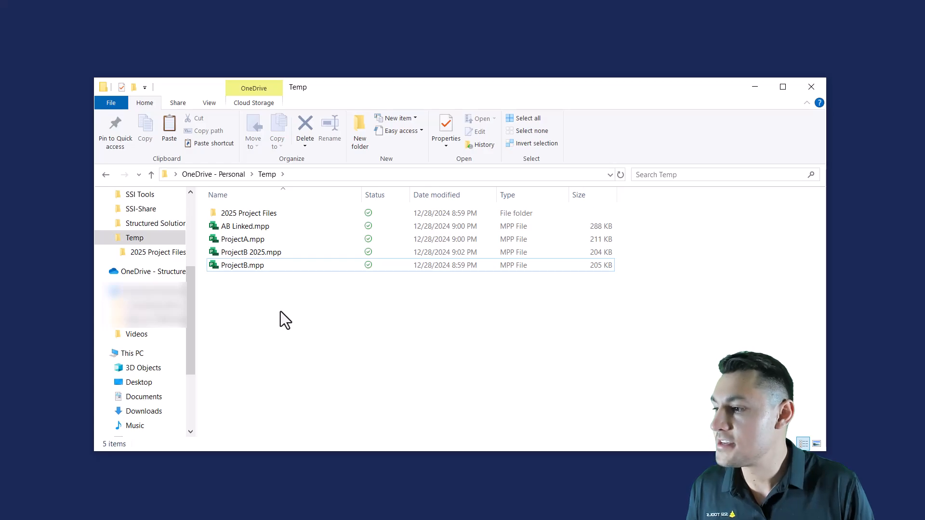
Step: Reopen the AB Linked.mpp master project and display the source project link of the inserted Project B
{"action": "left_click", "coordinate": [258, 227]}
{"action": "double_click", "coordinate": [257, 228]}
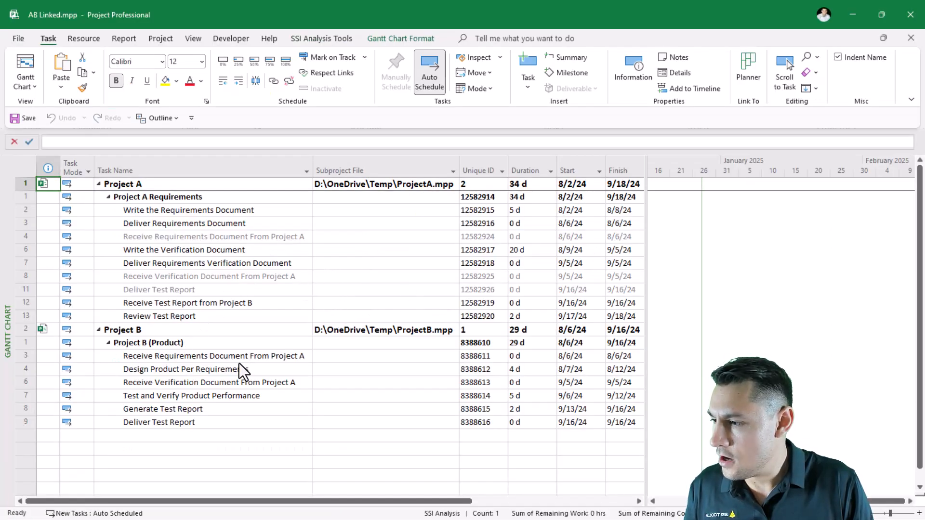
{"action": "left_click", "coordinate": [263, 336]}
{"action": "double_click", "coordinate": [256, 332]}
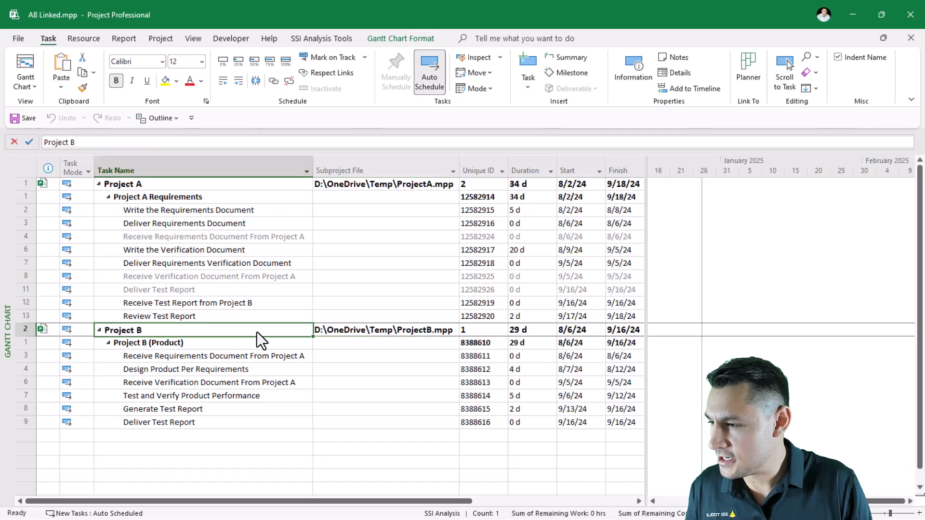
{"action": "left_click", "coordinate": [446, 168]}
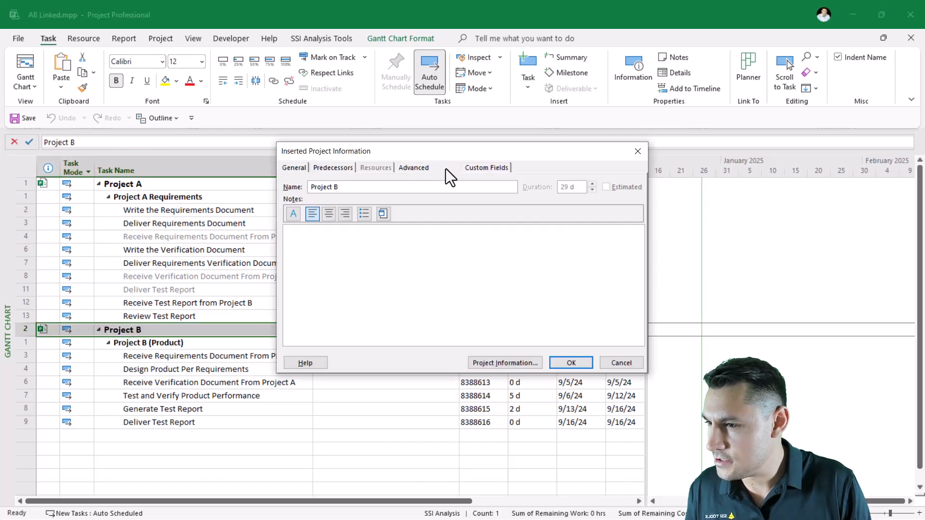
{"action": "left_click", "coordinate": [421, 169]}
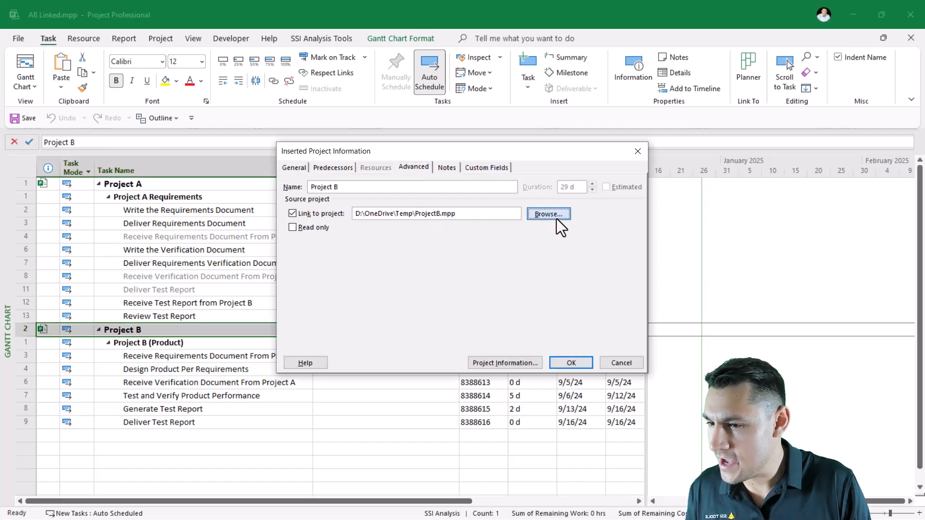
Step: Change Project B's source link to ProjectB 2025.mpp in the Temp folder
{"action": "left_click", "coordinate": [553, 215]}
{"action": "left_click", "coordinate": [467, 253]}
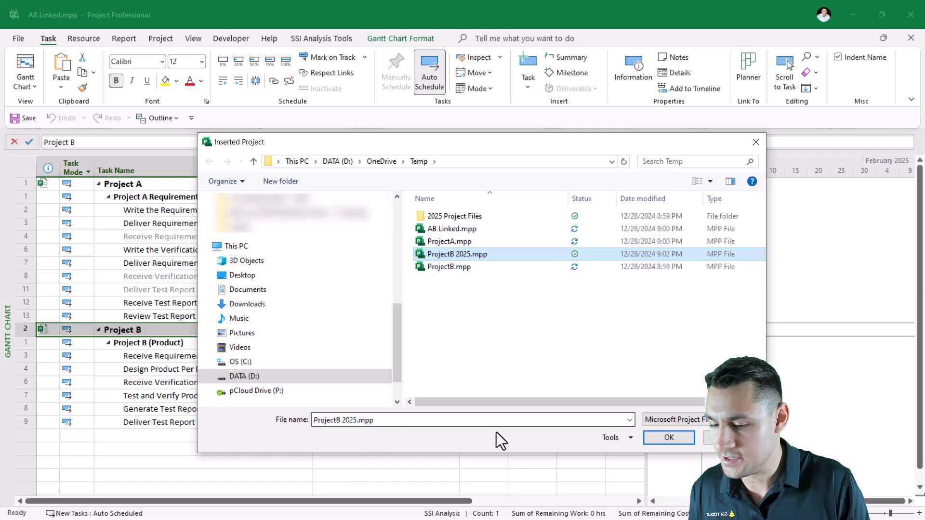
{"action": "left_click", "coordinate": [679, 439]}
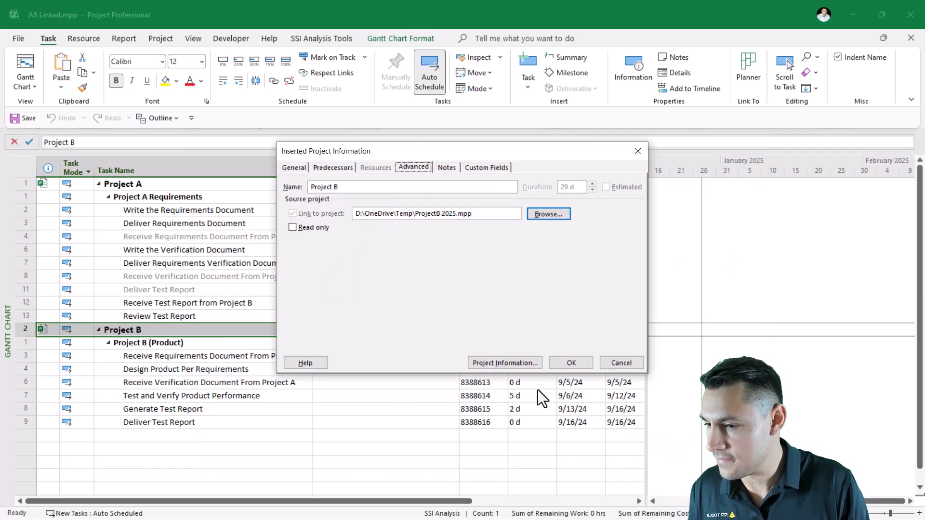
{"action": "left_click", "coordinate": [579, 366]}
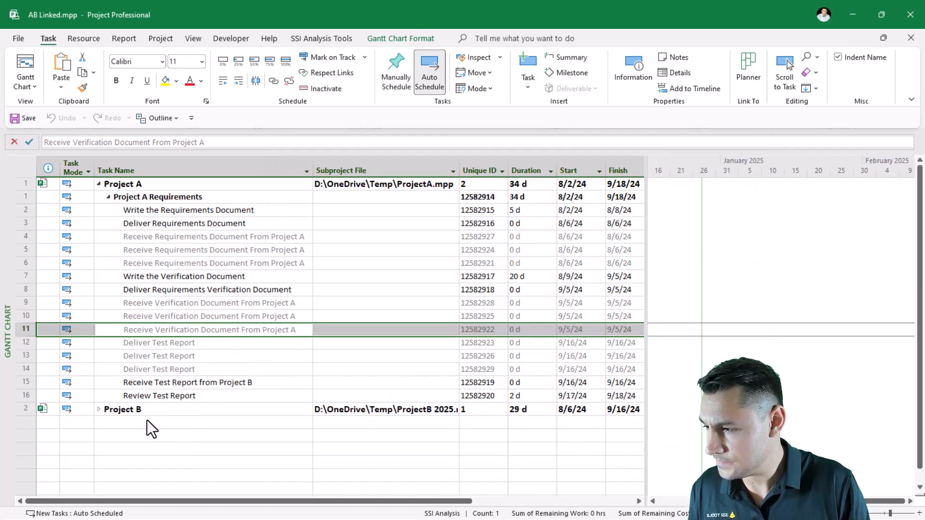
Step: Save the relinked master project with all subproject changes, including ProjectA.mpp, and close it
{"action": "left_click", "coordinate": [25, 118]}
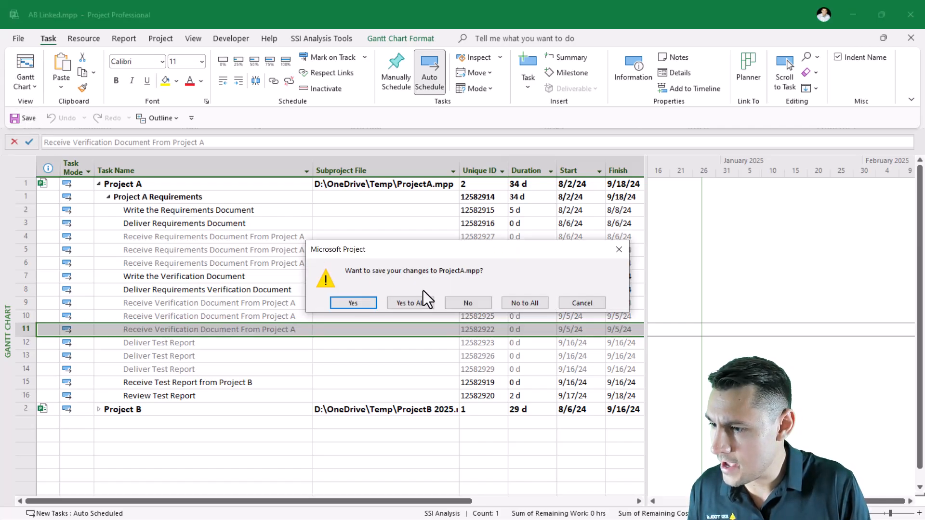
{"action": "left_click", "coordinate": [424, 304]}
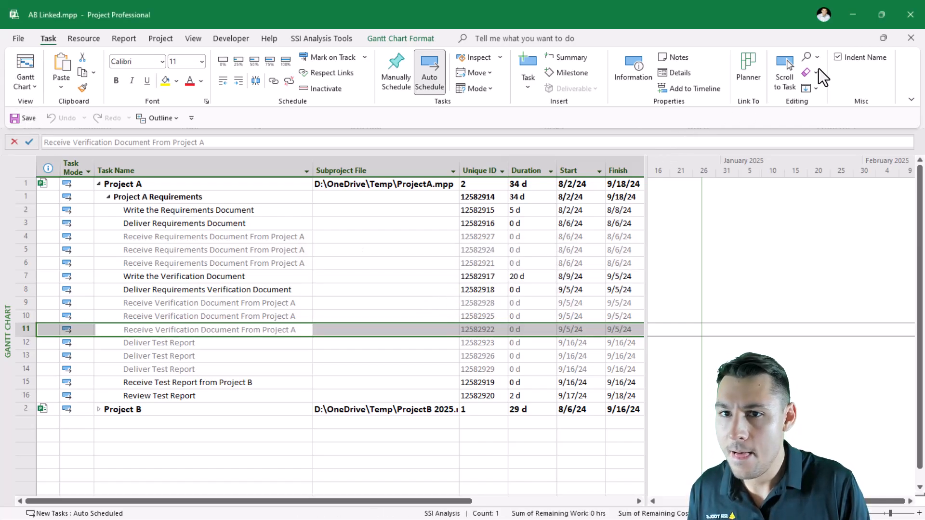
{"action": "left_click", "coordinate": [908, 14]}
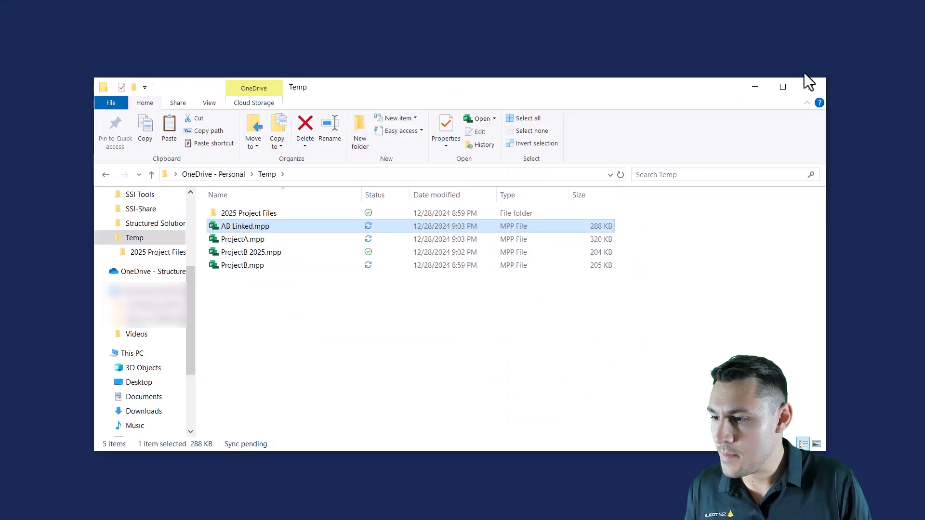
Step: Open ProjectA.mpp from the Temp folder
{"action": "left_click", "coordinate": [389, 286]}
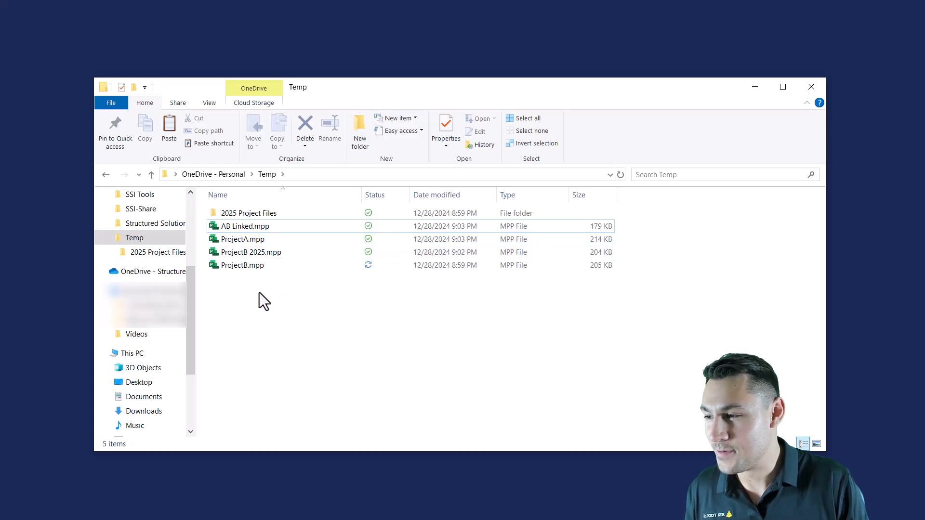
{"action": "left_click", "coordinate": [267, 241]}
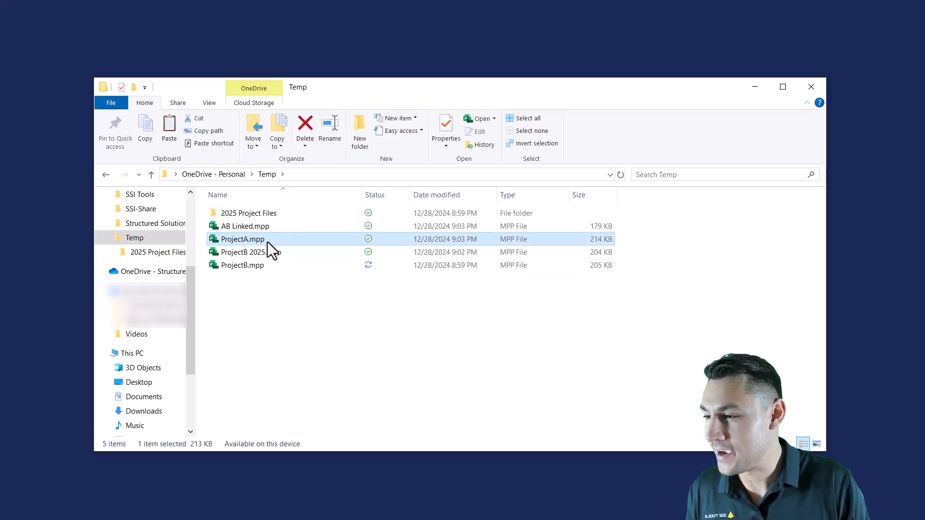
{"action": "double_click", "coordinate": [268, 240]}
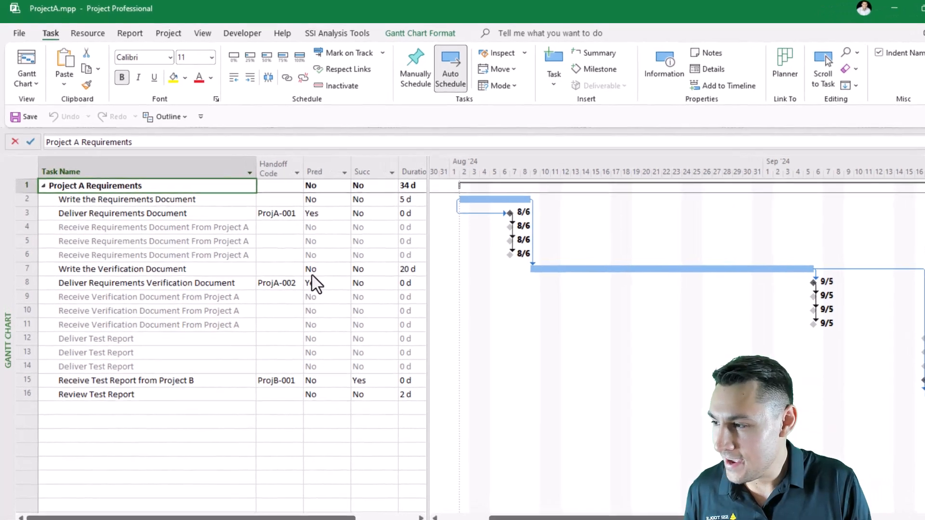
Step: Examine the greyed external tasks in rows 4 to 6 and 9 to 14 of Project A's task list
{"action": "left_click_drag", "start_coordinate": [27, 226], "coordinate": [29, 252]}
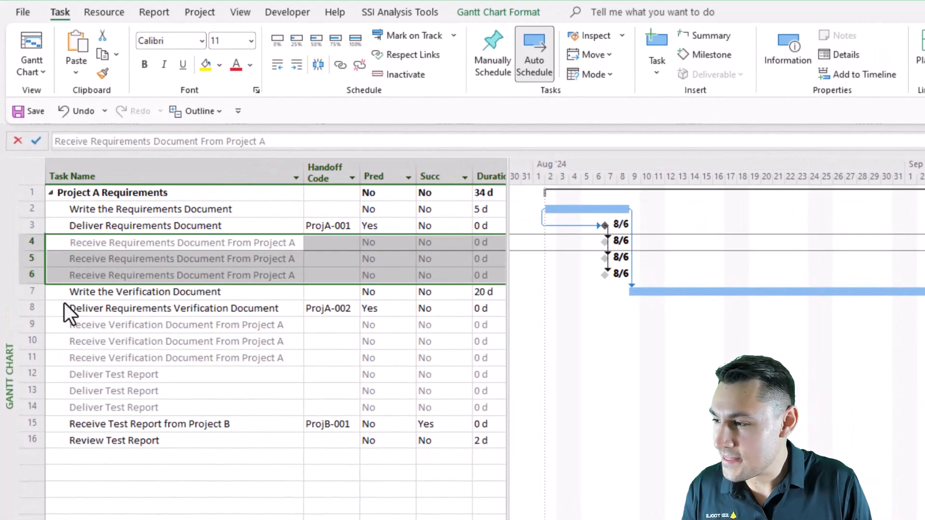
{"action": "left_click_drag", "start_coordinate": [43, 325], "coordinate": [27, 409]}
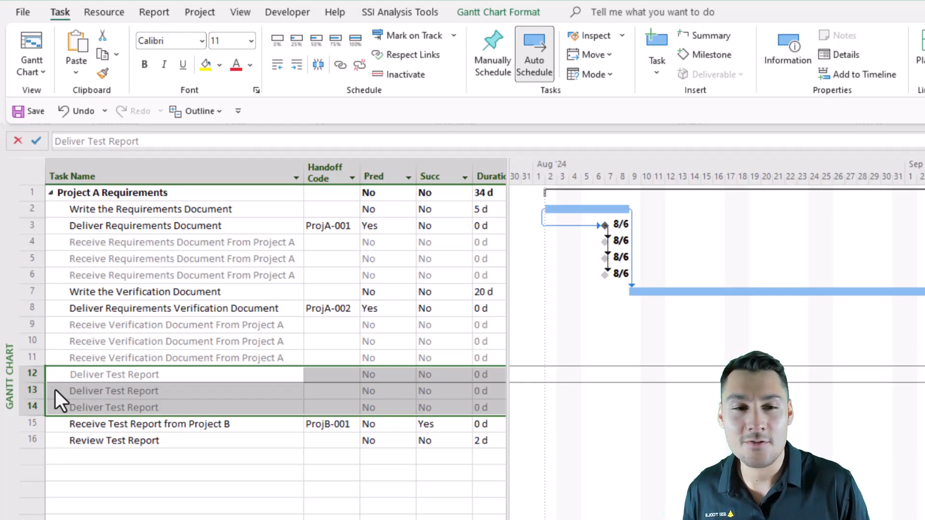
{"action": "key", "text": "ctrl+Home"}
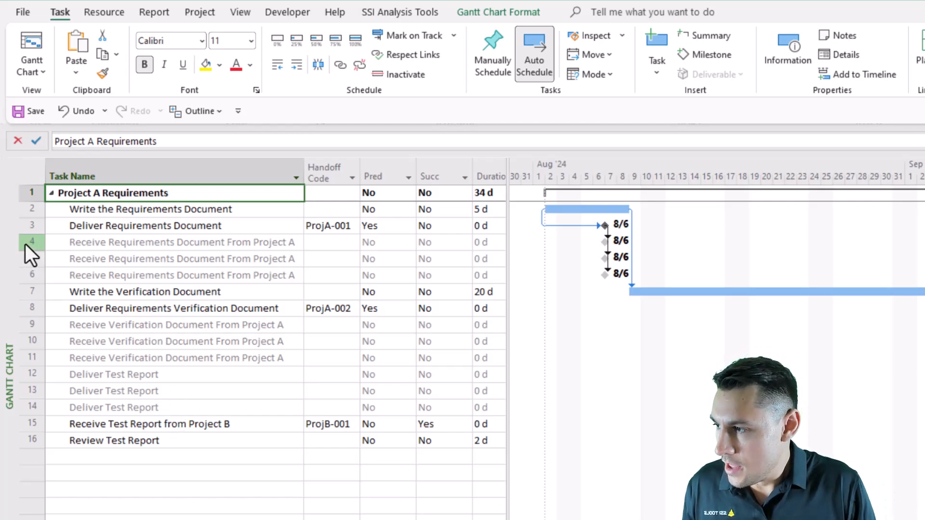
{"action": "left_click_drag", "start_coordinate": [25, 243], "coordinate": [32, 277]}
{"action": "left_click_drag", "start_coordinate": [34, 326], "coordinate": [45, 409]}
{"action": "left_click", "coordinate": [163, 347]}
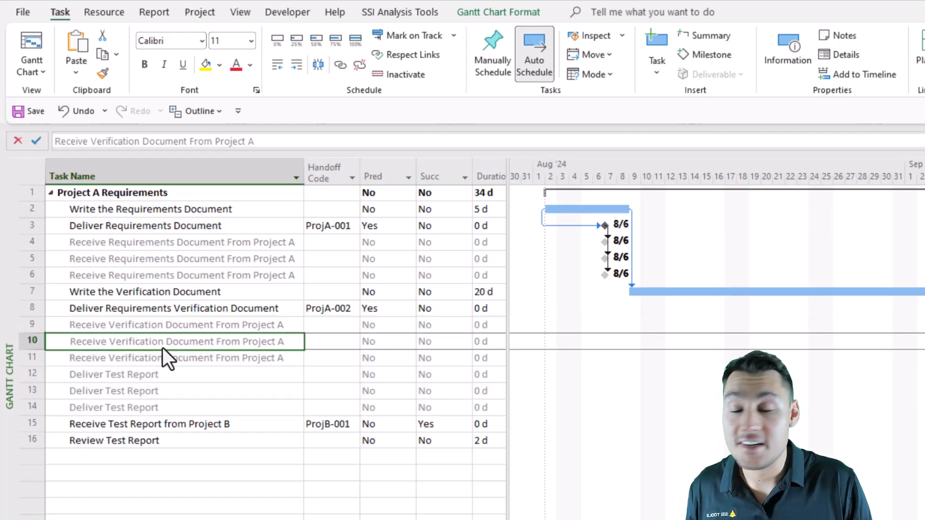
Step: Turn off the display of external successors and external predecessors in the cross project linking options for ProjectA.mpp
{"action": "left_click", "coordinate": [22, 13]}
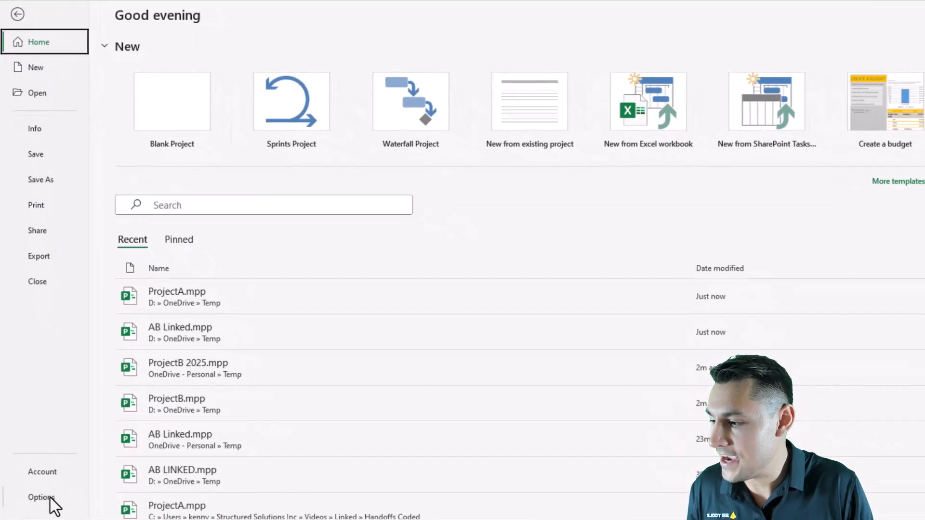
{"action": "left_click", "coordinate": [50, 499]}
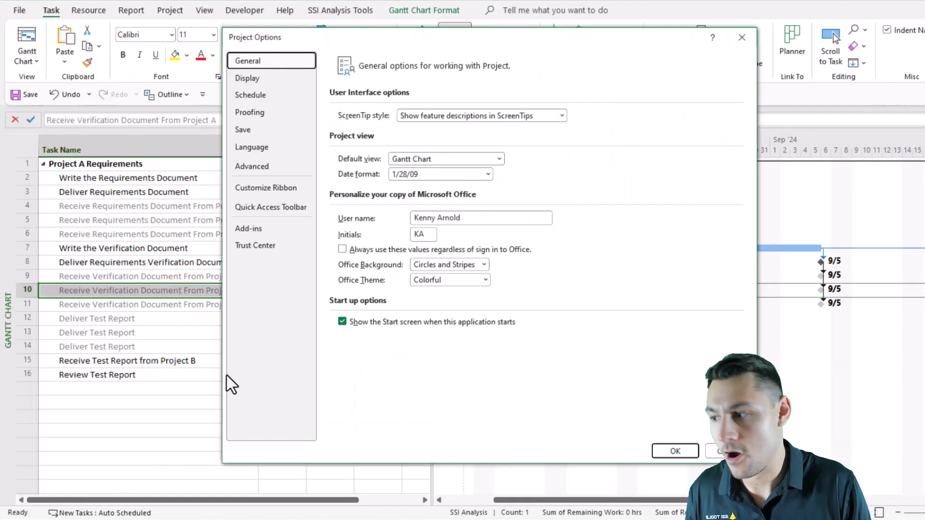
{"action": "left_click", "coordinate": [268, 167]}
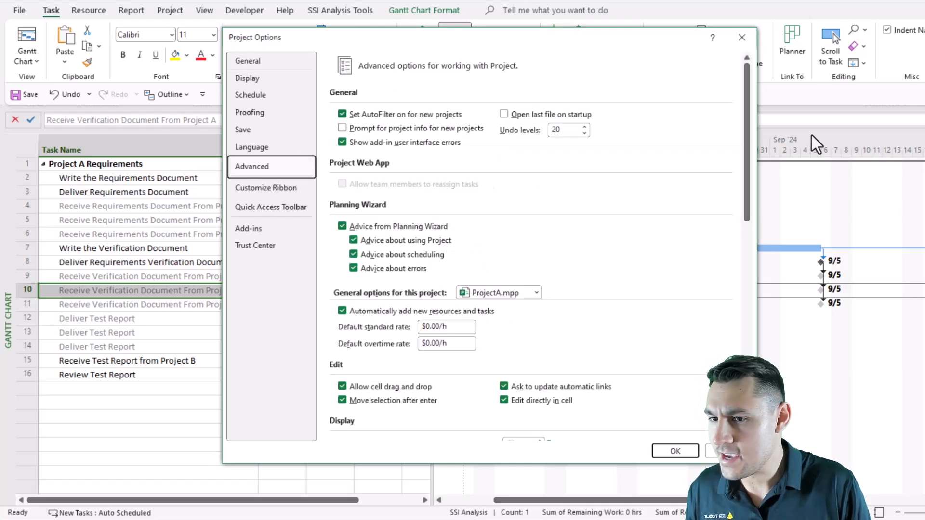
{"action": "left_click_drag", "start_coordinate": [746, 109], "coordinate": [735, 290]}
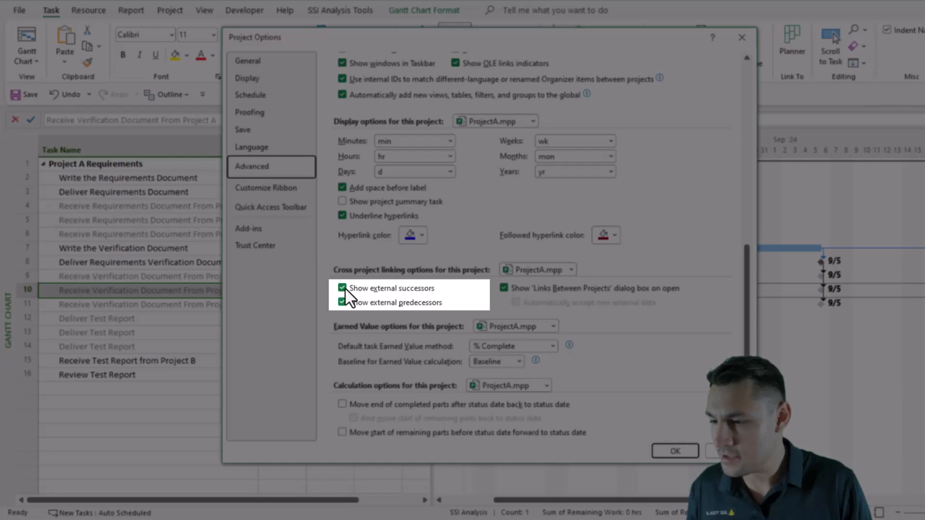
{"action": "left_click", "coordinate": [342, 288]}
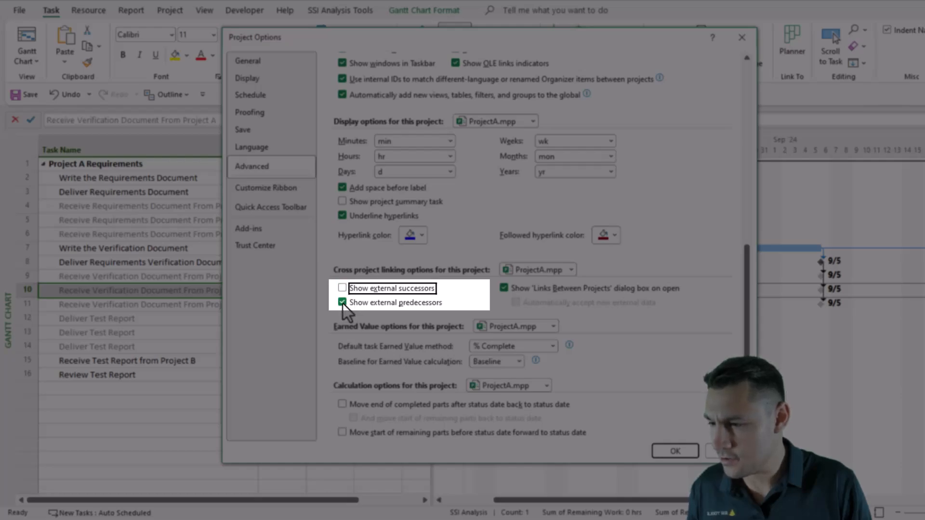
{"action": "left_click", "coordinate": [342, 302]}
{"action": "left_click", "coordinate": [667, 451]}
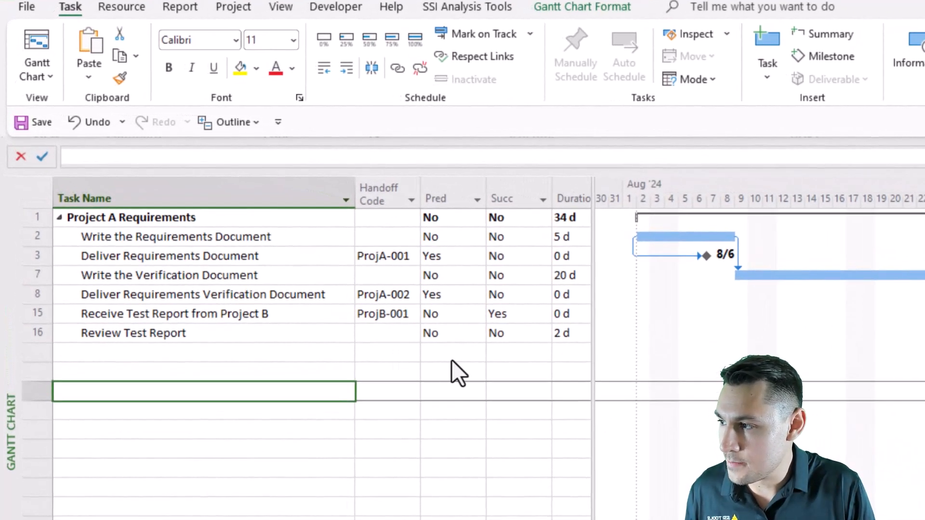
Step: Check the task ID numbering row by row, from Project A Requirements down to Review Test Report
{"action": "left_click", "coordinate": [28, 219]}
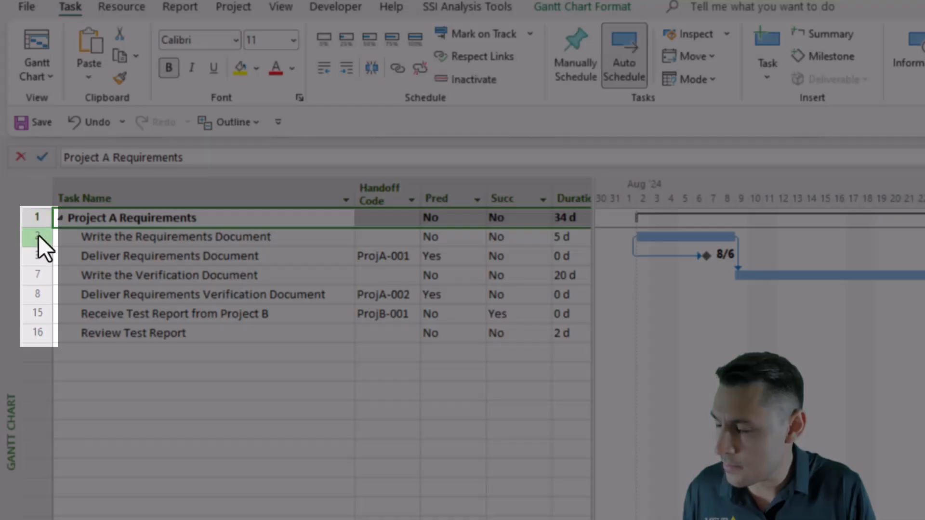
{"action": "left_click", "coordinate": [38, 237]}
{"action": "left_click", "coordinate": [41, 254]}
{"action": "left_click", "coordinate": [43, 275]}
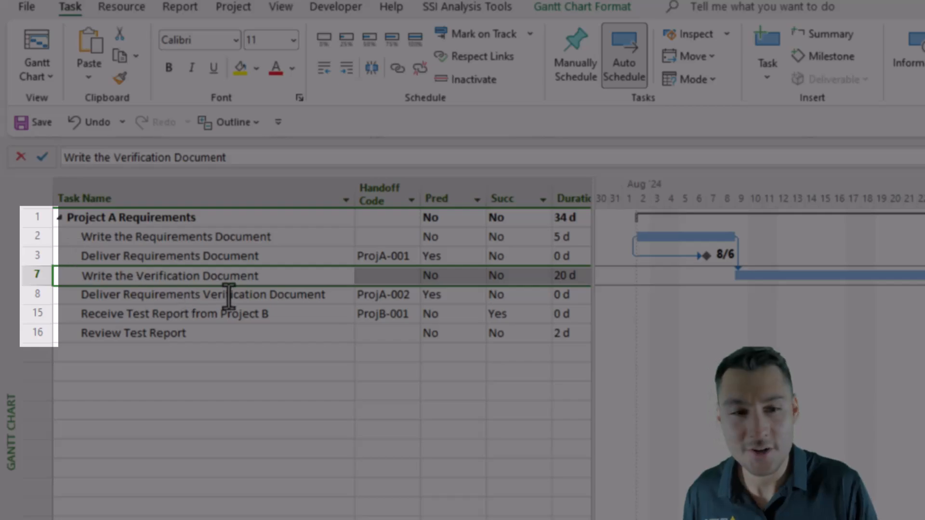
{"action": "left_click", "coordinate": [36, 295]}
{"action": "left_click", "coordinate": [32, 314]}
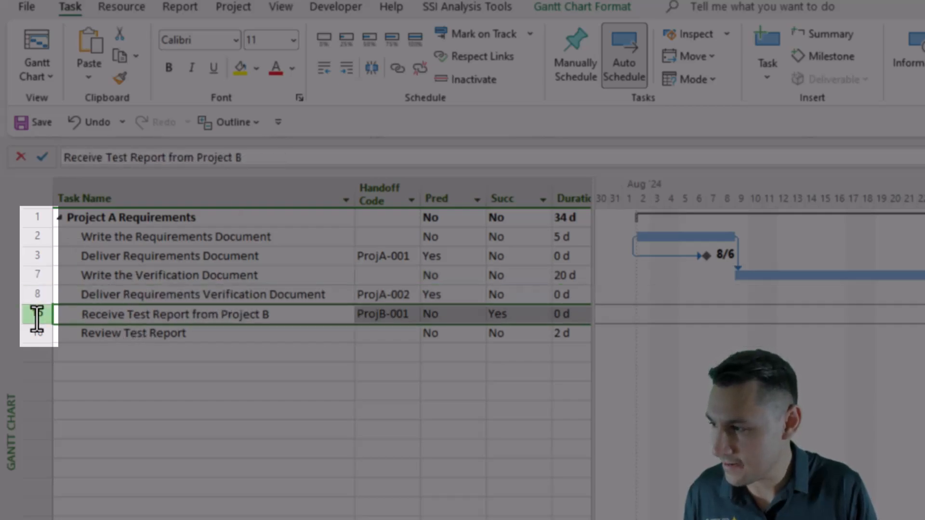
{"action": "left_click", "coordinate": [43, 334]}
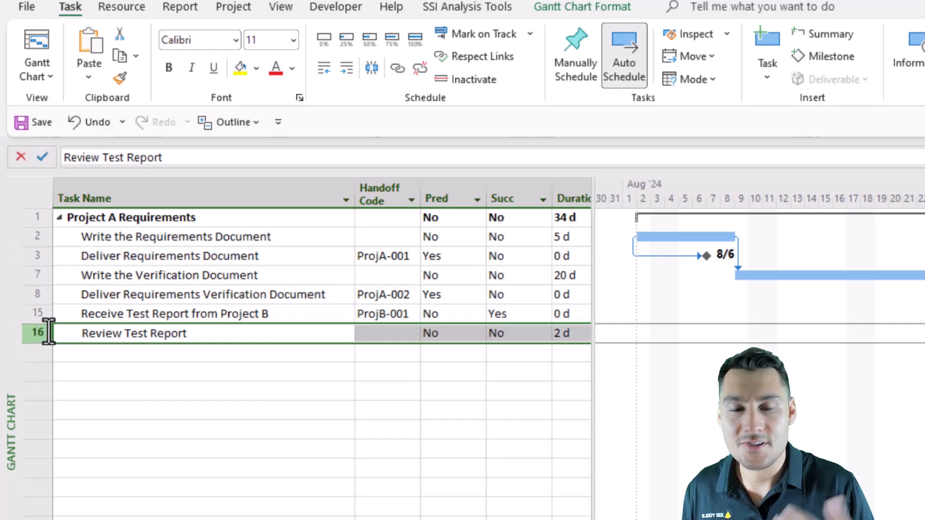